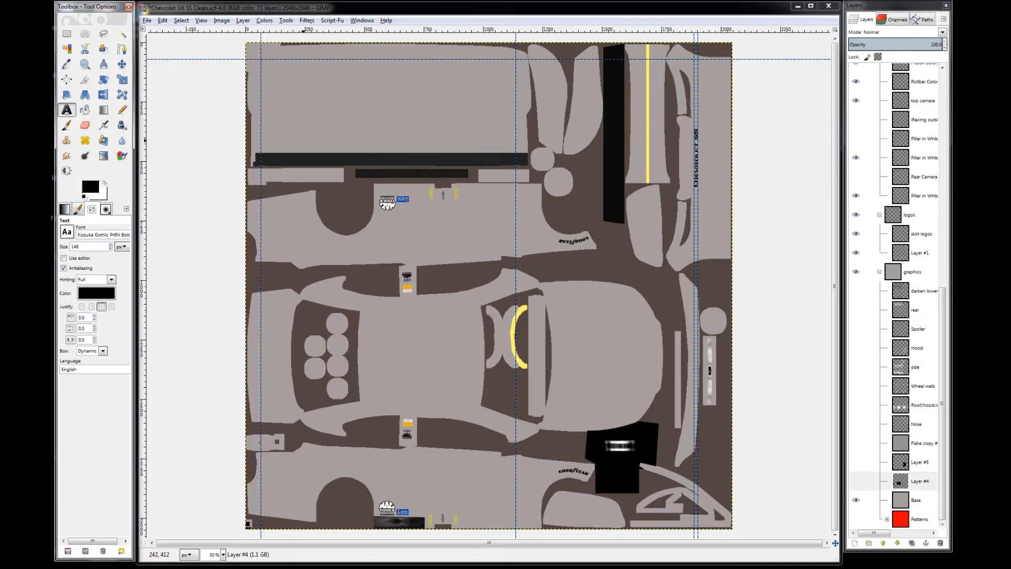
# - Check the image's dimensions in the Scale Image dialog and view the font list of the Text tool
pyautogui.click(67, 232)
pyautogui.click(68, 232)
pyautogui.click(218, 24)
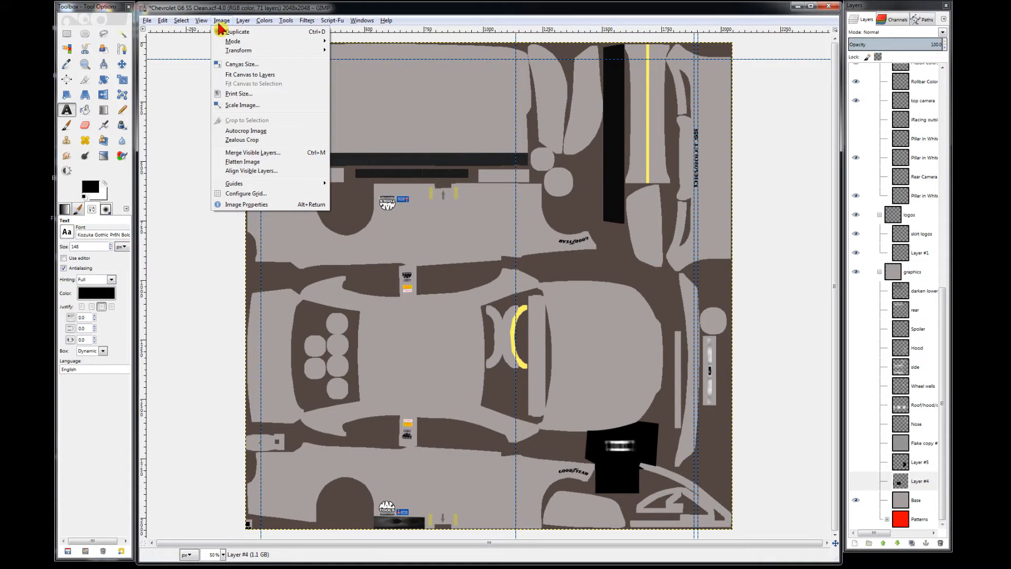
pyautogui.click(234, 104)
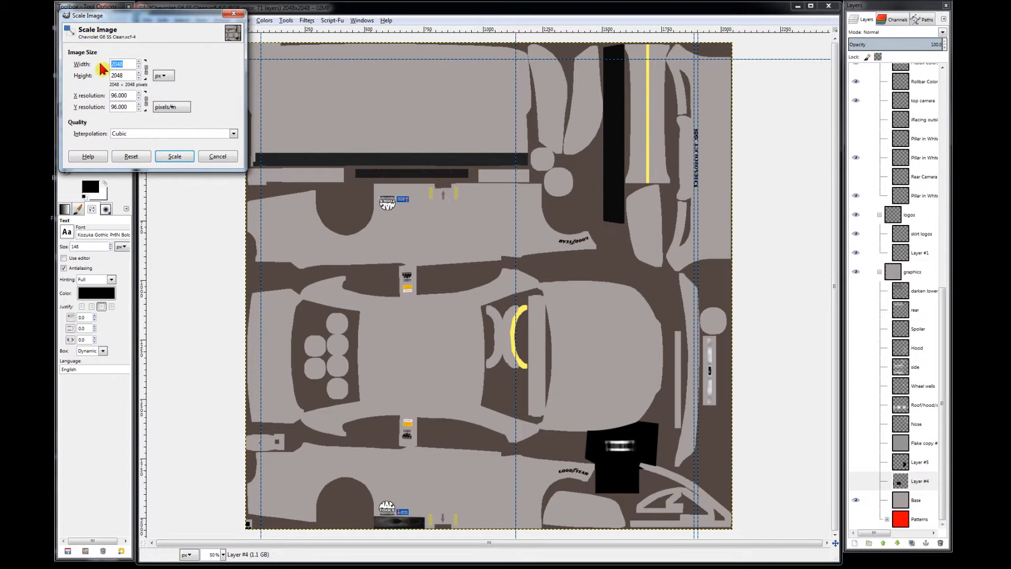
pyautogui.click(215, 159)
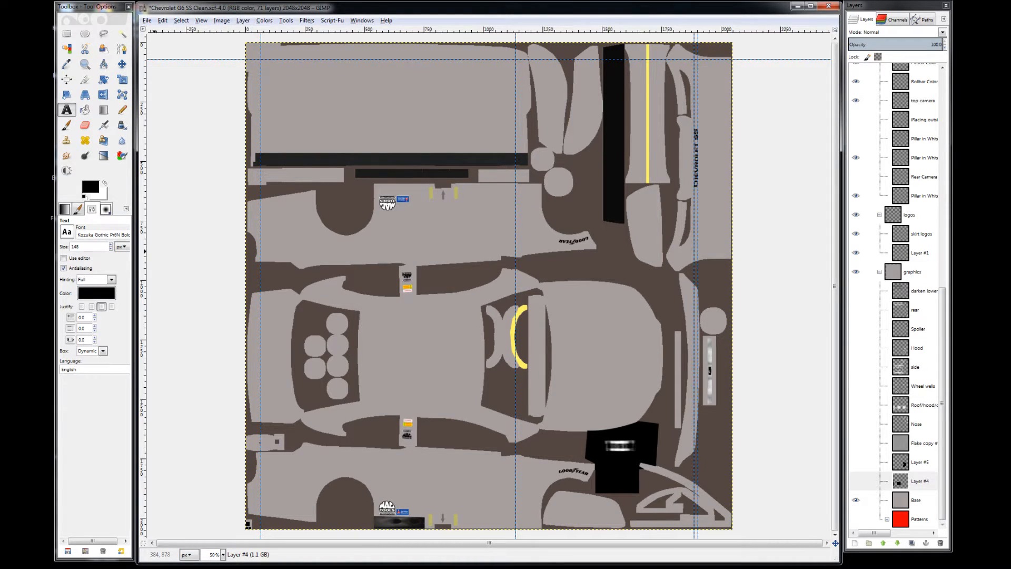
pyautogui.click(67, 237)
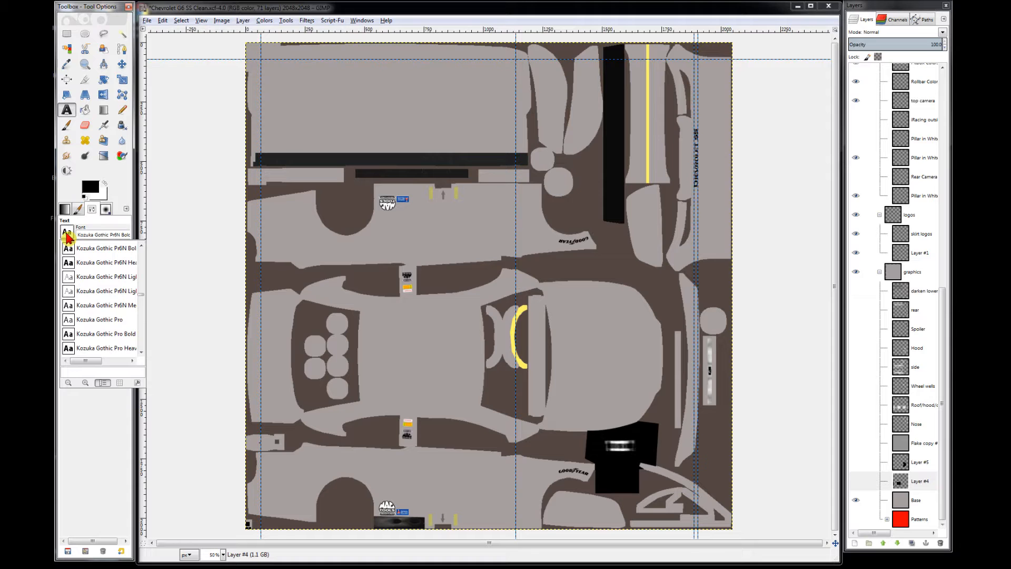
pyautogui.click(67, 237)
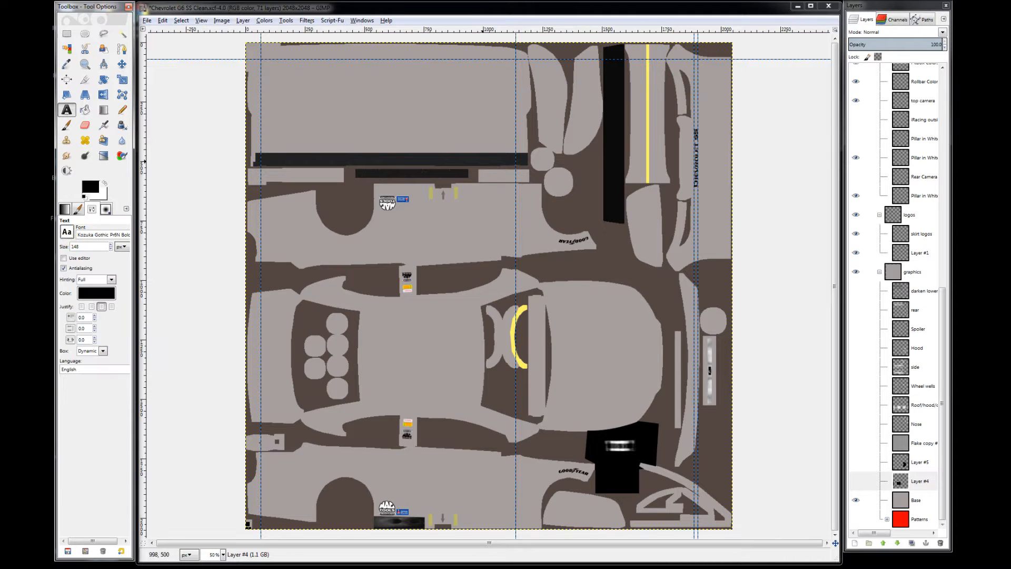
# - Switch to Chrome and open the Gothic > Medieval font category on dafont.com
pyautogui.click(797, 10)
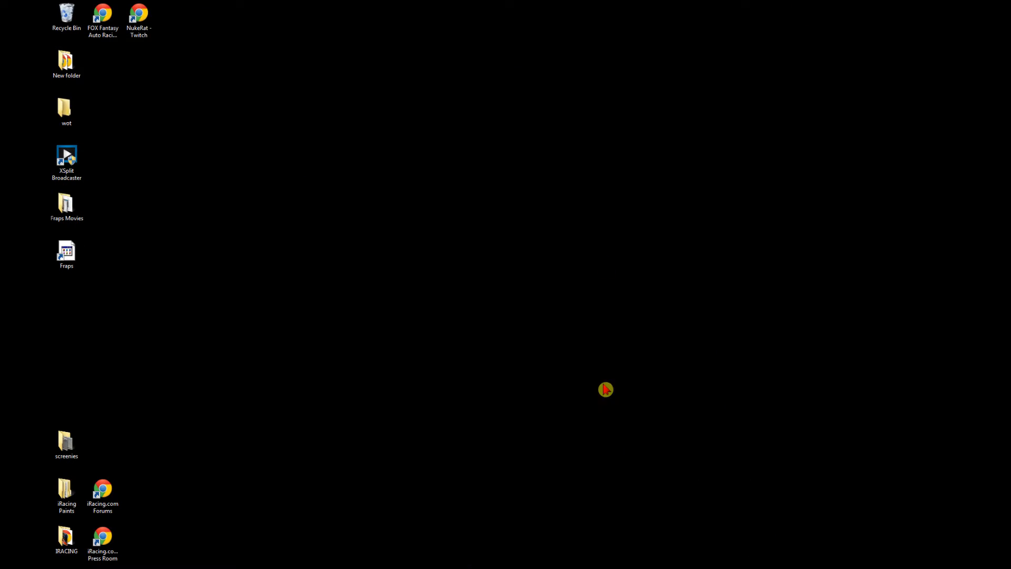
pyautogui.moveTo(532, 562)
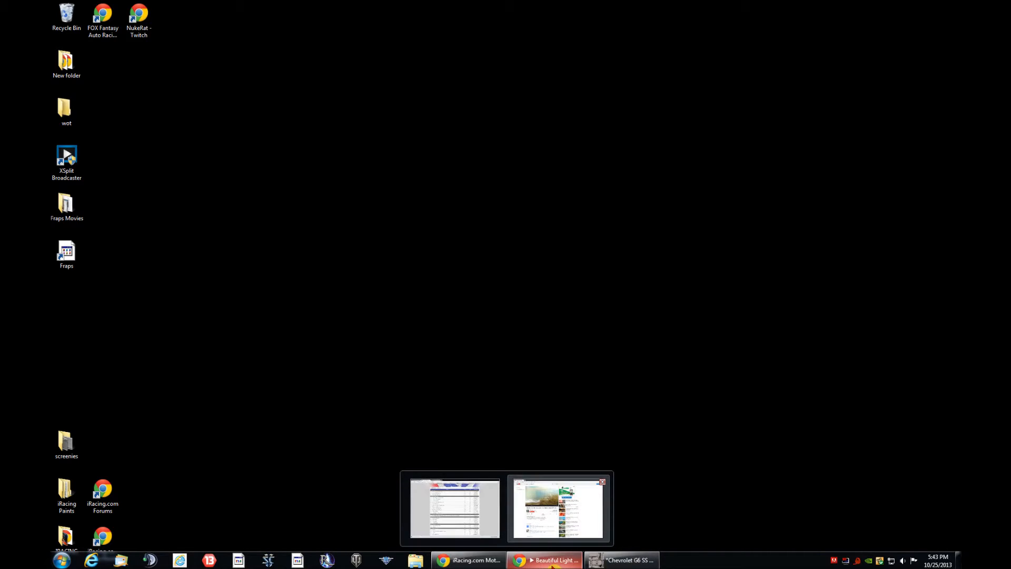
pyautogui.click(455, 507)
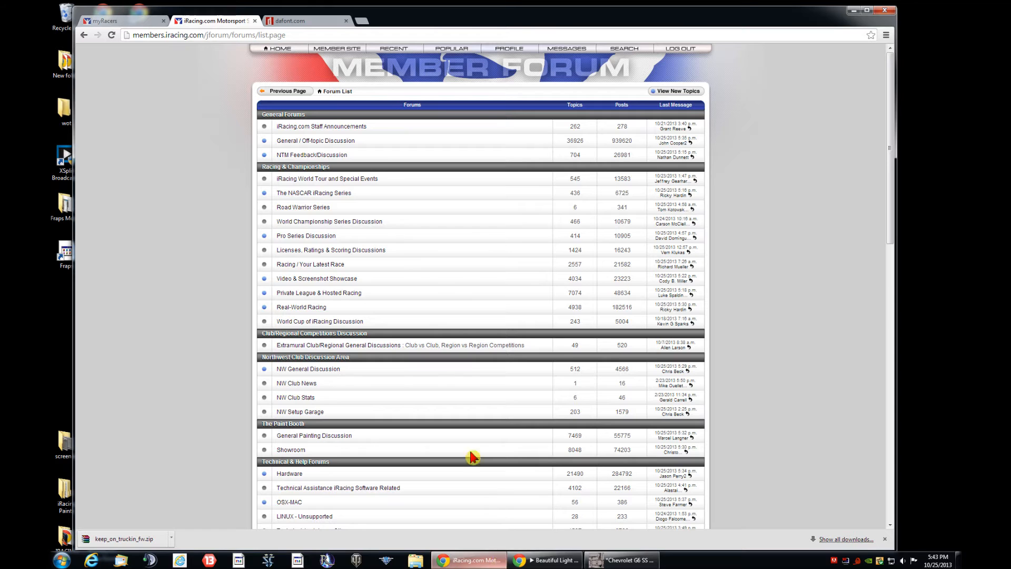
pyautogui.click(300, 21)
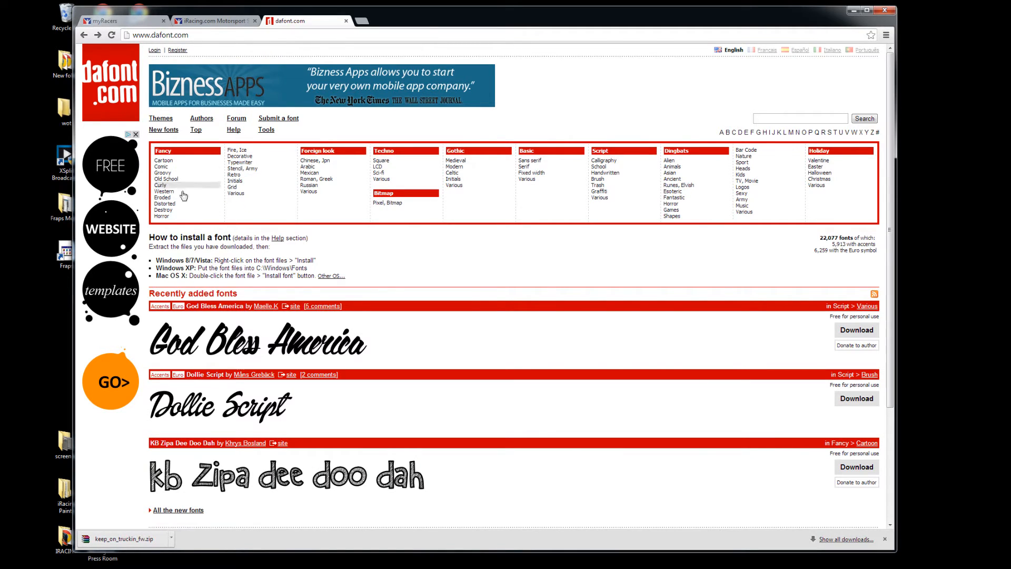
pyautogui.moveTo(190, 35)
pyautogui.mouseDown()
pyautogui.moveTo(132, 34)
pyautogui.moveTo(190, 35)
pyautogui.mouseUp()
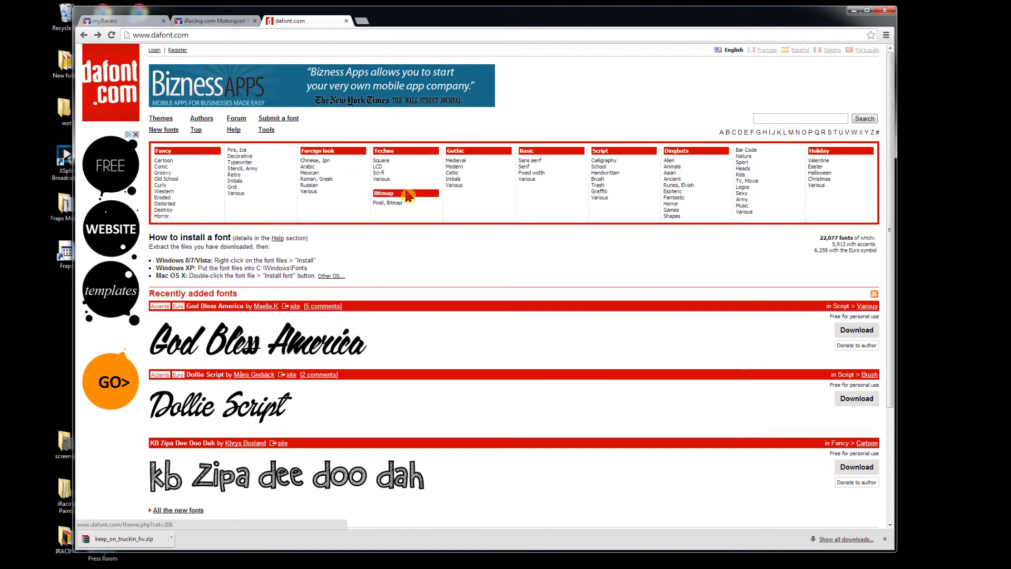
pyautogui.click(464, 163)
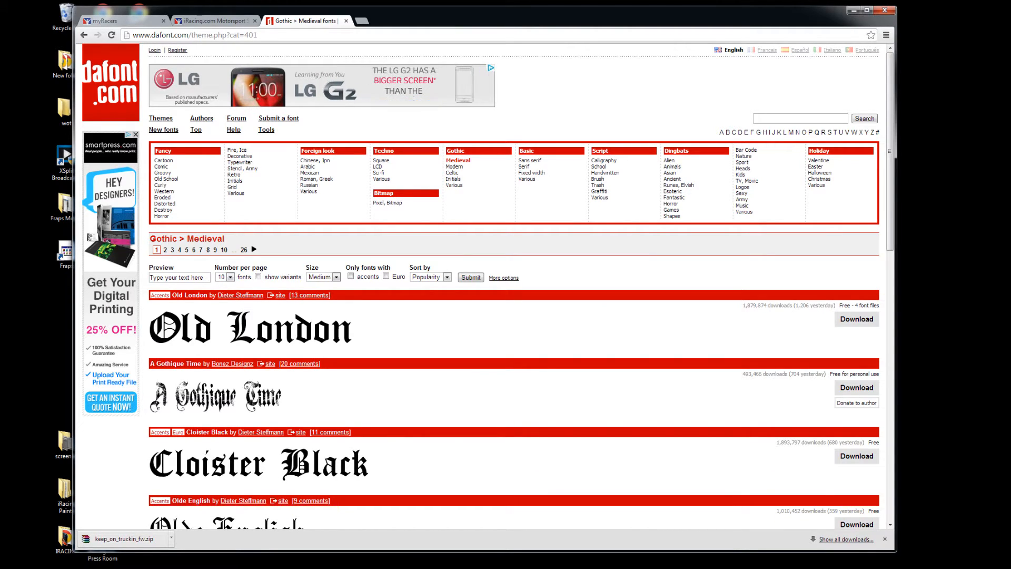
# - Preview the Medieval fonts with the text "aJPpaint.com", showing 50 fonts per page
pyautogui.click(179, 277)
pyautogui.write('a')
pyautogui.click(179, 288)
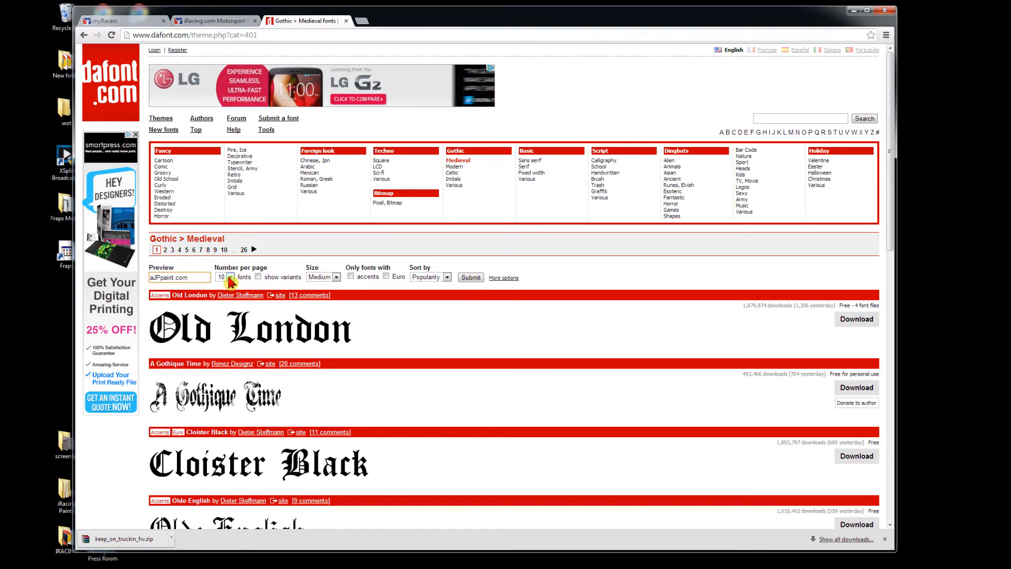
pyautogui.click(230, 277)
pyautogui.click(221, 301)
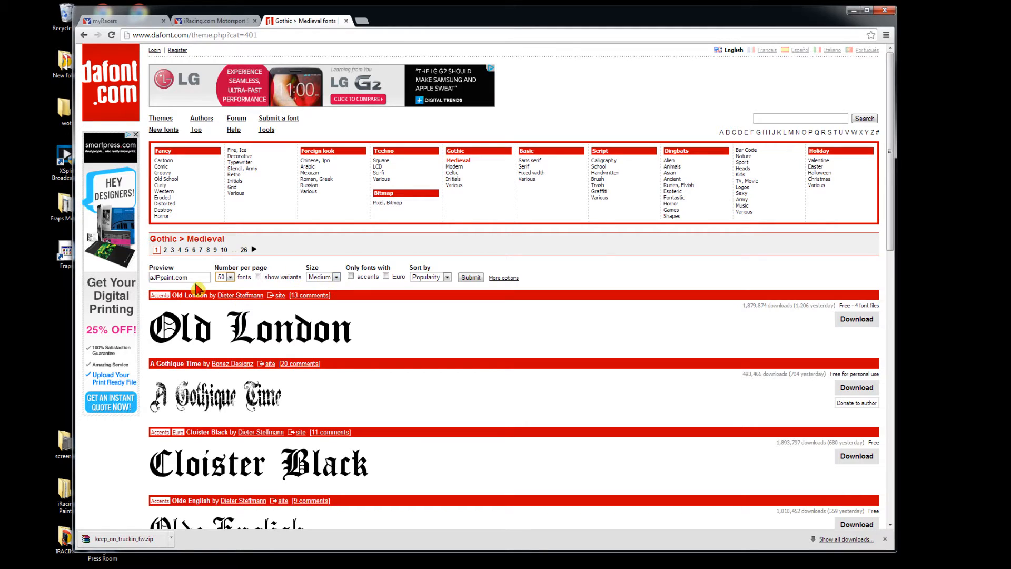
pyautogui.click(471, 278)
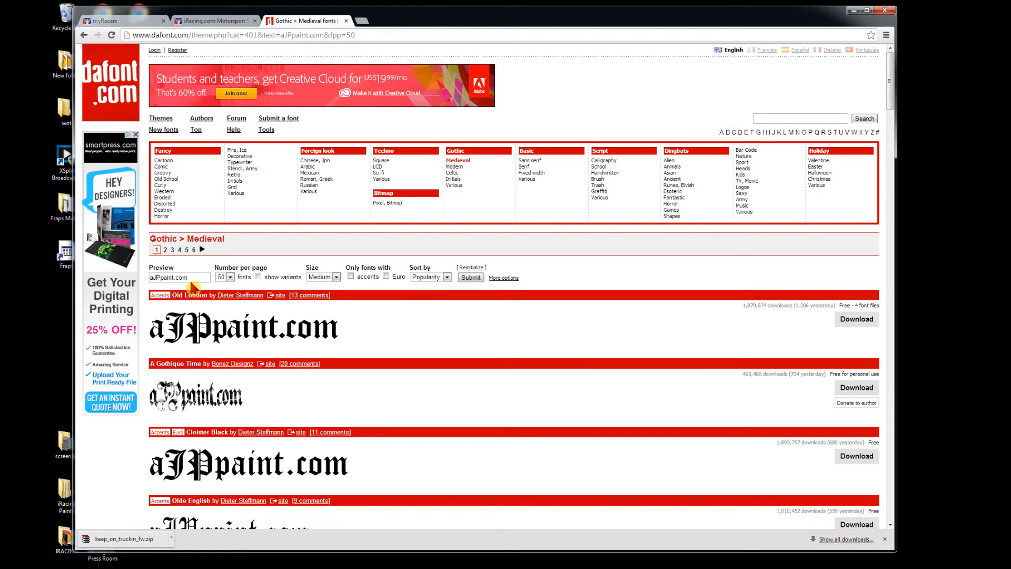
pyautogui.scroll(-3, 235, 372)
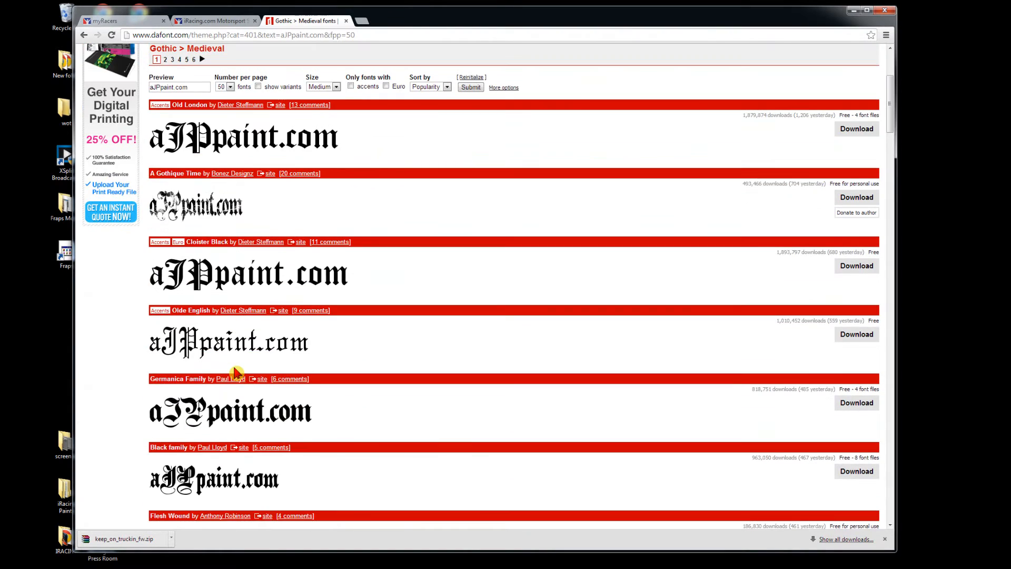
pyautogui.scroll(3, 236, 373)
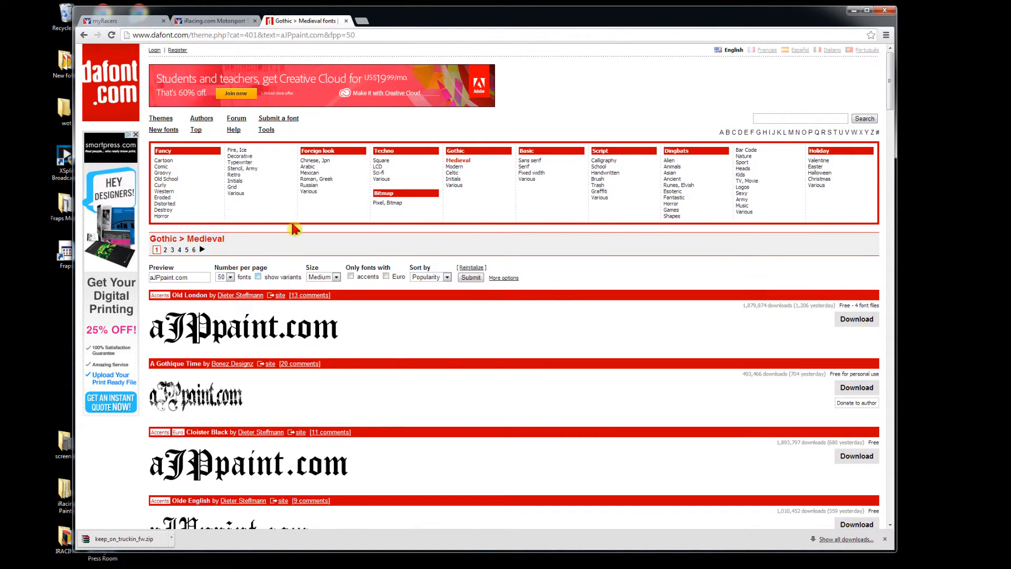
# - Create a desktop folder named "testfonts" and place it beneath the Fraps shortcut
pyautogui.moveTo(411, 22); pyautogui.dragTo(536, 17)
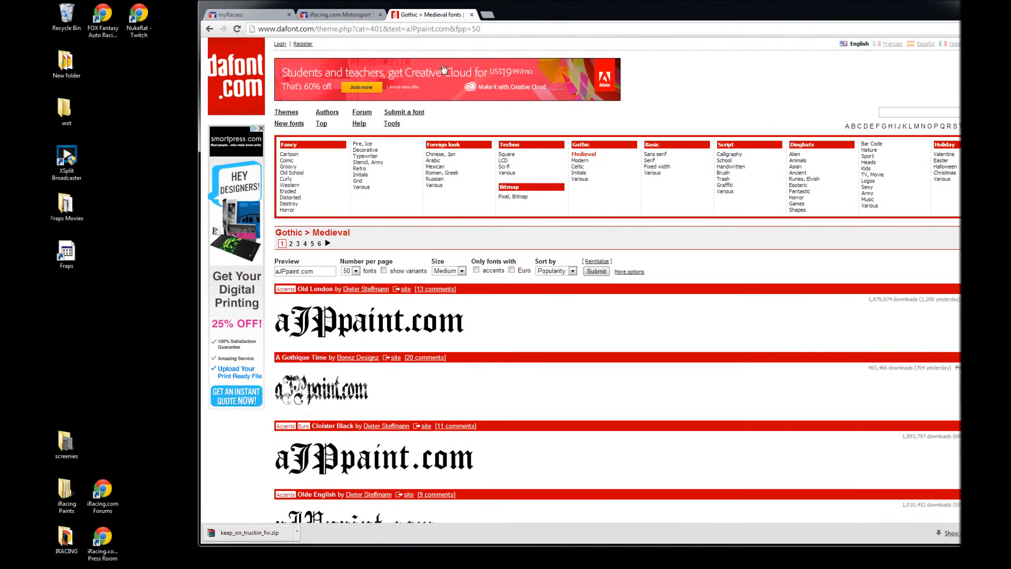
pyautogui.rightClick(114, 312)
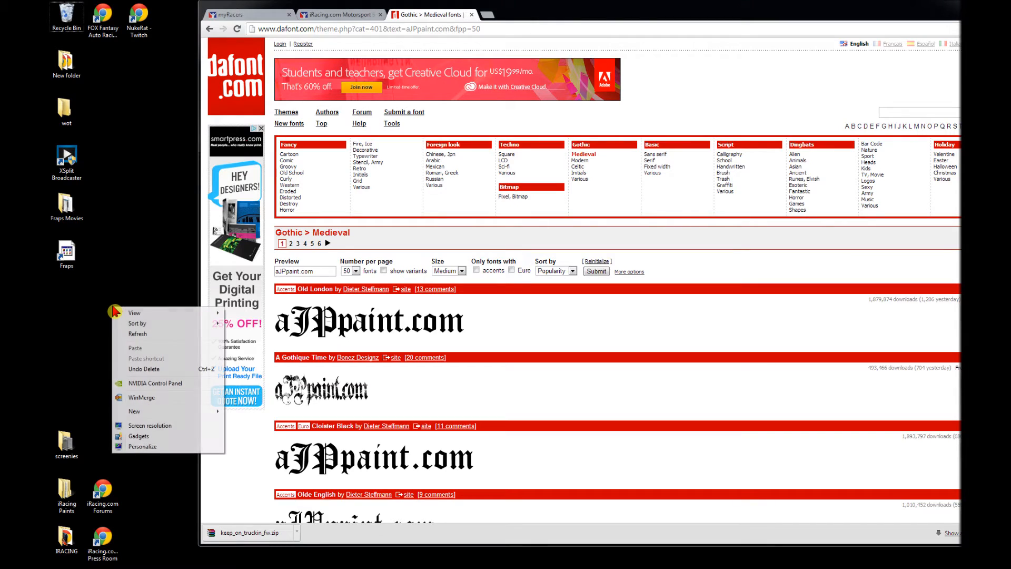
pyautogui.moveTo(153, 411)
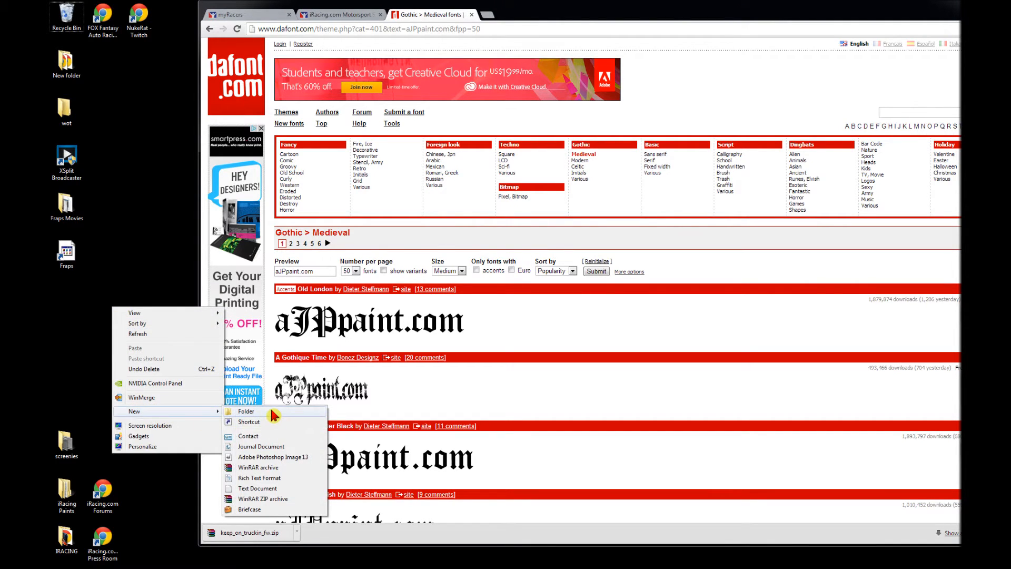
pyautogui.click(271, 411)
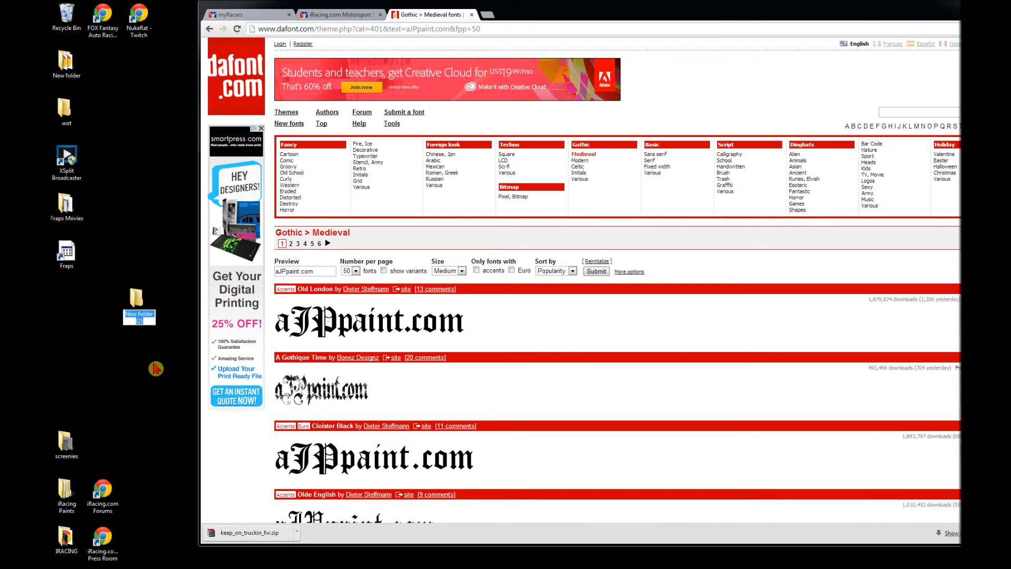
pyautogui.write('test')
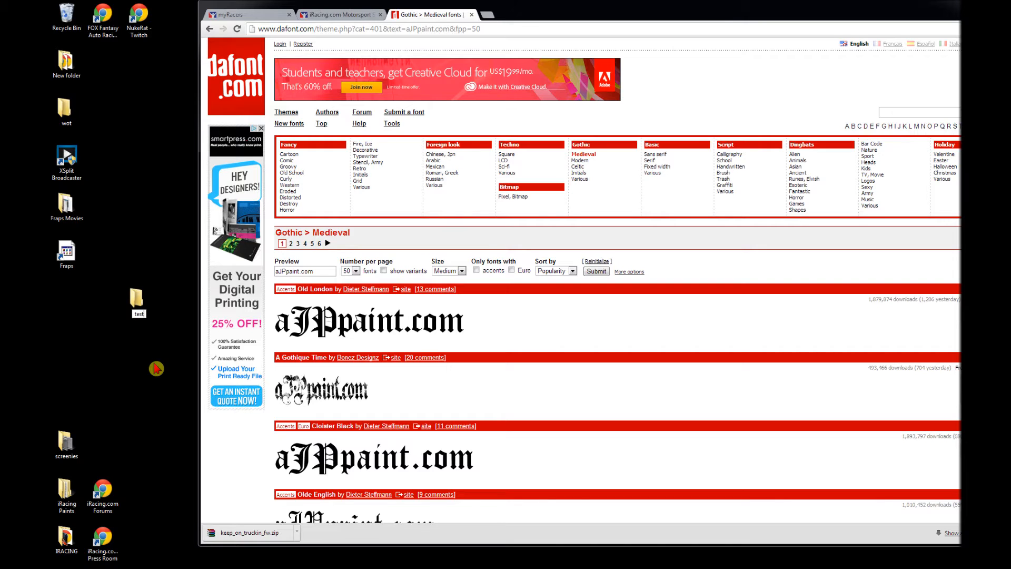
pyautogui.write('fonts')
pyautogui.press('Return')
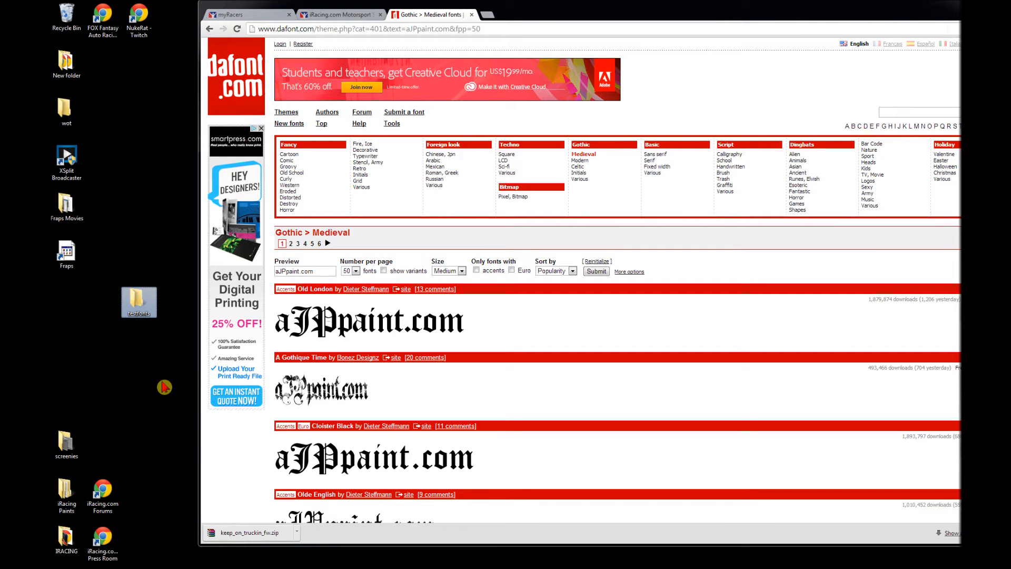
pyautogui.moveTo(136, 299); pyautogui.dragTo(65, 299)
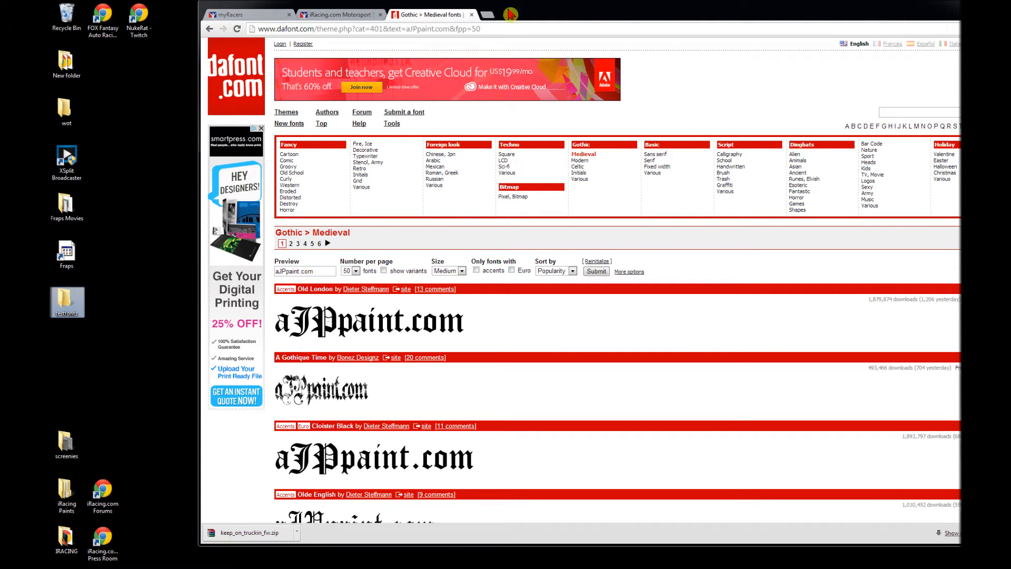
# - Download the Cloister Black font from dafont.com as a ZIP archive into the desktop's testfonts folder
pyautogui.moveTo(526, 14); pyautogui.dragTo(394, 24)
pyautogui.scroll(-4, 356, 396)
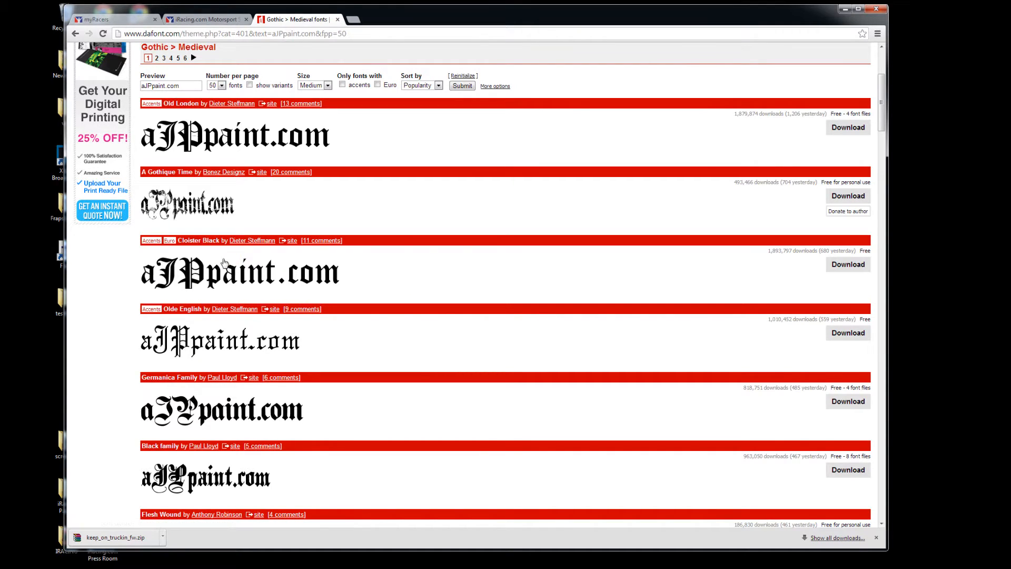
pyautogui.click(843, 265)
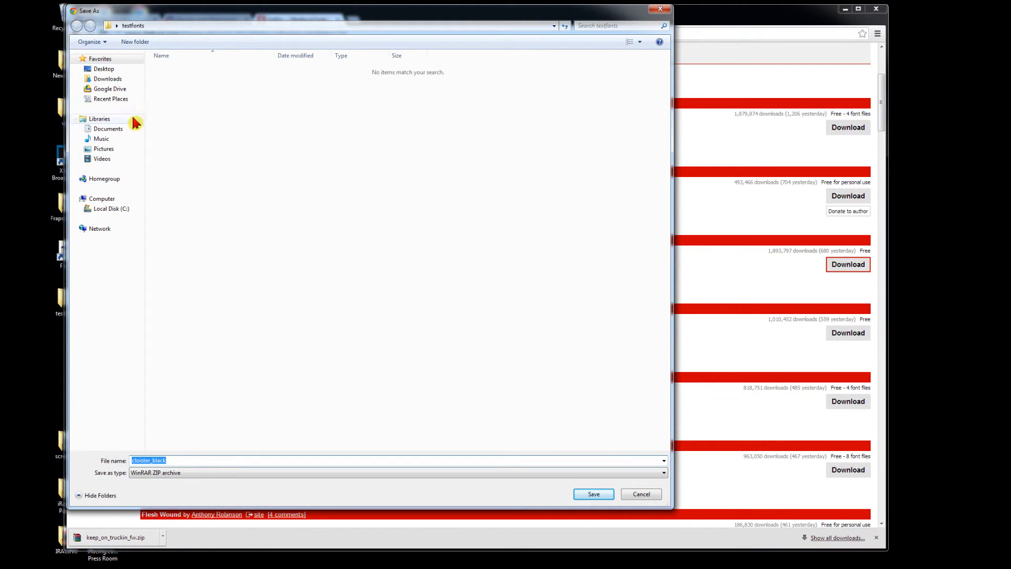
pyautogui.click(112, 72)
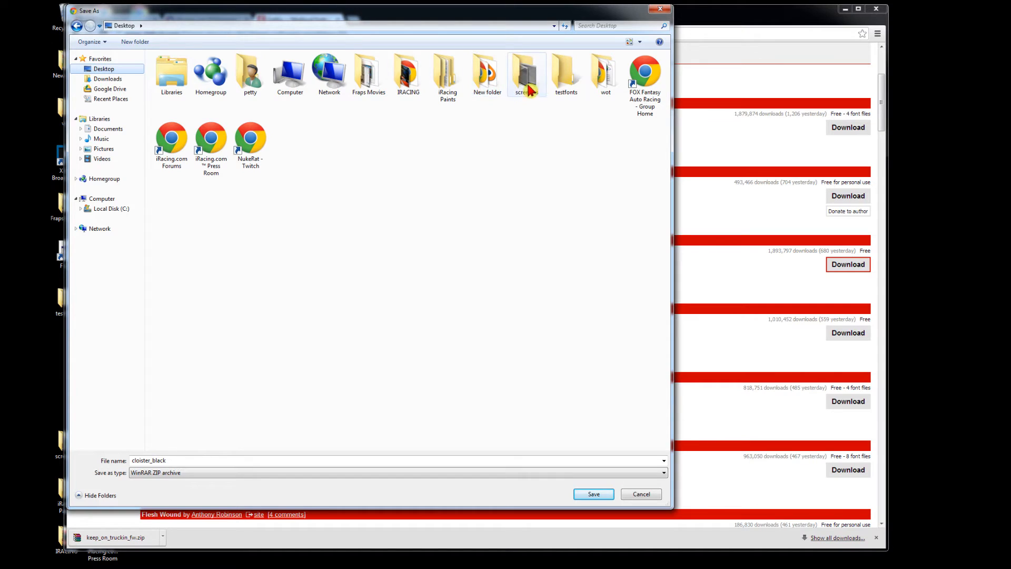
pyautogui.doubleClick(565, 79)
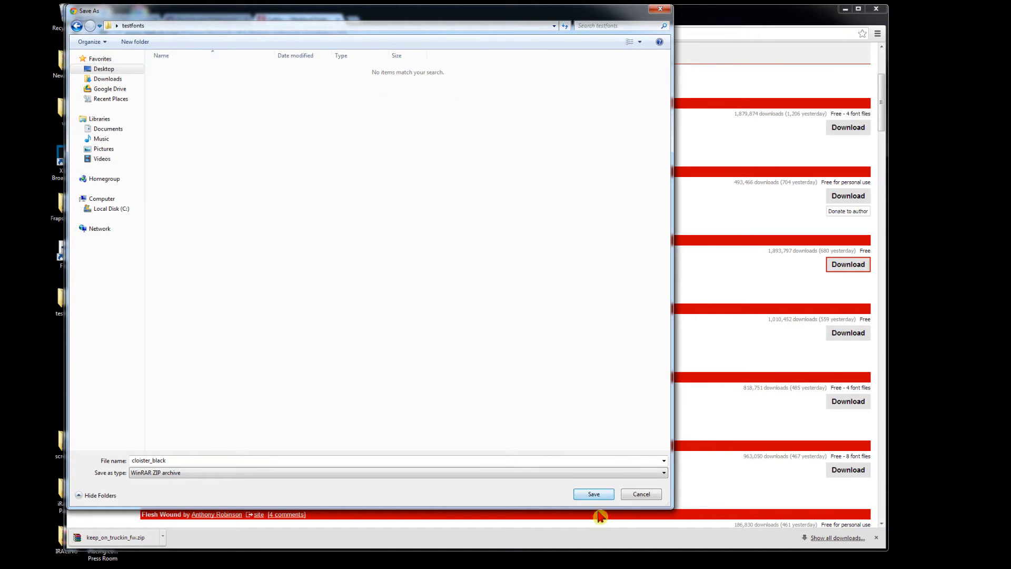
pyautogui.click(595, 494)
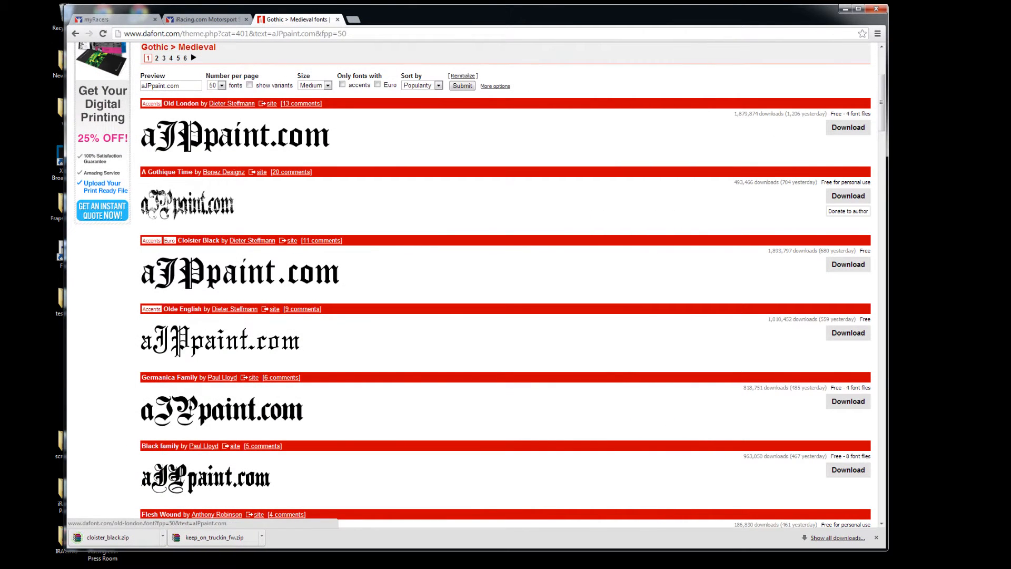
# - Open the cloister_black archive from the testfonts folder in WinRAR and select CloisterBlack.ttf
pyautogui.click(844, 9)
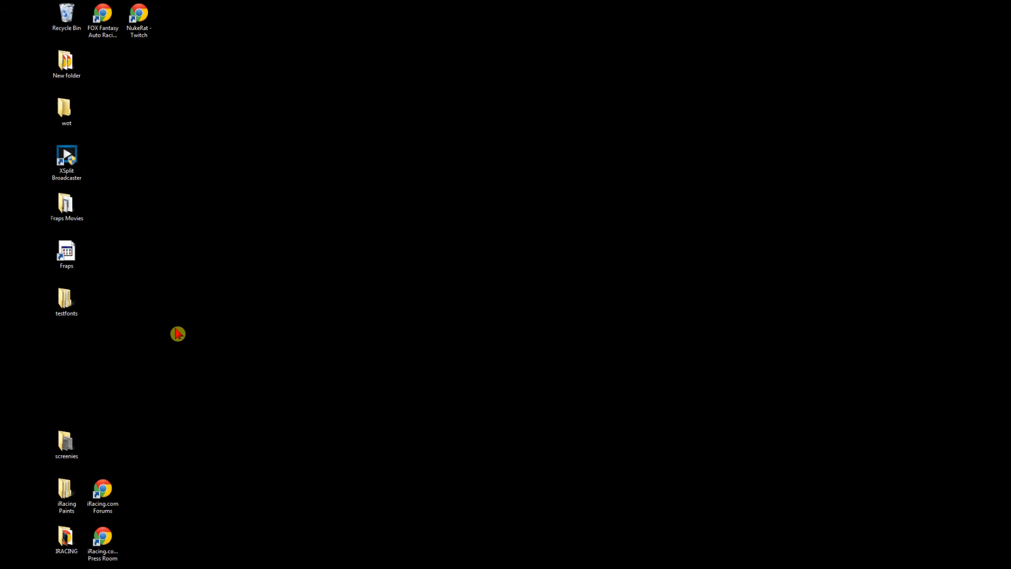
pyautogui.doubleClick(58, 304)
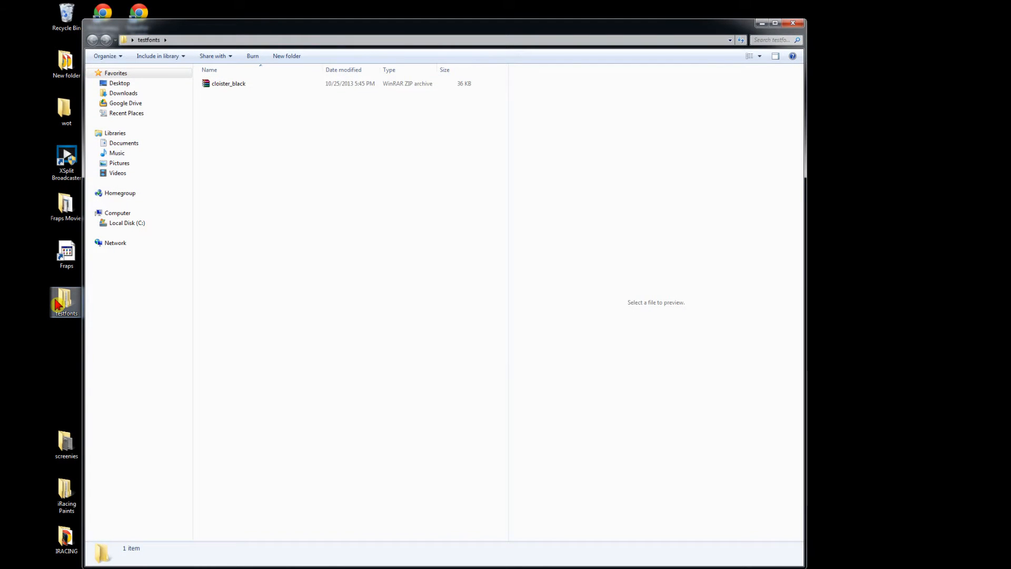
pyautogui.doubleClick(230, 90)
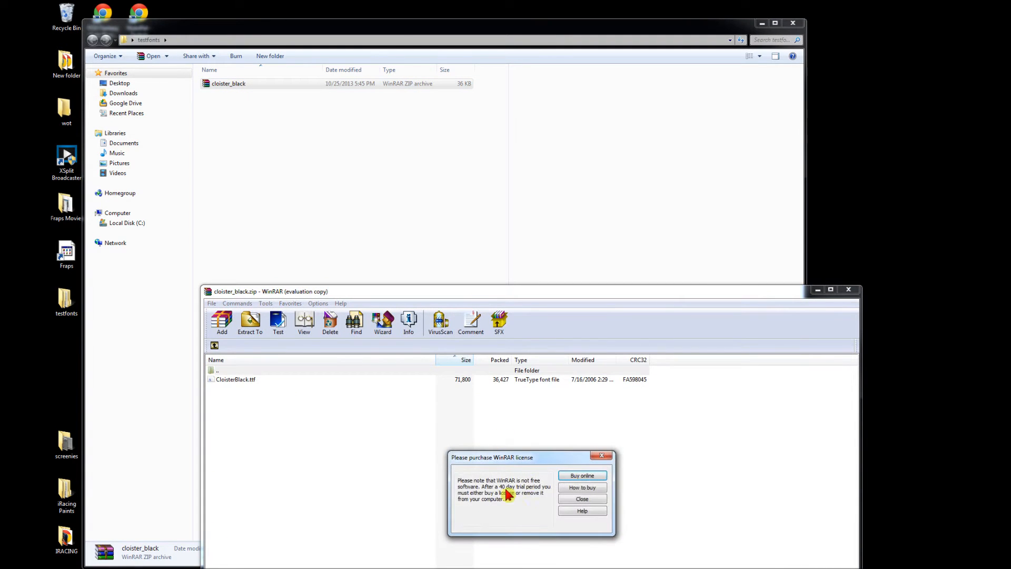
pyautogui.click(594, 500)
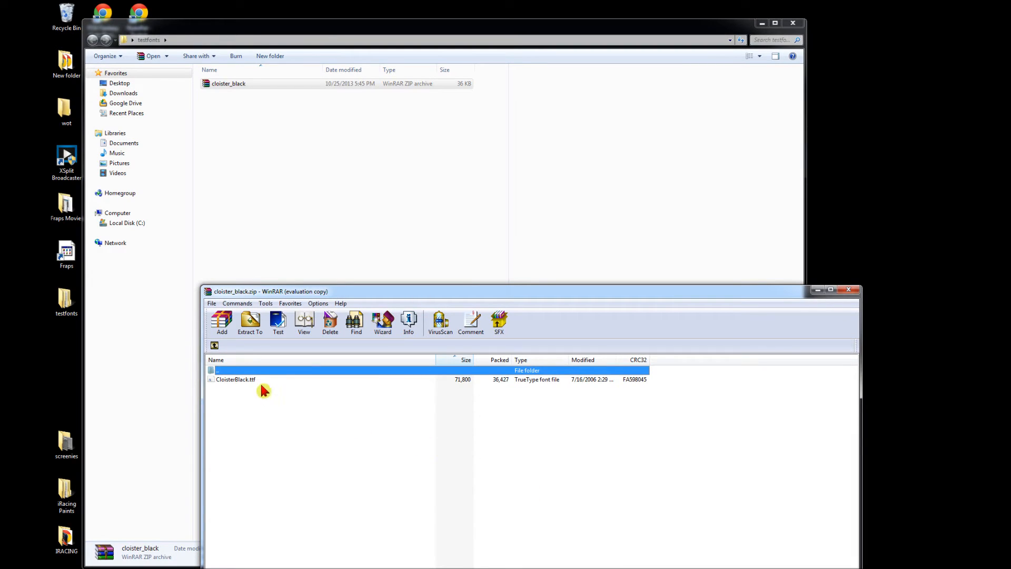
pyautogui.click(244, 381)
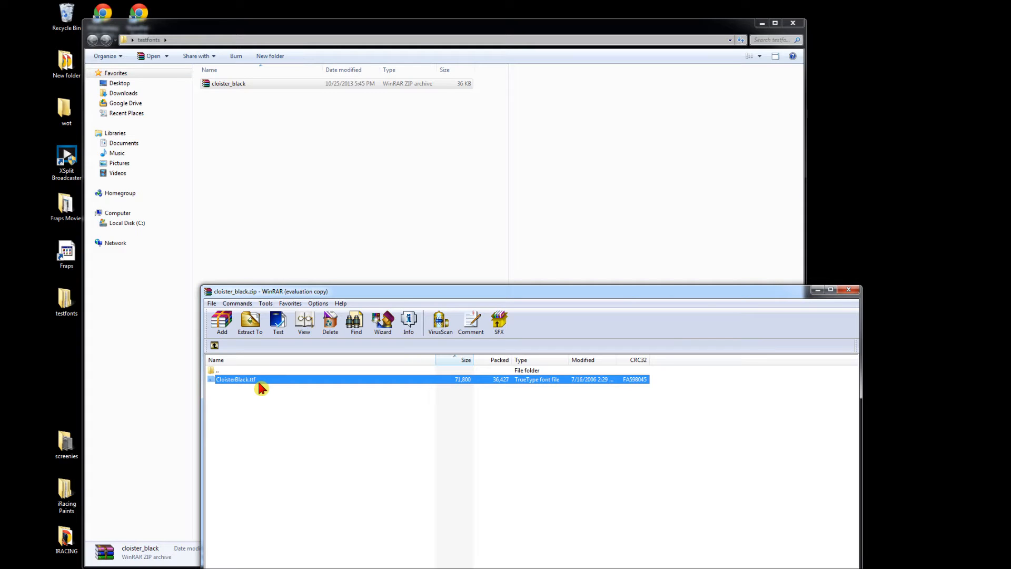
# - Browse to the Windows folder on Local Disk (C:) in a new Explorer window, with its Fonts subfolder selected
pyautogui.moveTo(60, 564)
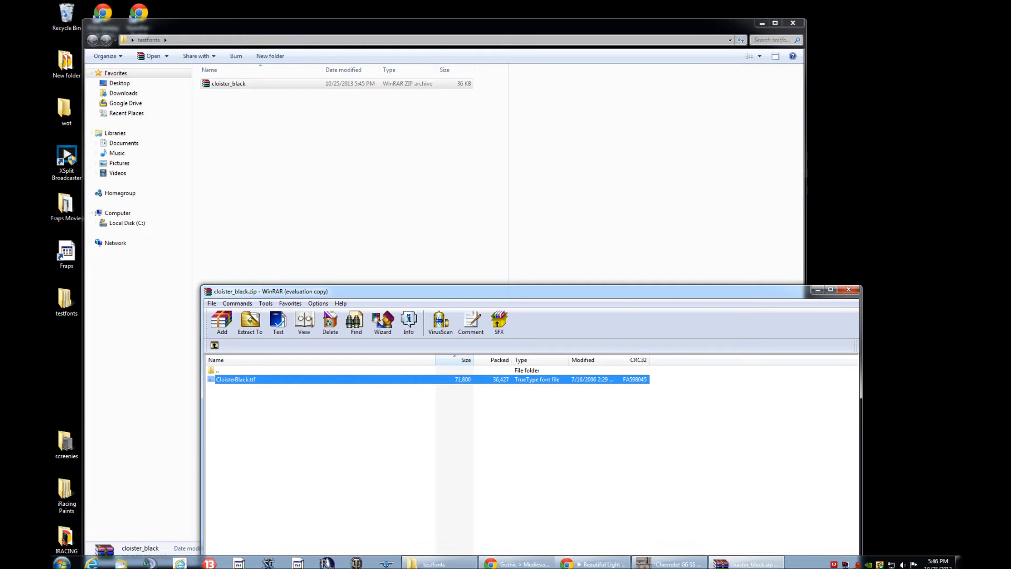
pyautogui.click(61, 559)
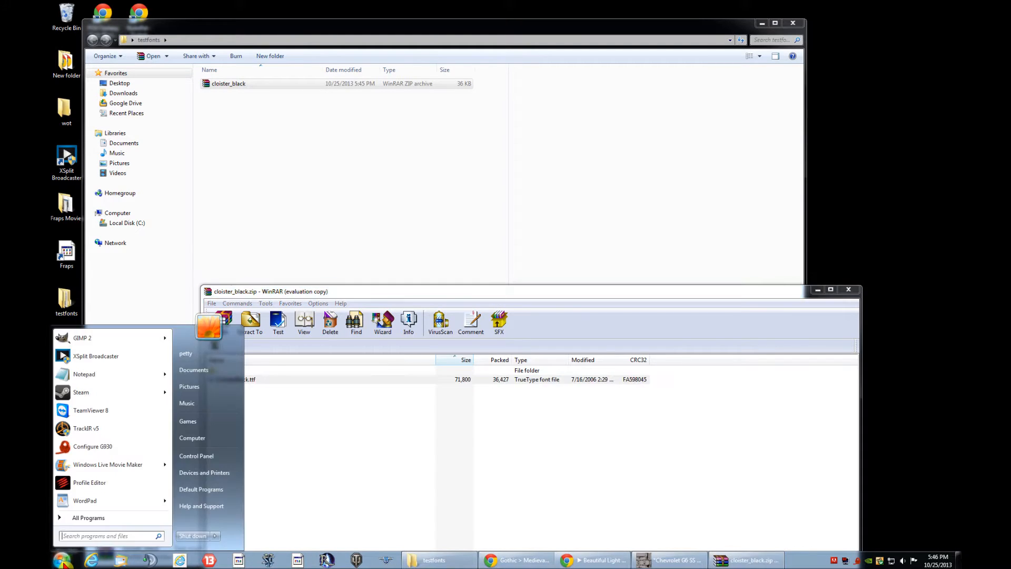
pyautogui.click(179, 439)
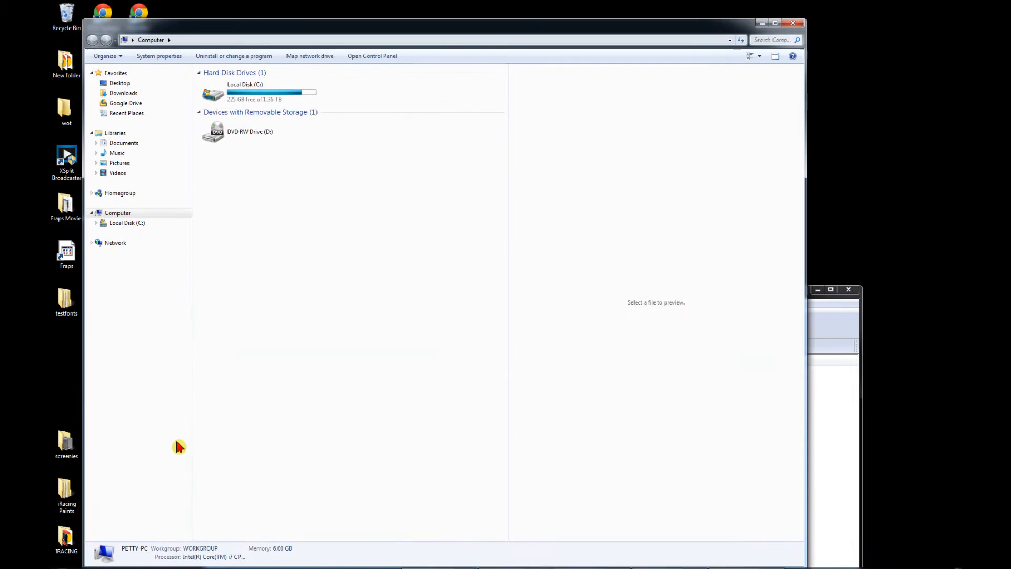
pyautogui.click(96, 223)
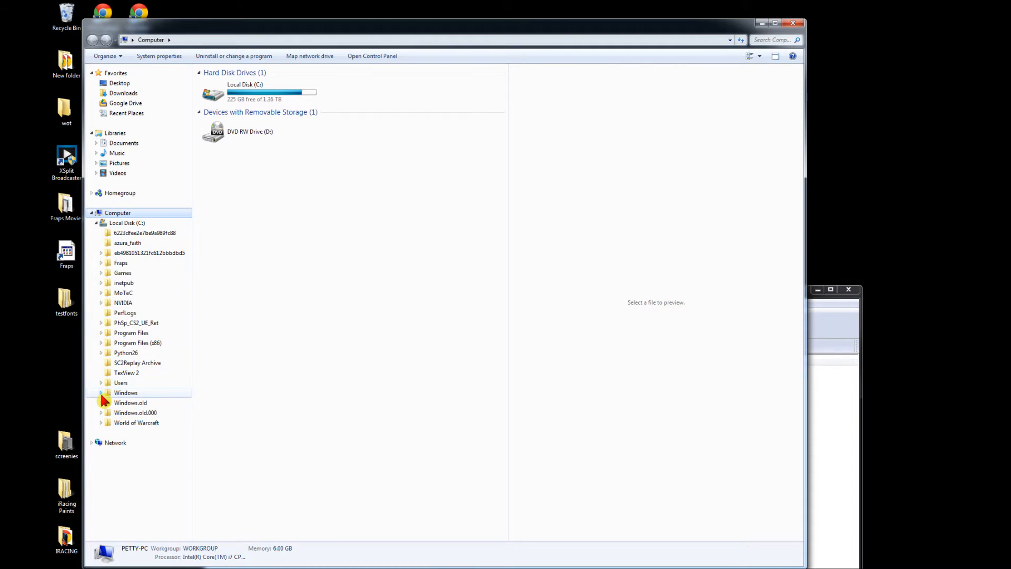
pyautogui.click(101, 394)
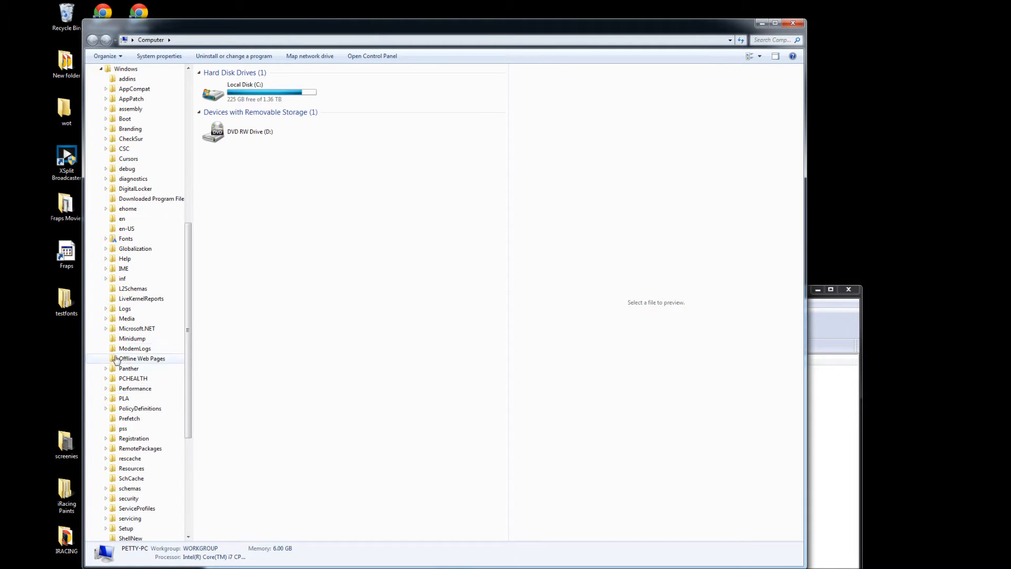
pyautogui.click(140, 240)
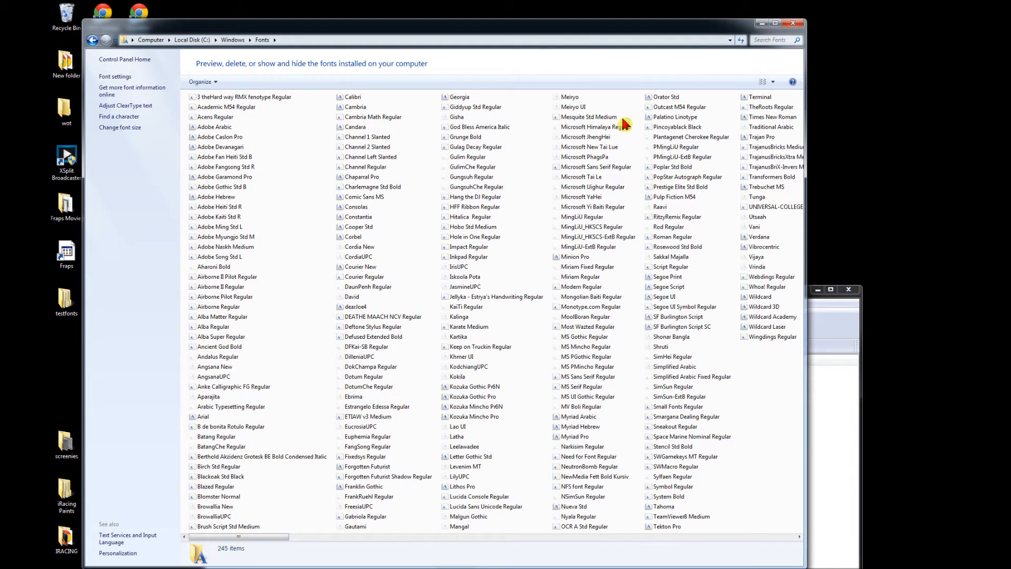
pyautogui.click(233, 41)
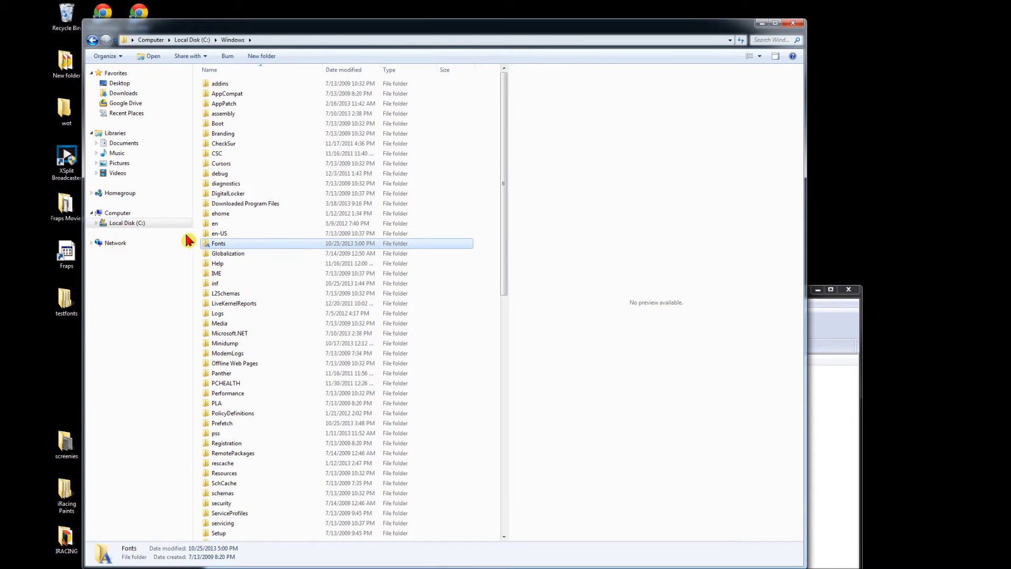
# - Install CloisterBlack.ttf by copying it from the WinRAR archive into the Windows Fonts folder, and minimize the open windows
pyautogui.click(841, 318)
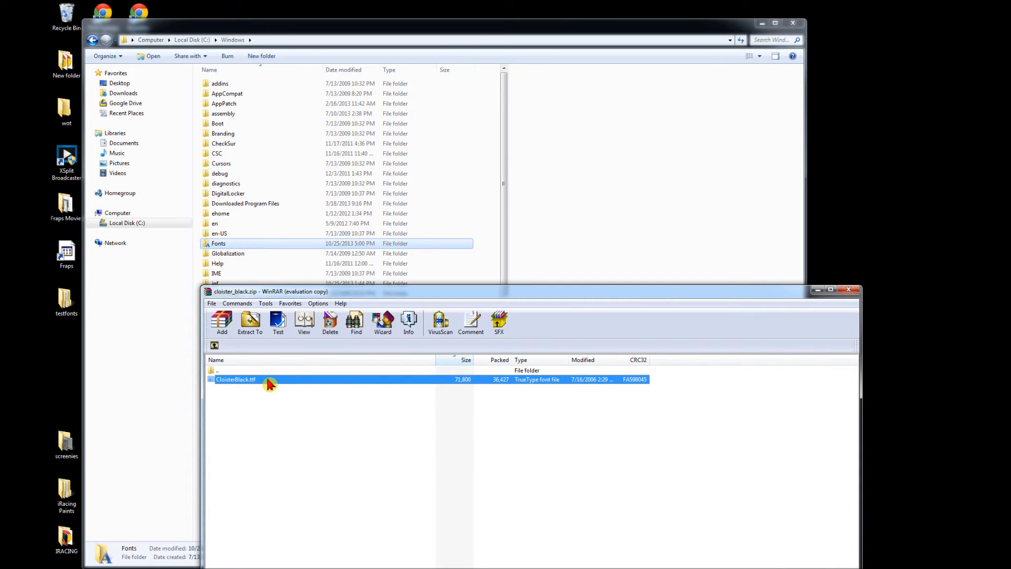
pyautogui.moveTo(268, 379); pyautogui.dragTo(220, 247)
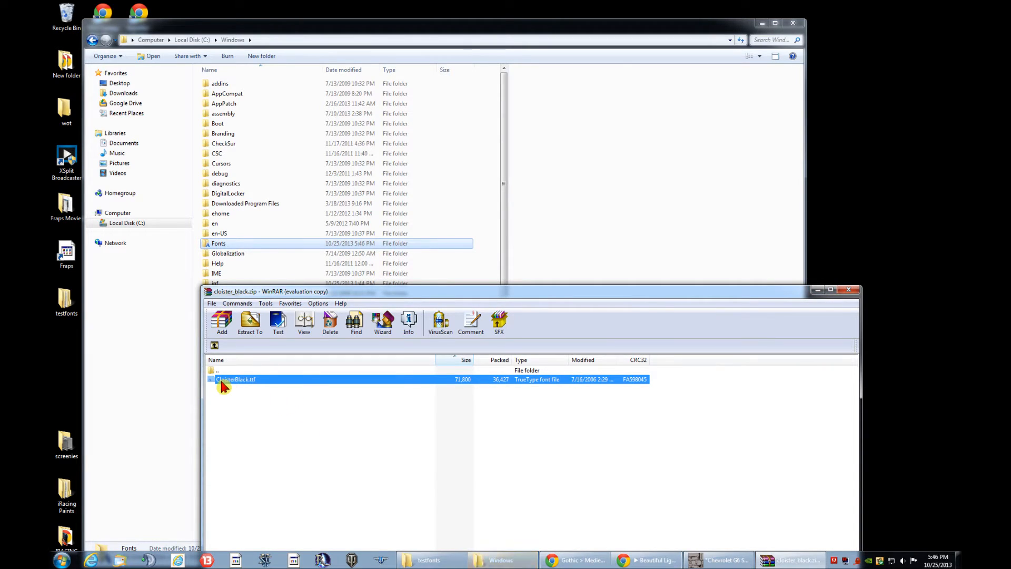
pyautogui.click(817, 289)
pyautogui.click(767, 21)
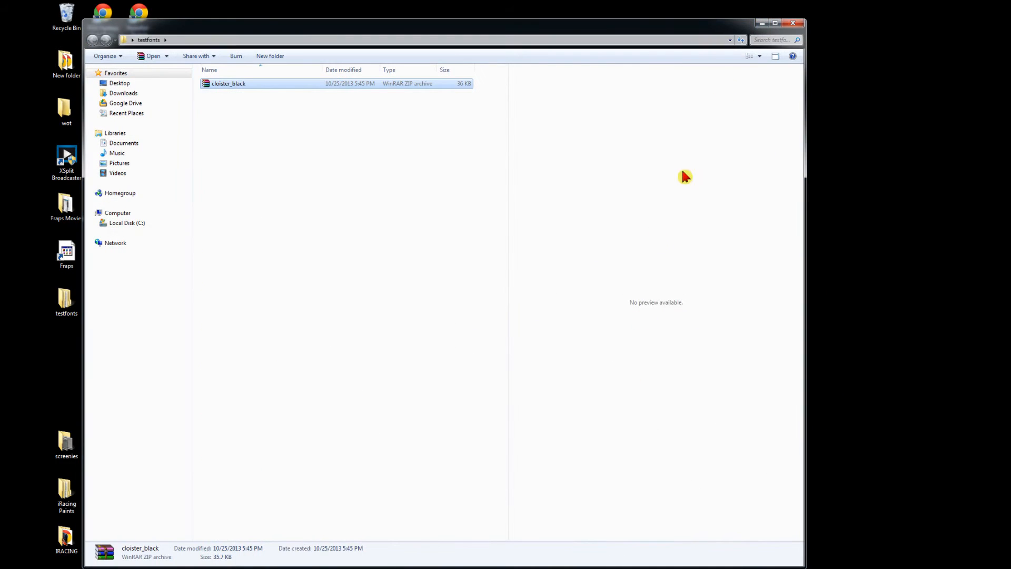
pyautogui.click(761, 23)
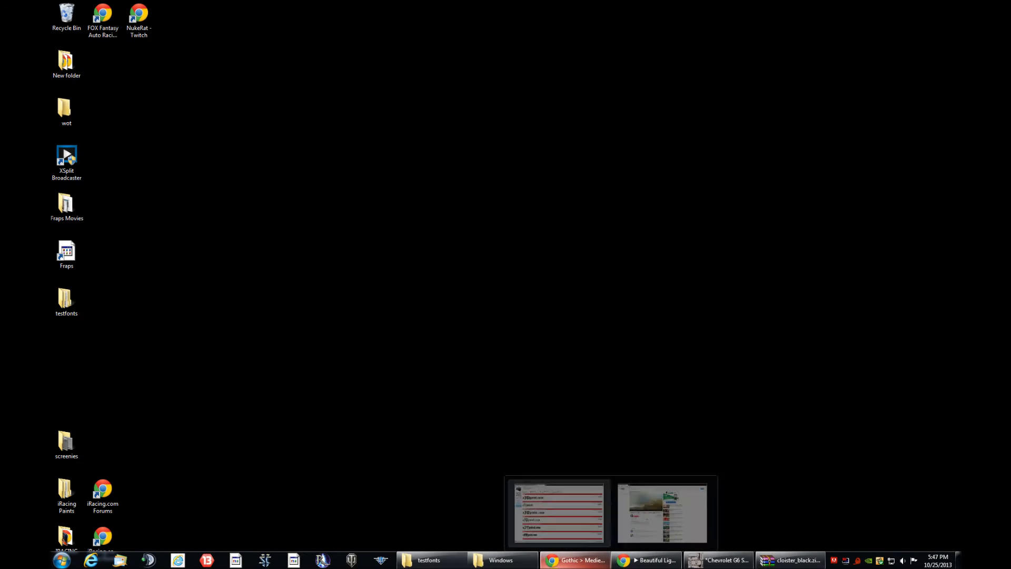
# - Switch to GIMP and look for Cloister Black in the Text tool's font list
pyautogui.click(723, 559)
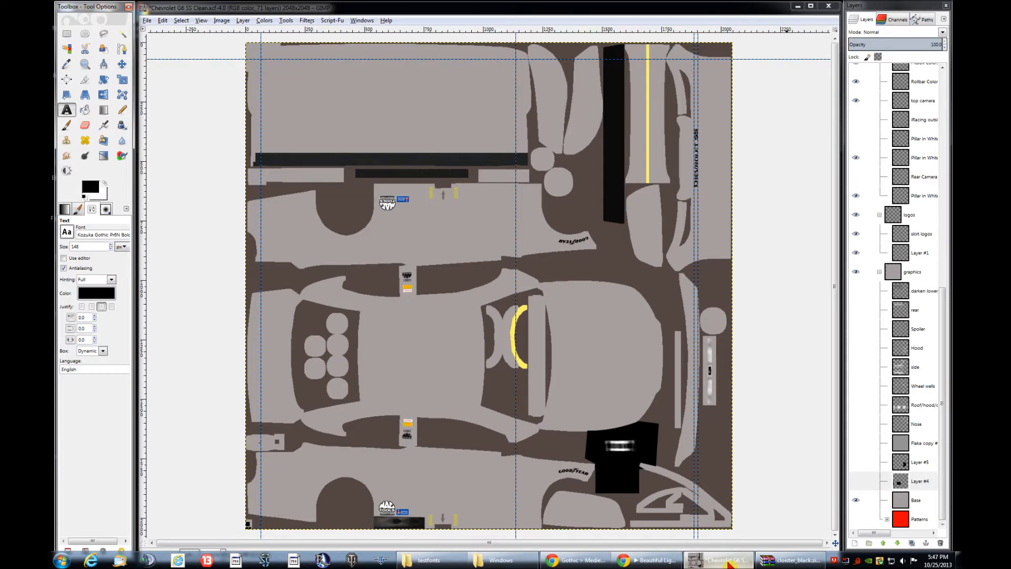
pyautogui.click(67, 235)
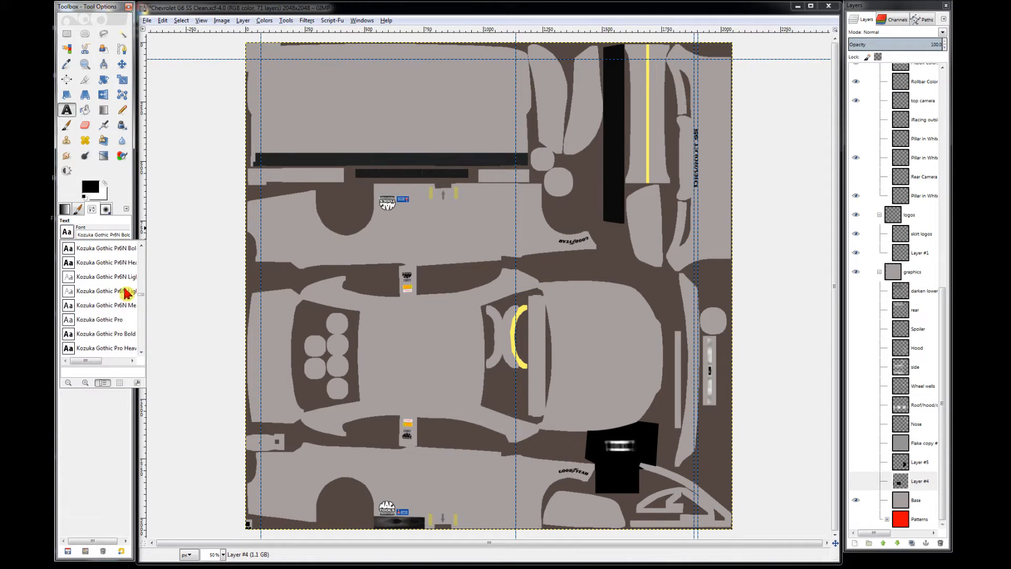
pyautogui.moveTo(143, 292); pyautogui.dragTo(143, 271)
pyautogui.scroll(-5, 100, 327)
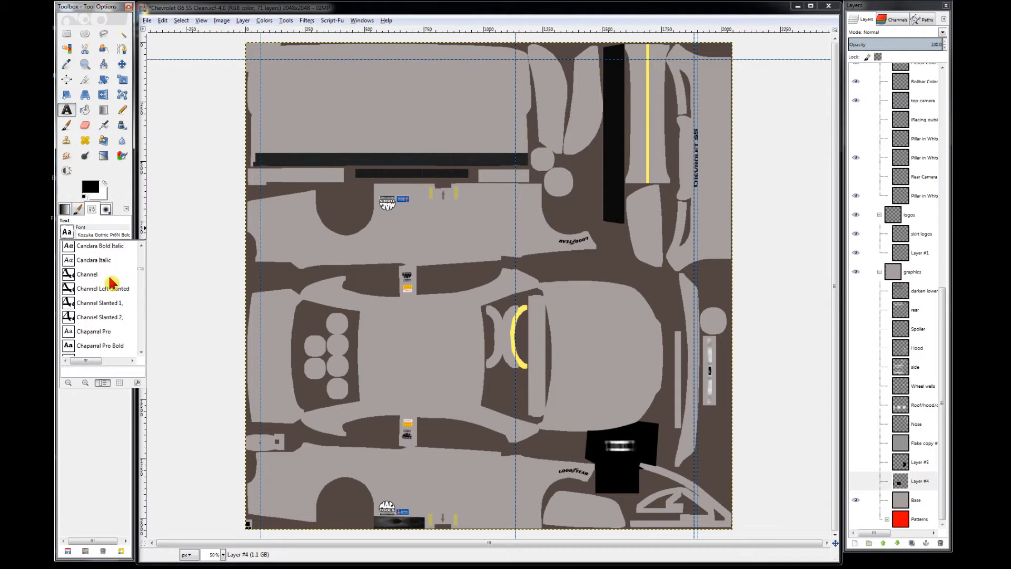
pyautogui.scroll(4, 100, 332)
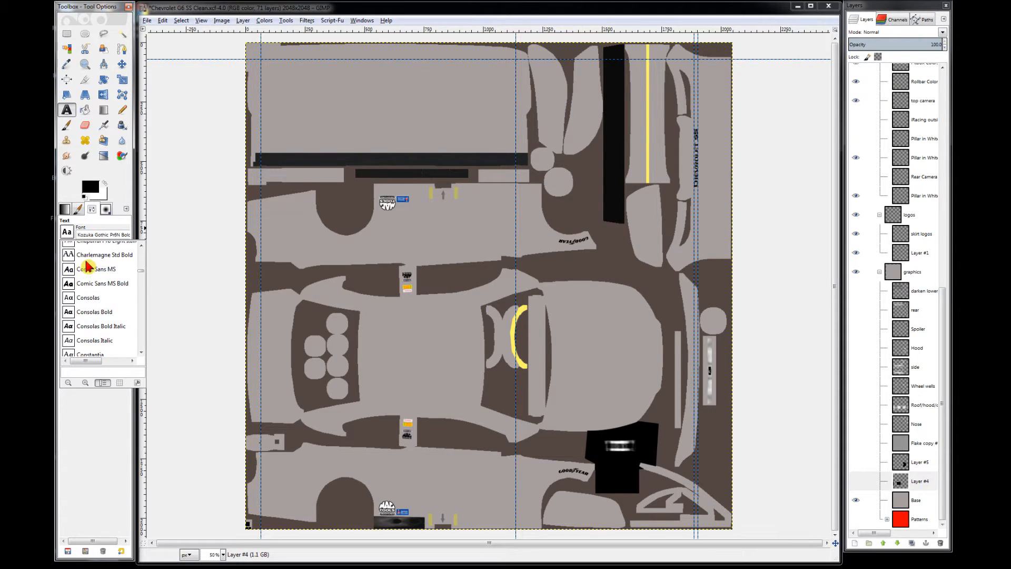
pyautogui.click(68, 234)
pyautogui.click(67, 234)
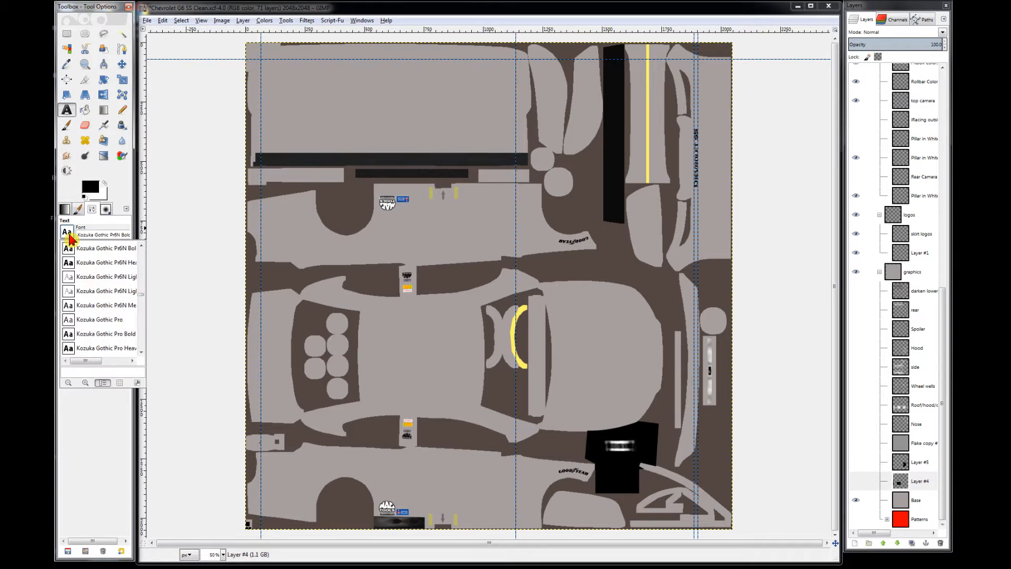
# - Rescan the installed fonts in GIMP's Fonts dialog and close the dialog
pyautogui.click(138, 389)
pyautogui.moveTo(144, 315); pyautogui.dragTo(98, 79)
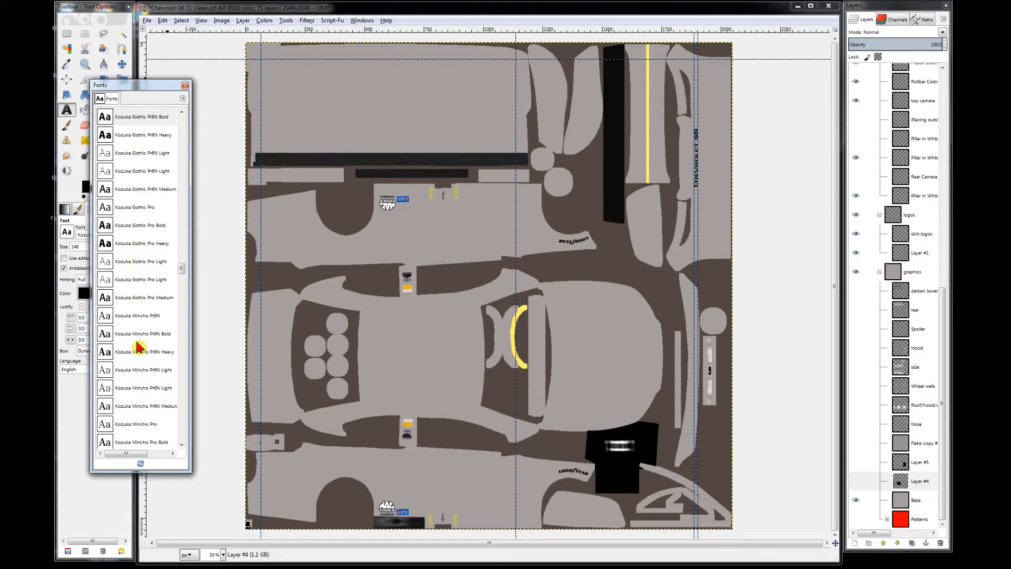
pyautogui.click(140, 464)
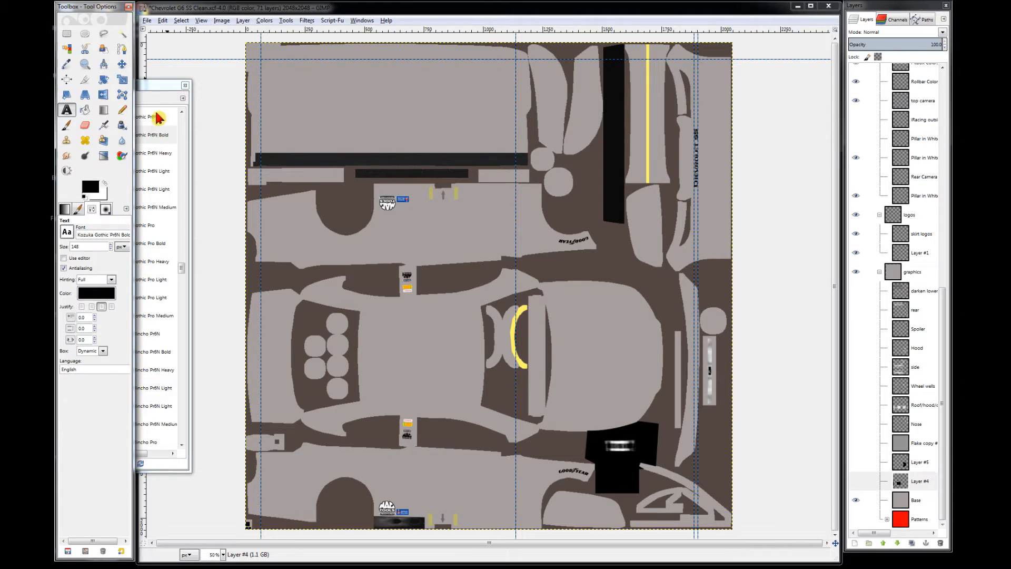
pyautogui.moveTo(154, 88); pyautogui.dragTo(172, 86)
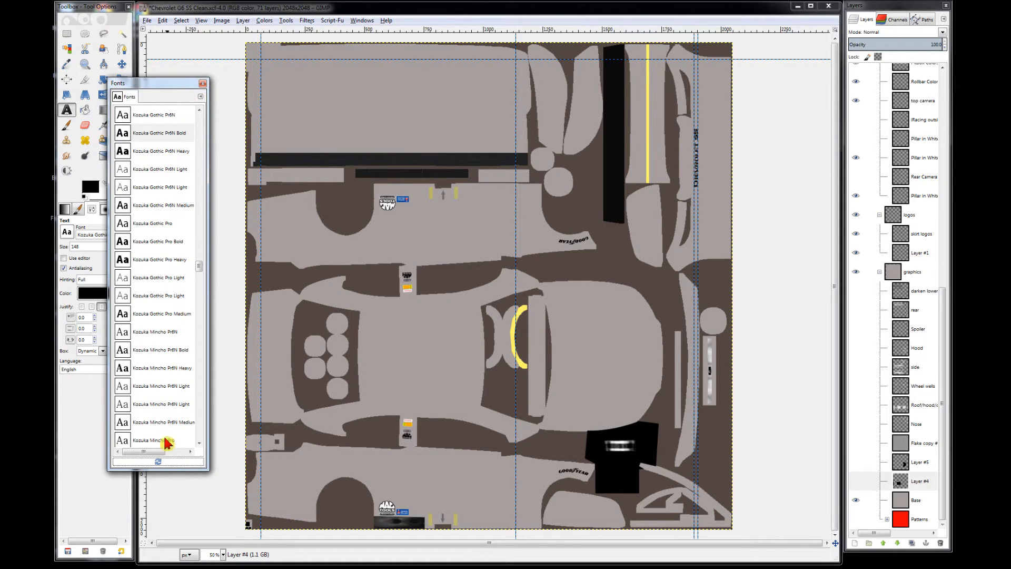
pyautogui.click(203, 84)
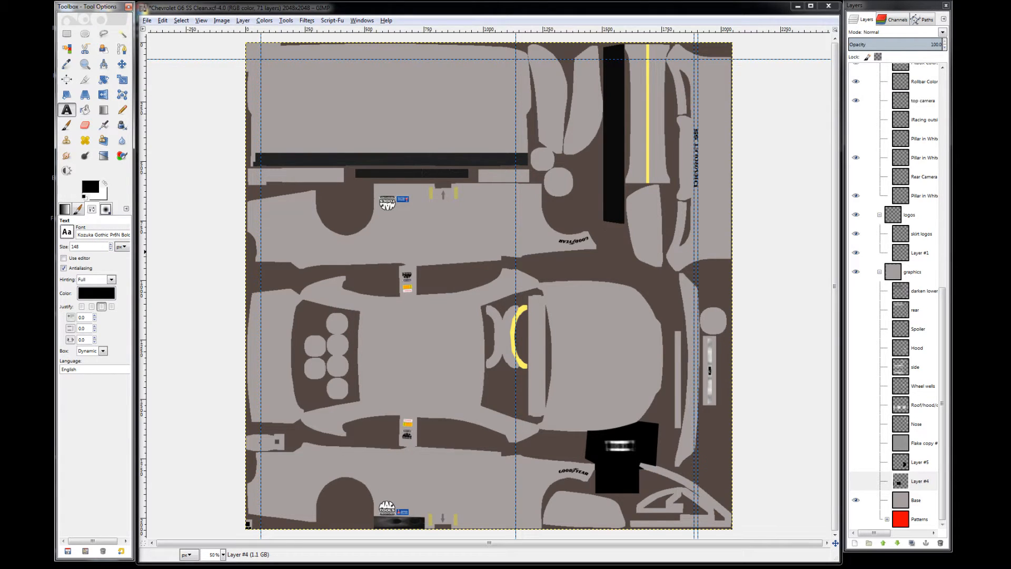
# - Set the Text tool's font to Cloister Black, Light
pyautogui.click(67, 232)
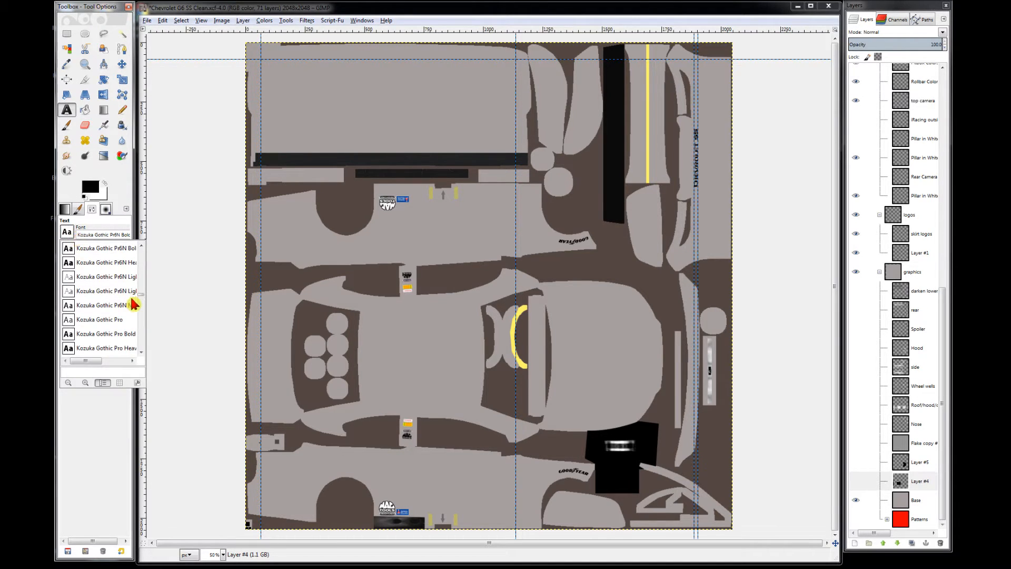
pyautogui.moveTo(139, 295); pyautogui.dragTo(136, 268)
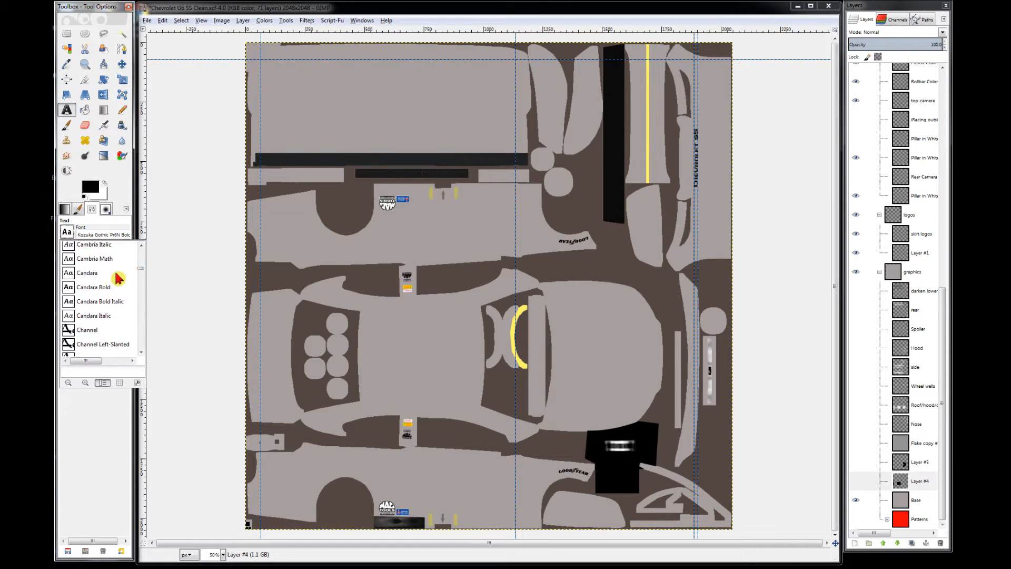
pyautogui.scroll(-3, 118, 278)
pyautogui.scroll(-3, 118, 278)
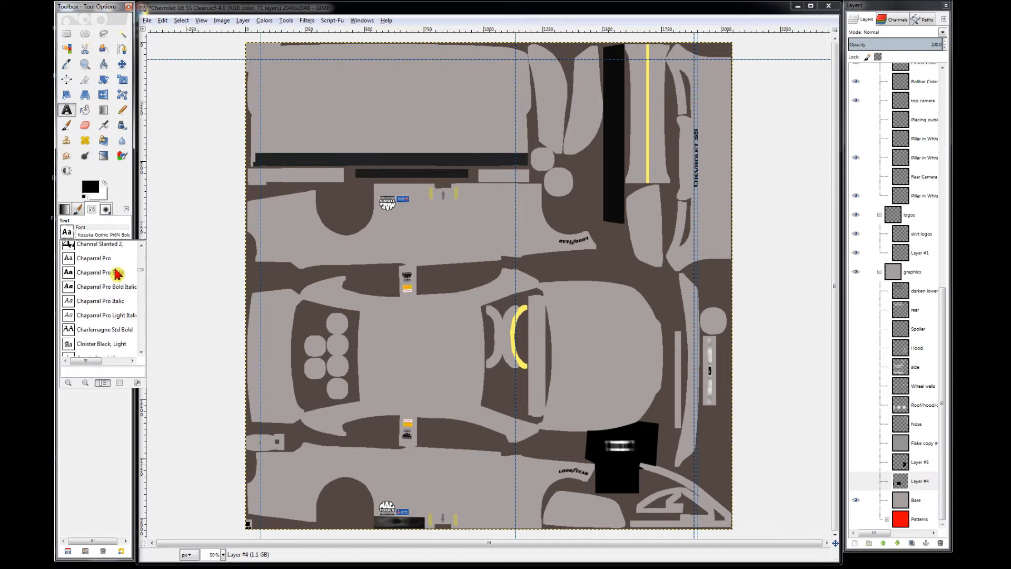
pyautogui.scroll(1, 115, 273)
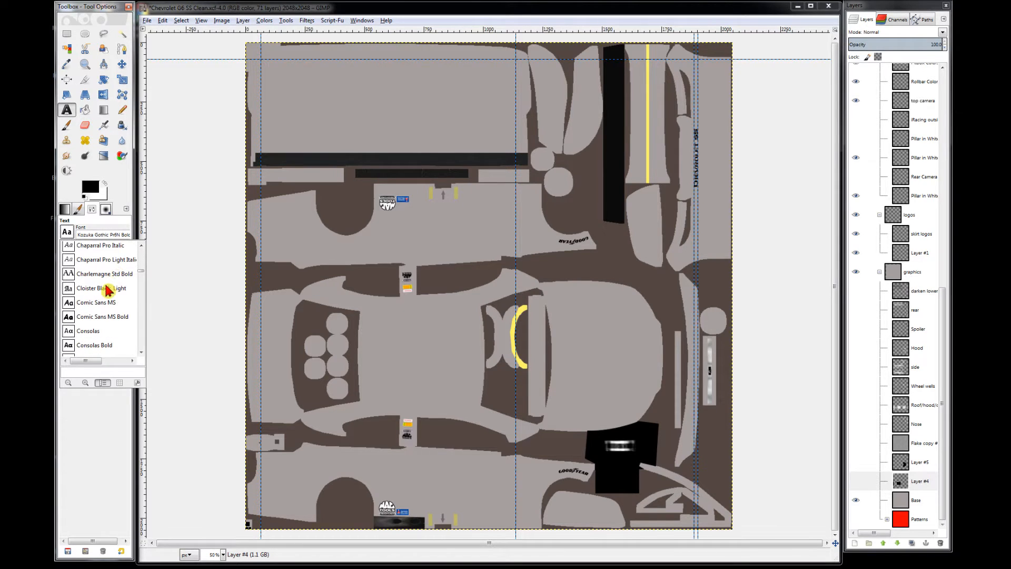
pyautogui.doubleClick(107, 289)
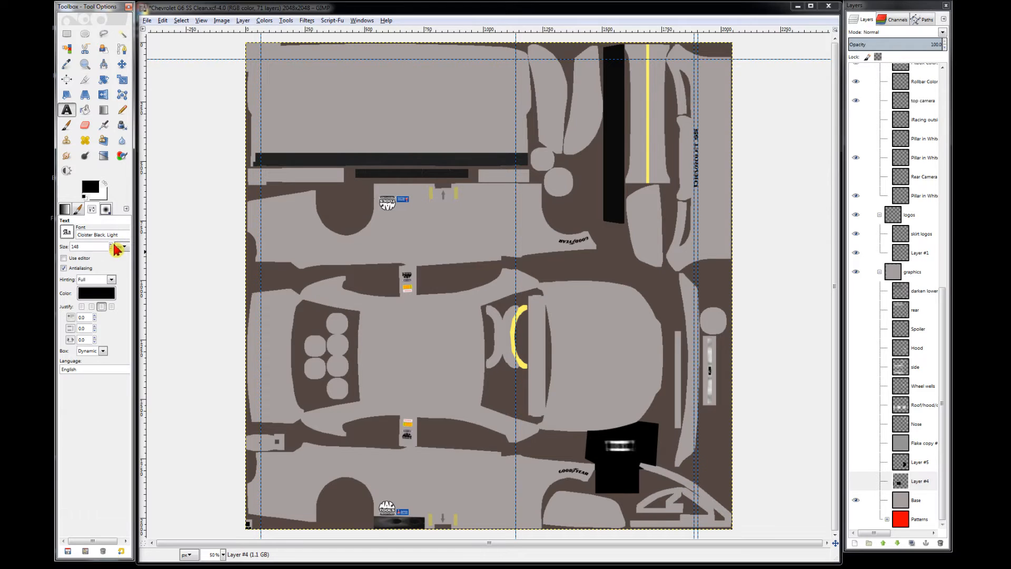
# - Look through the Text tool's font list from its first to its last entries and close it
pyautogui.click(67, 233)
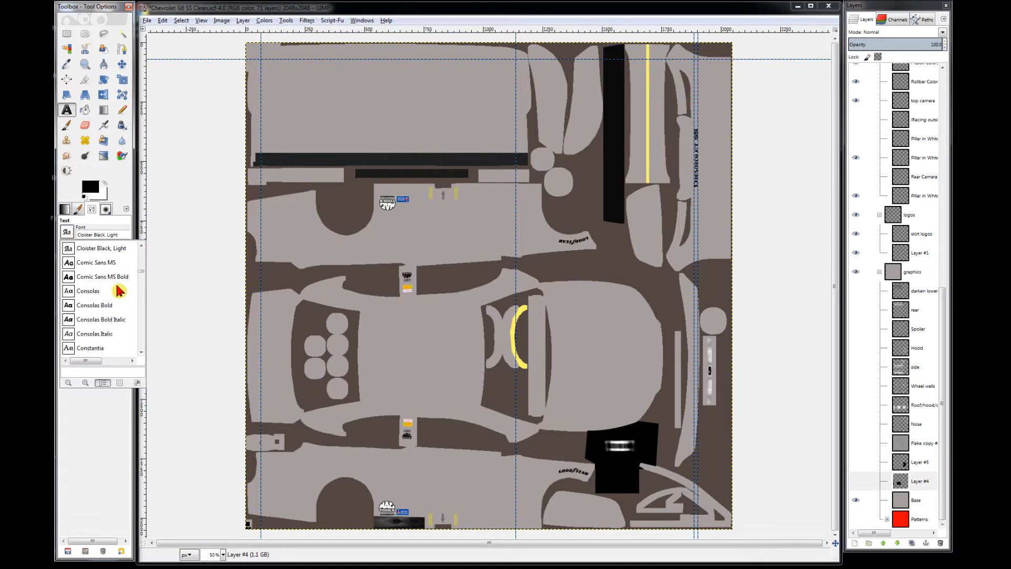
pyautogui.scroll(-5, 142, 265)
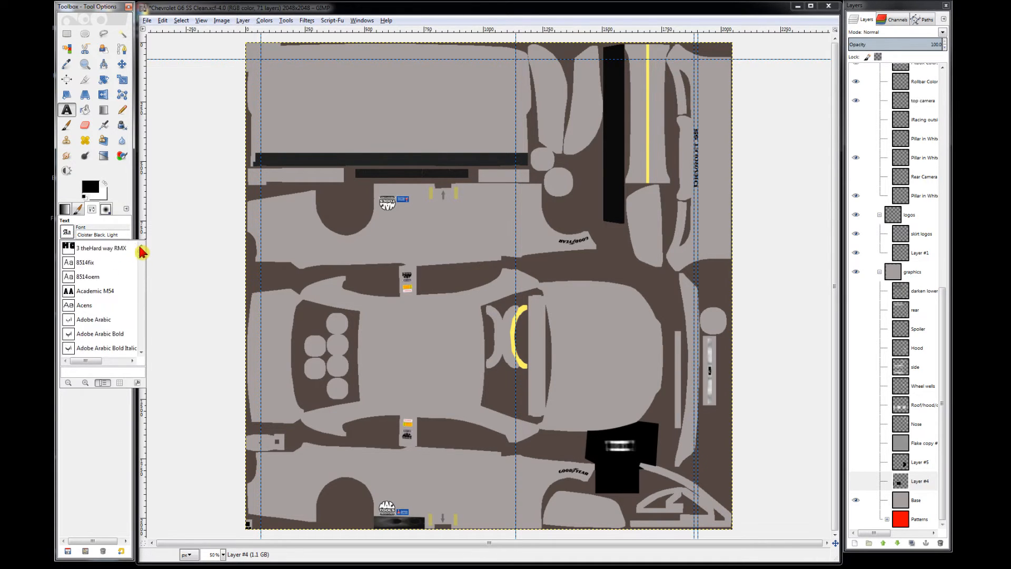
pyautogui.moveTo(135, 285); pyautogui.dragTo(145, 232)
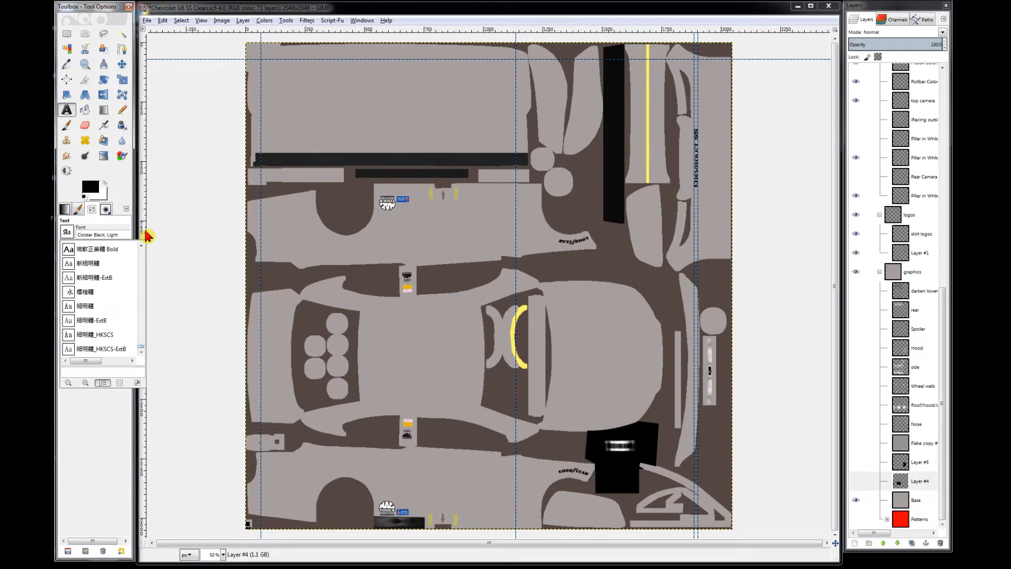
pyautogui.click(67, 232)
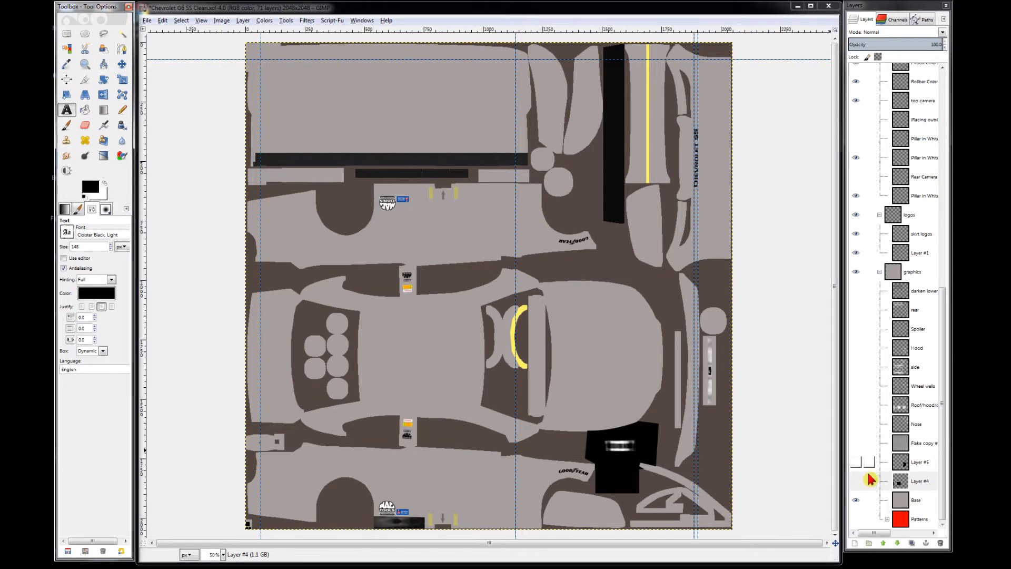
# - Add the text "Test Font" above Layer #4 in a box about 894 × 234 px on the template's upper-left panel
pyautogui.click(919, 489)
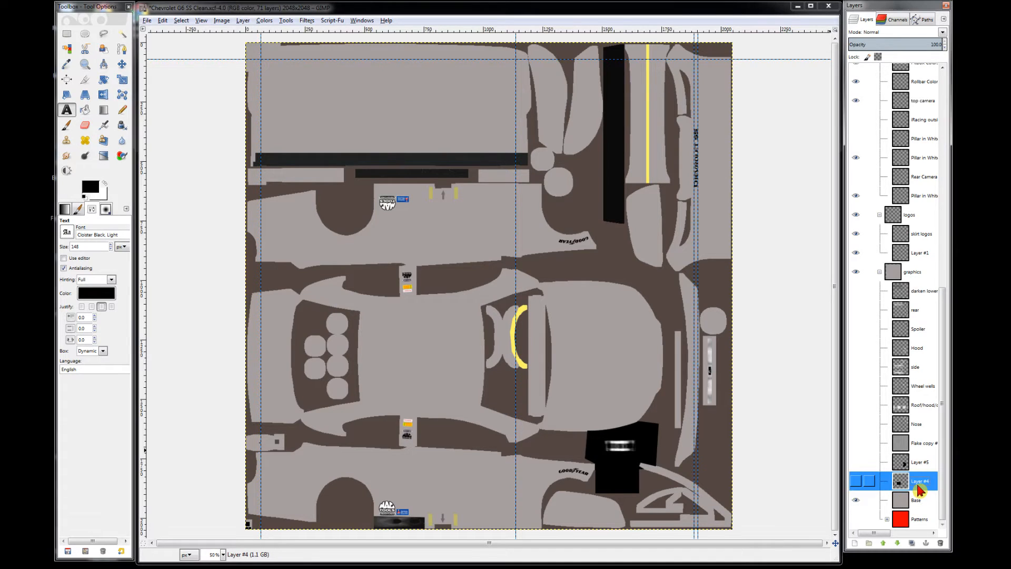
pyautogui.click(72, 115)
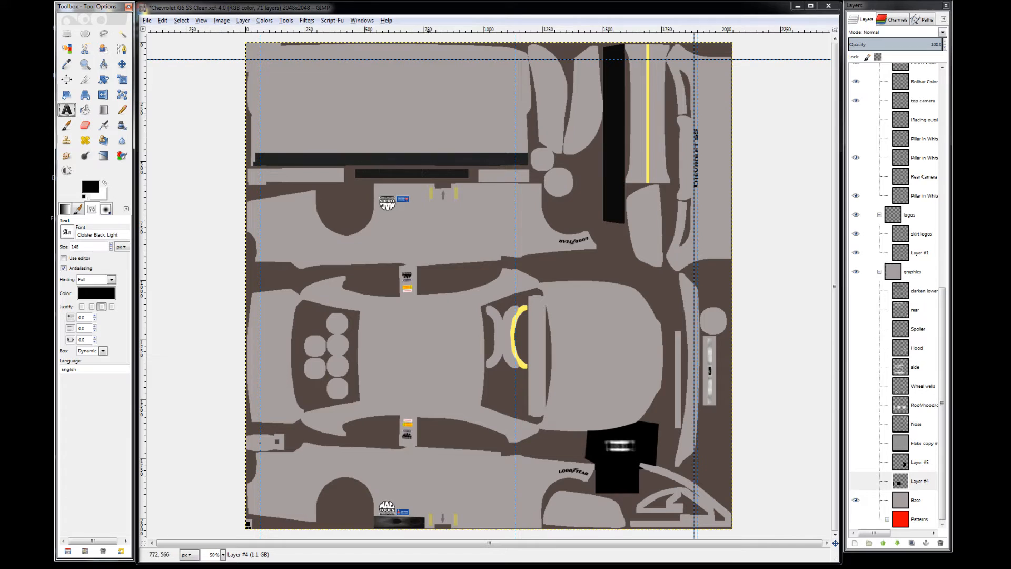
pyautogui.moveTo(273, 74); pyautogui.dragTo(495, 133)
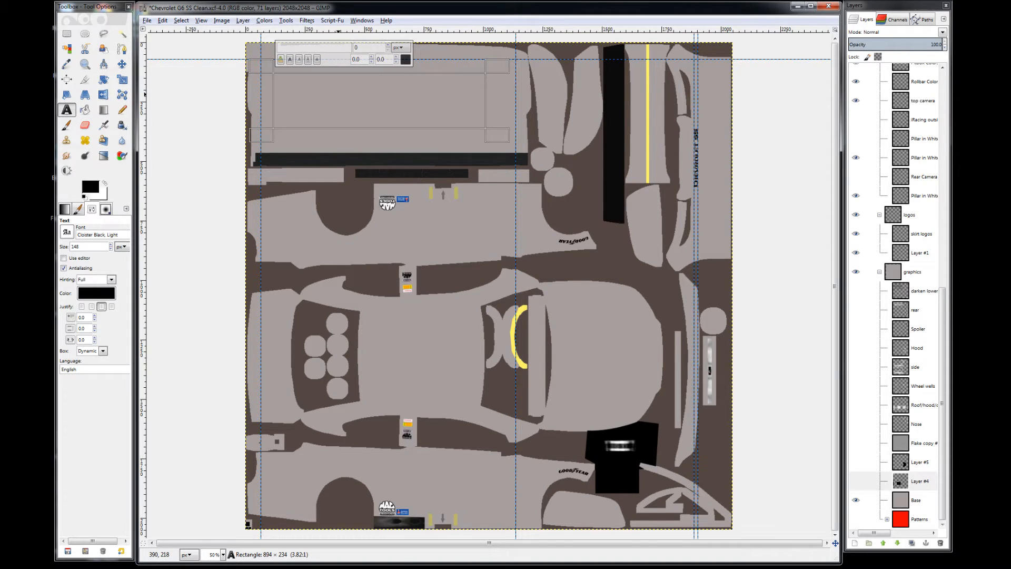
pyautogui.write('Test Font')
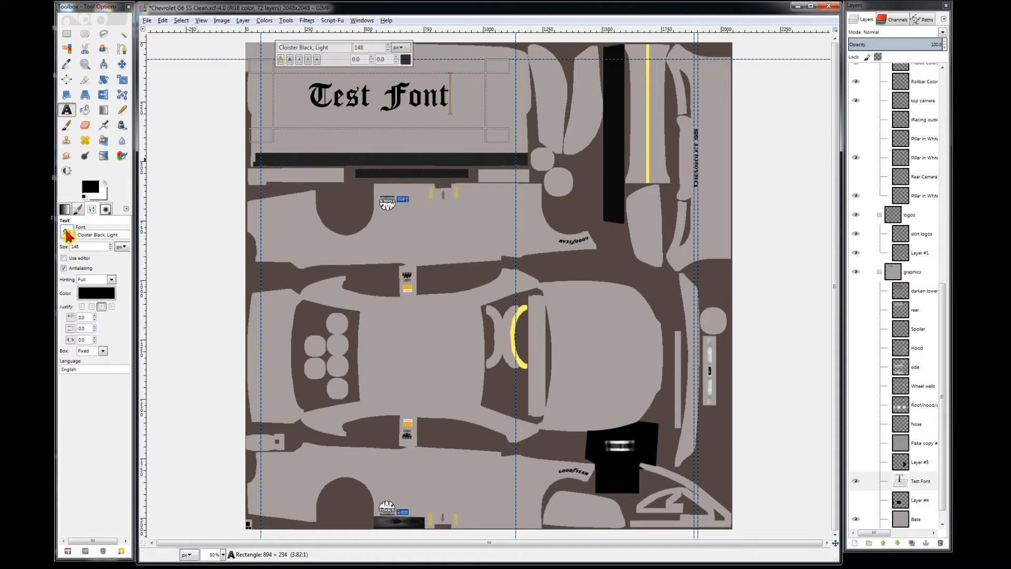
# - Preview the "Test Font" text in other fonts, cycling through Charlemagne Std Bold to Chaparral Pro Bold
pyautogui.scroll(2, 67, 235)
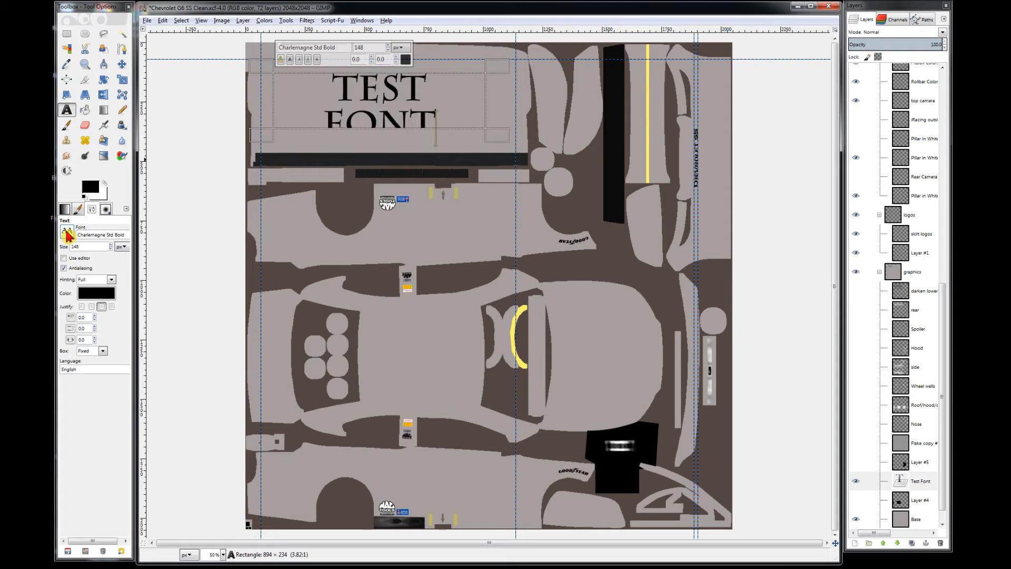
pyautogui.scroll(3, 67, 235)
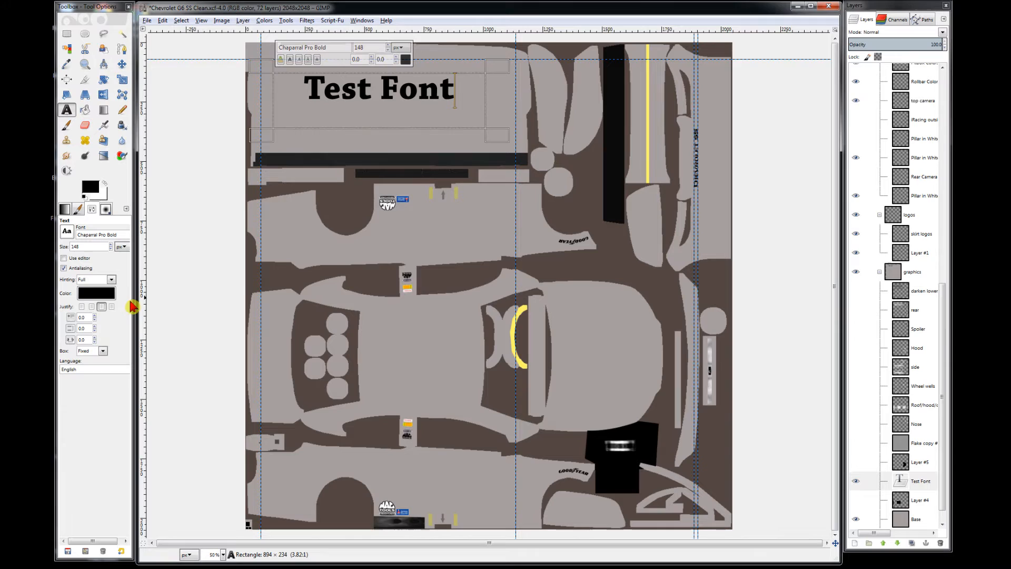
# - Try right and left justification on the "Test Font" text and return it to centered
pyautogui.click(92, 306)
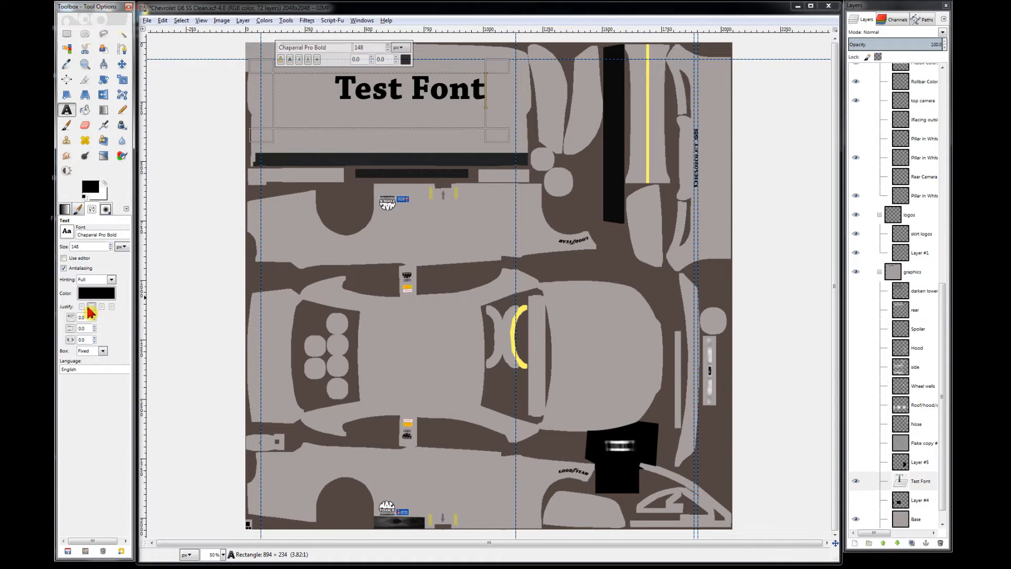
pyautogui.click(82, 307)
pyautogui.click(100, 307)
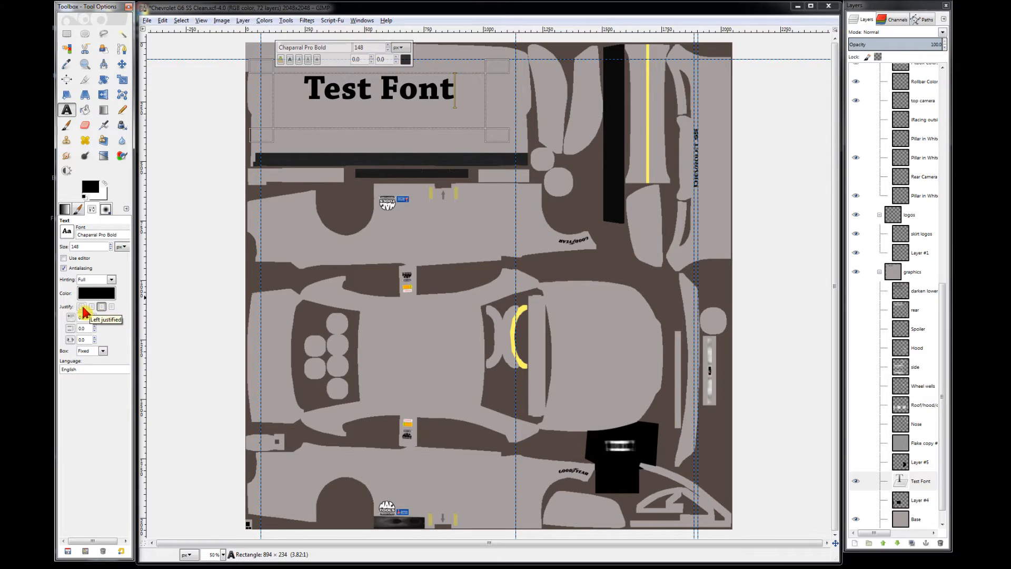
# - Try a wider letter spacing on the "Test Font" text and bring it back to 0.0
pyautogui.click(94, 337)
pyautogui.click(95, 338)
pyautogui.click(95, 337)
pyautogui.click(94, 337)
pyautogui.click(95, 341)
pyautogui.click(94, 342)
pyautogui.click(95, 341)
pyautogui.click(95, 341)
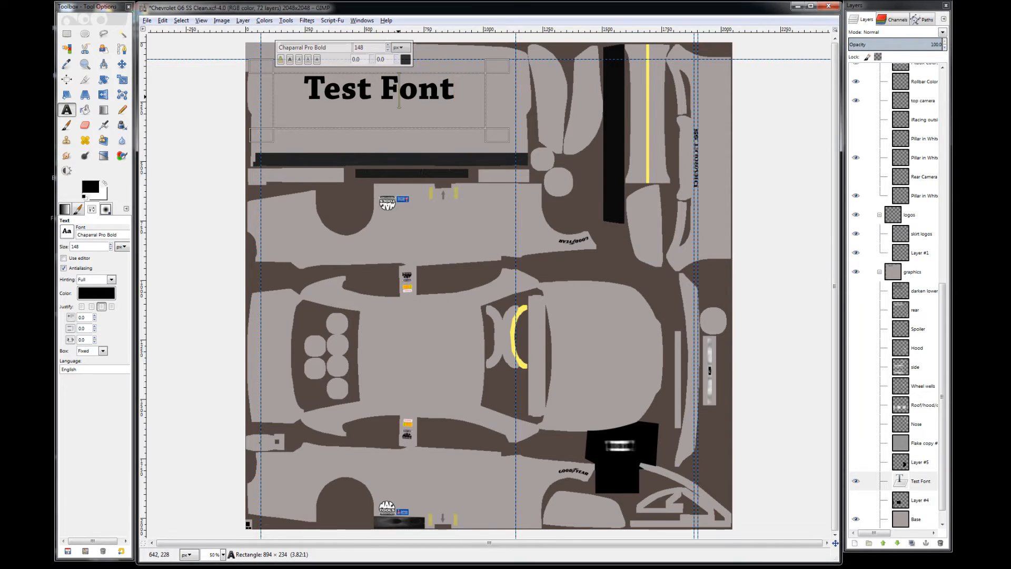
# - Try a kerning of -1.0 and a baseline shift of 26.0 on the word "Font", resetting both to 0.0
pyautogui.moveTo(379, 102); pyautogui.dragTo(402, 105)
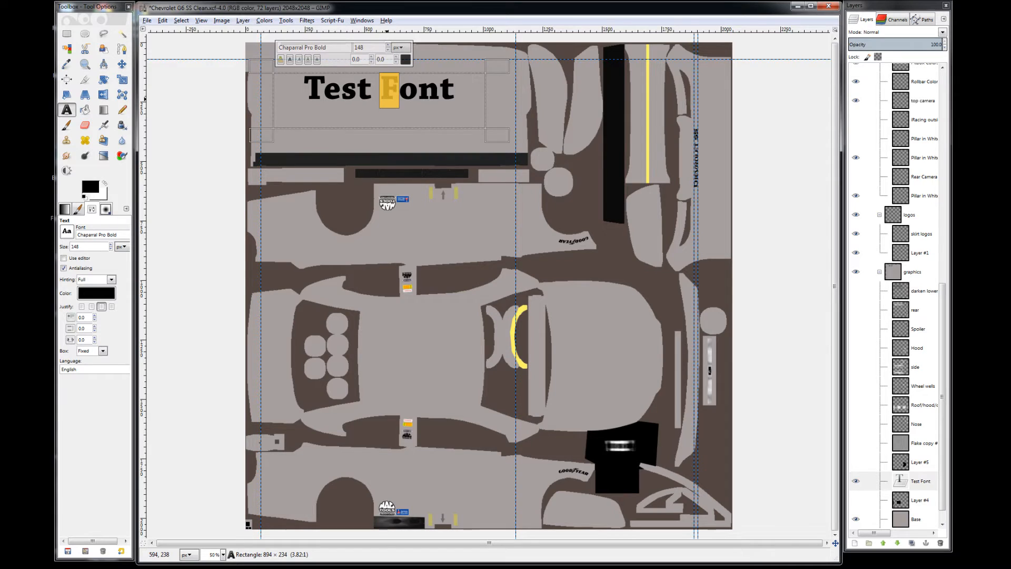
pyautogui.moveTo(388, 98); pyautogui.dragTo(461, 100)
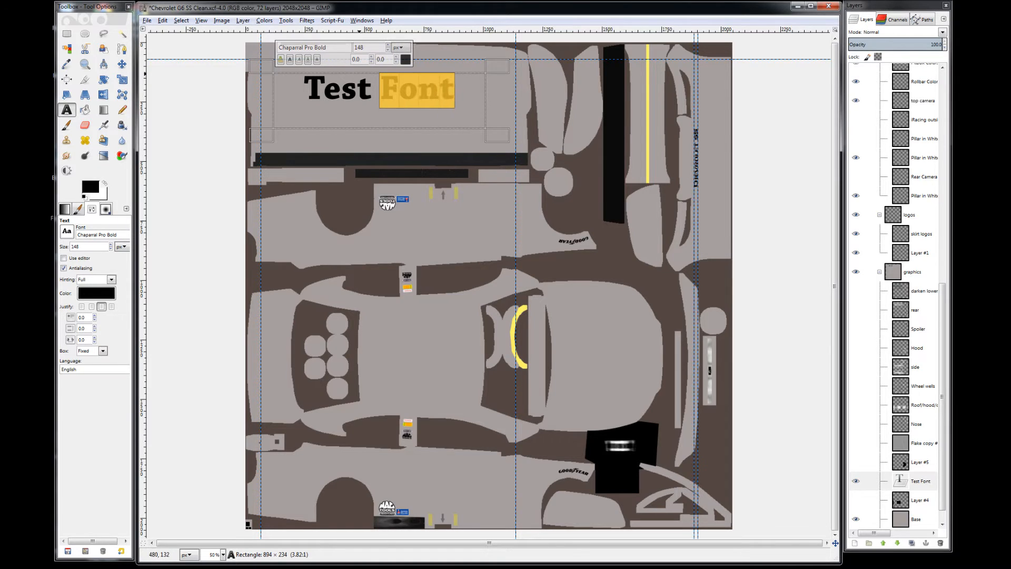
pyautogui.click(397, 62)
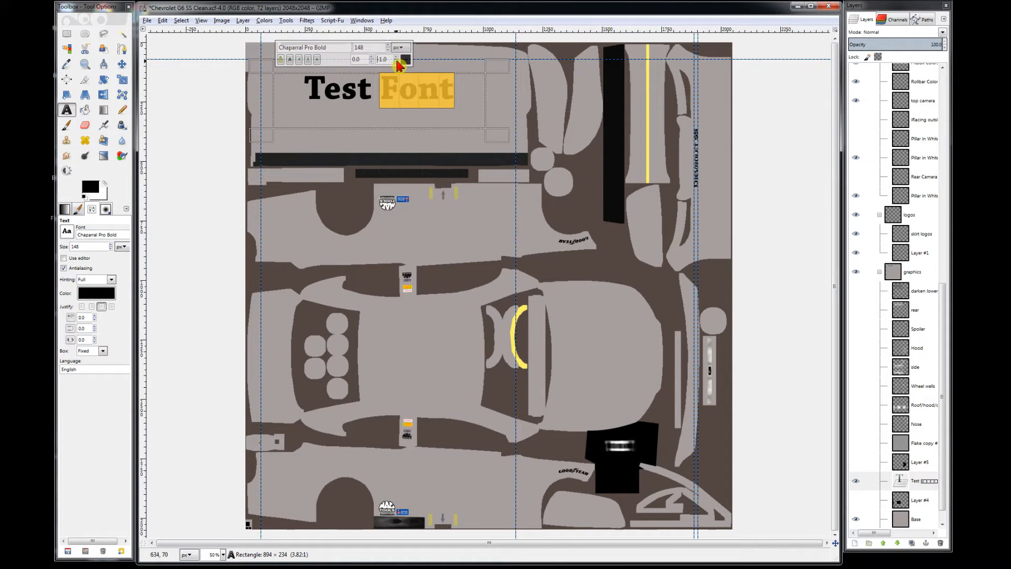
pyautogui.click(397, 57)
pyautogui.click(371, 57)
pyautogui.click(371, 57)
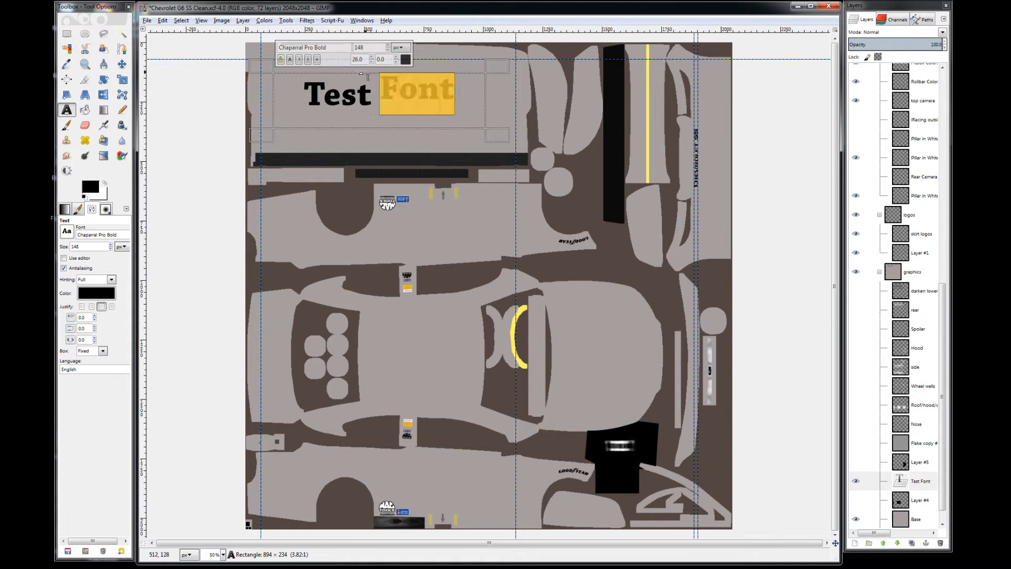
pyautogui.write('0')
pyautogui.press('Tab')
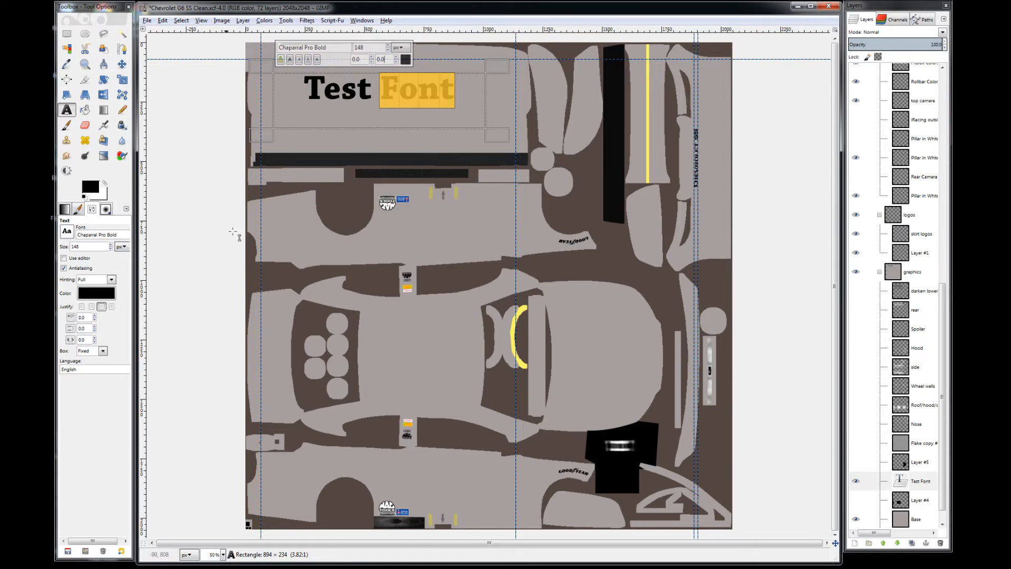
# - Try italic style on the whole "Test Font" text and remove it again
pyautogui.moveTo(461, 93); pyautogui.dragTo(301, 97)
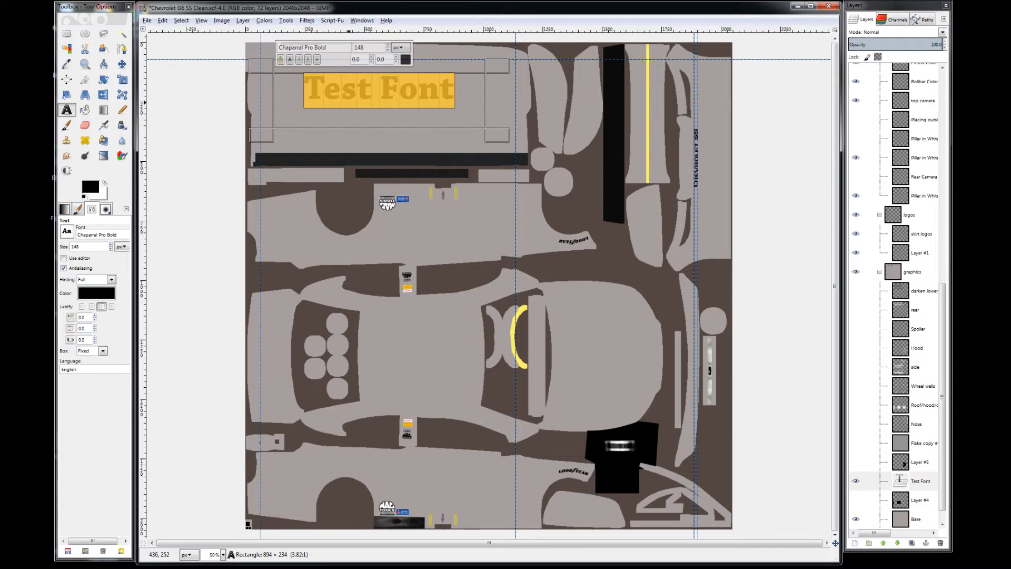
pyautogui.click(298, 60)
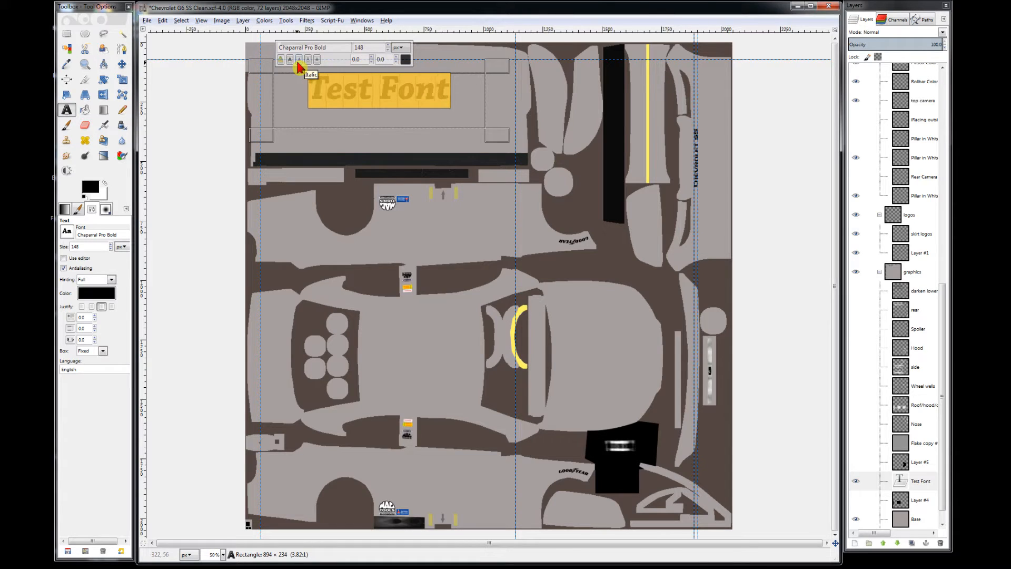
pyautogui.click(308, 96)
pyautogui.moveTo(309, 91); pyautogui.dragTo(453, 88)
pyautogui.click(299, 60)
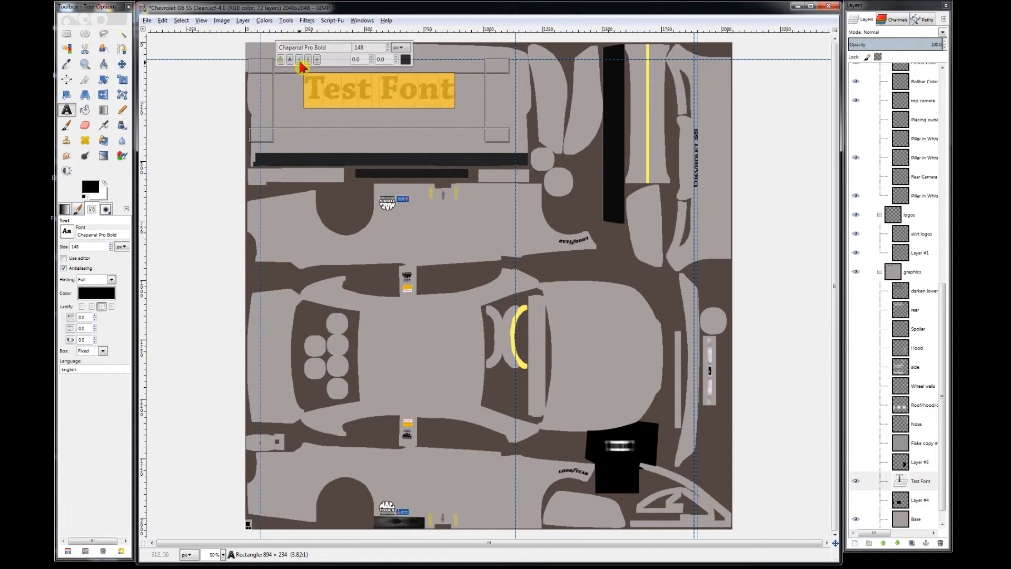
pyautogui.click(455, 90)
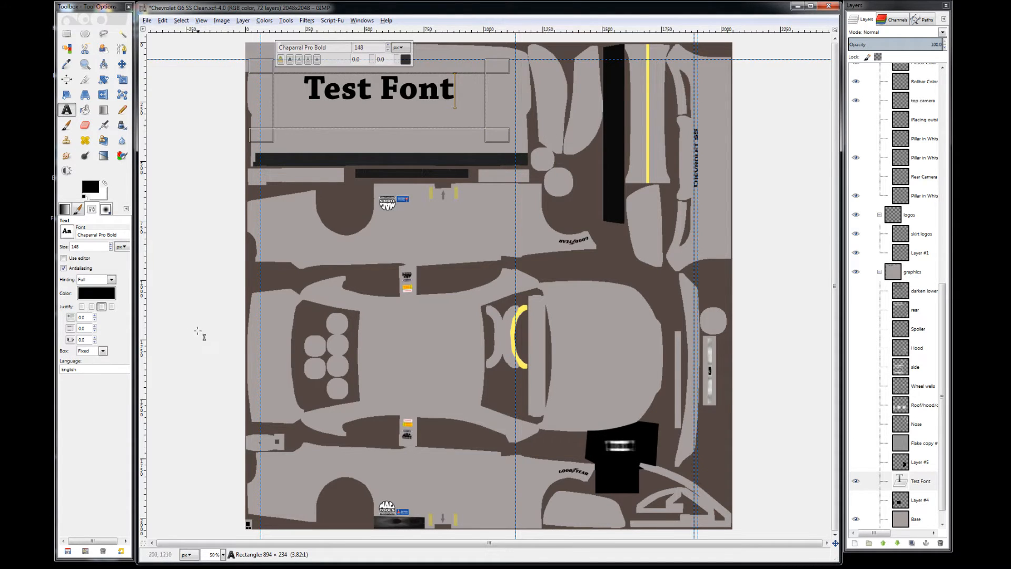
# - Set the text box to Dynamic, and try Medium hinting before returning it to Full
pyautogui.click(102, 352)
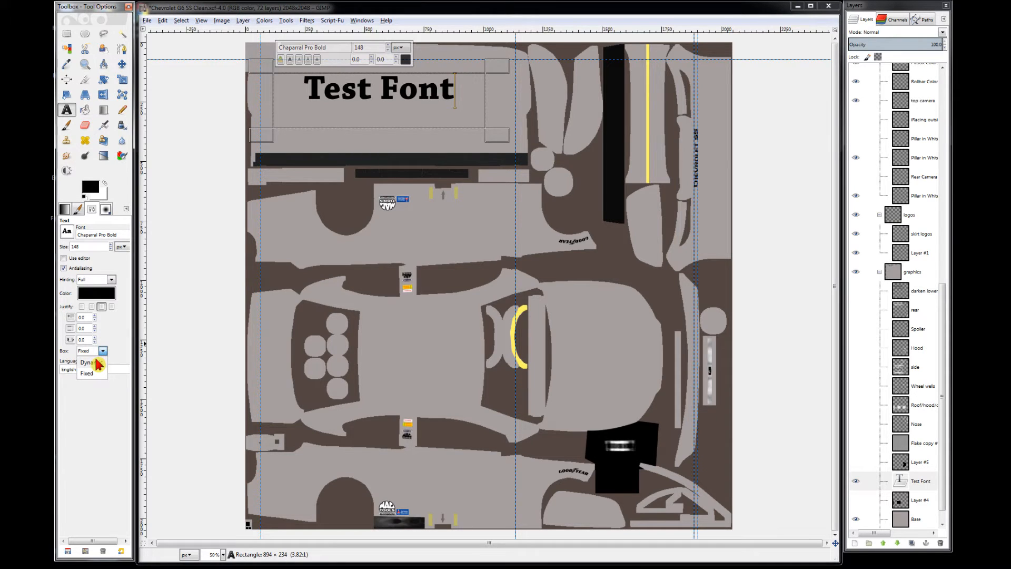
pyautogui.click(88, 362)
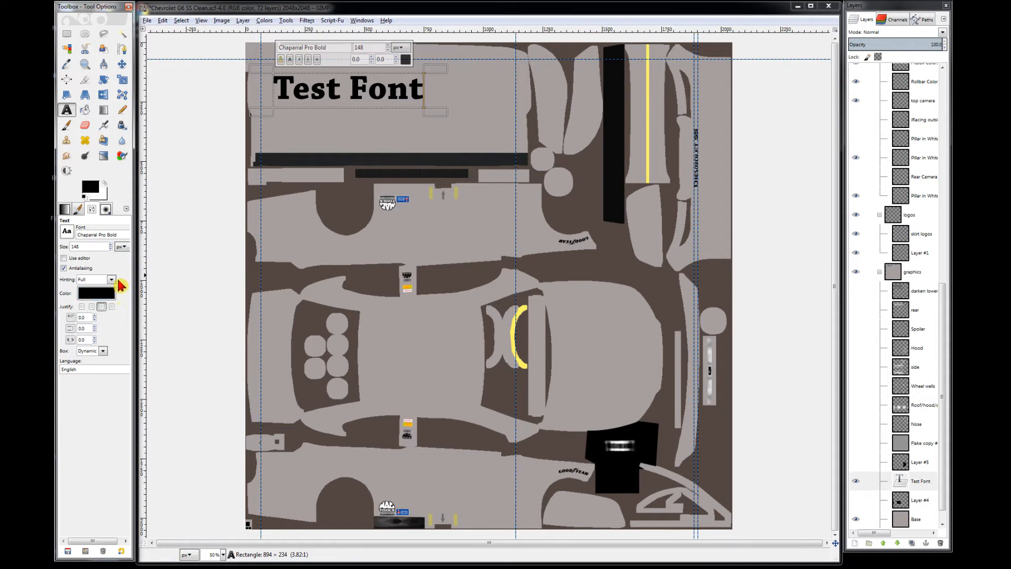
pyautogui.click(83, 281)
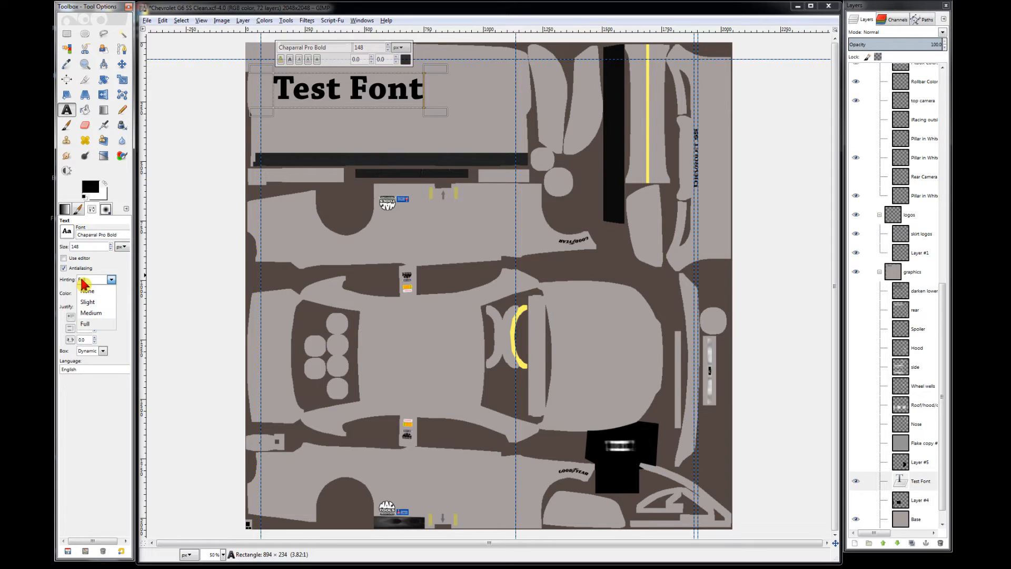
pyautogui.click(90, 312)
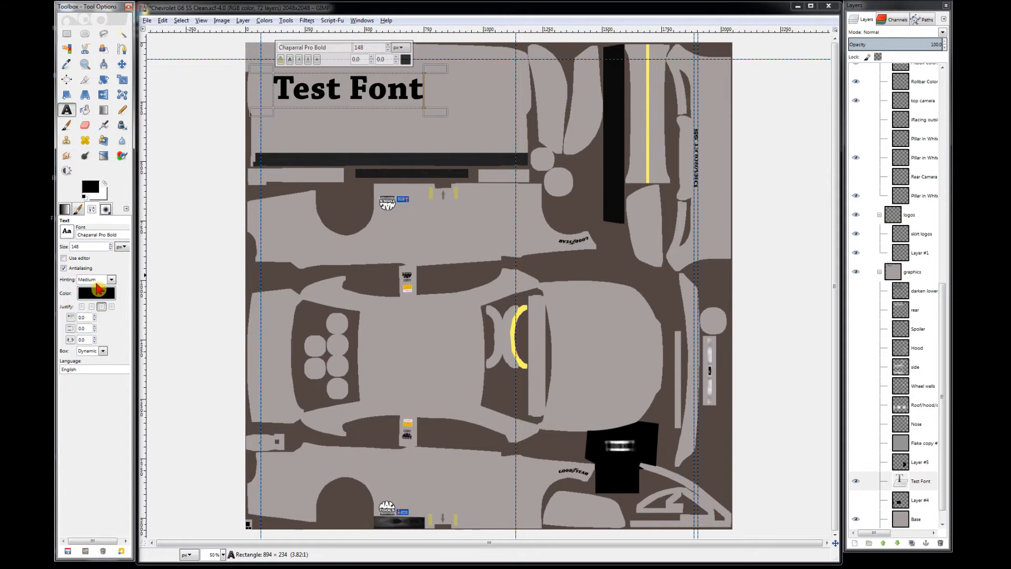
pyautogui.click(99, 285)
pyautogui.click(100, 324)
# - Leave text editing with the Move tool and select the Test Font layer
pyautogui.click(121, 64)
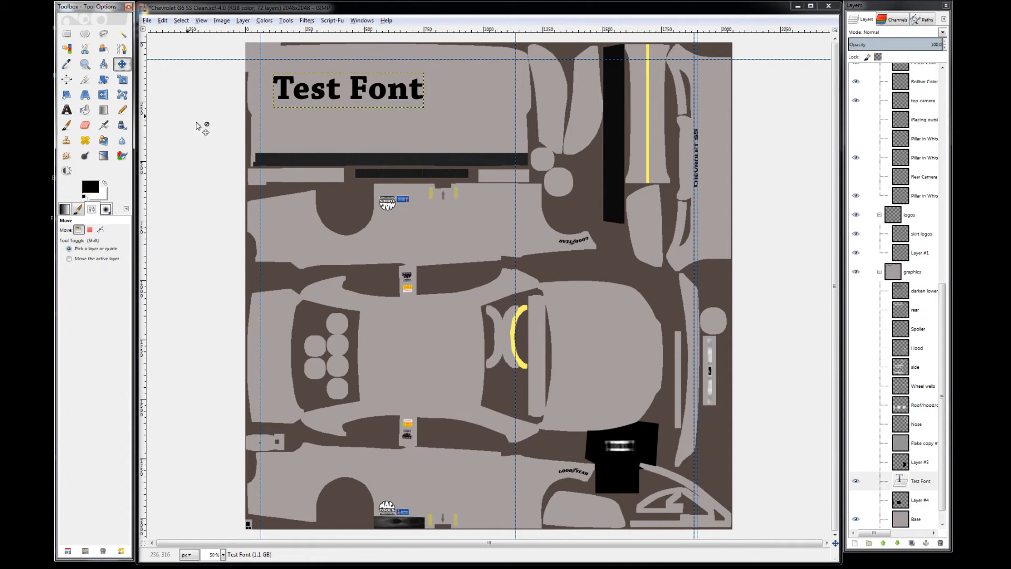
pyautogui.click(920, 462)
pyautogui.click(917, 485)
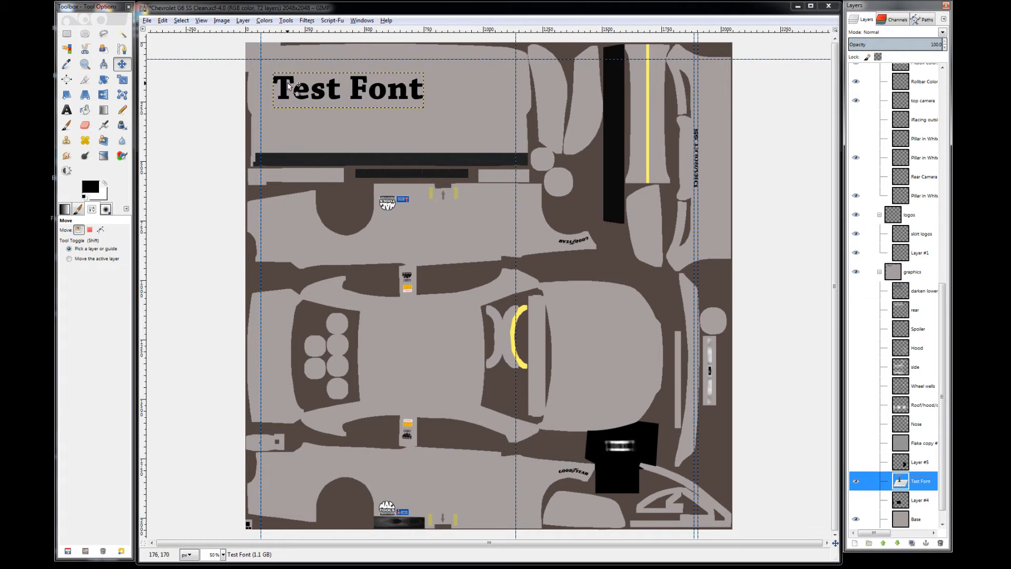
# - Reopen the Test Font layer's text for editing with the Text tool
pyautogui.click(67, 111)
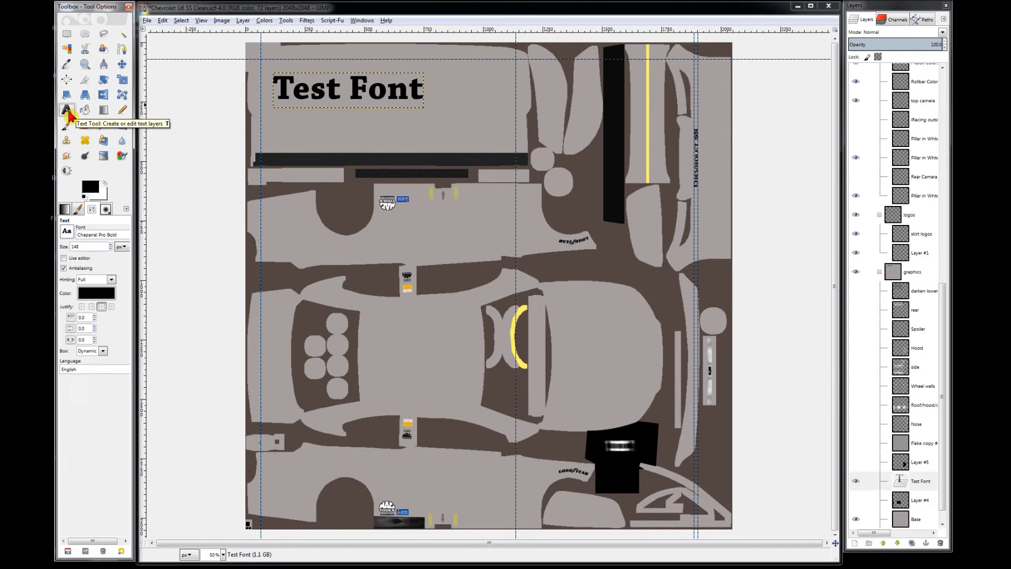
pyautogui.click(918, 483)
pyautogui.click(354, 89)
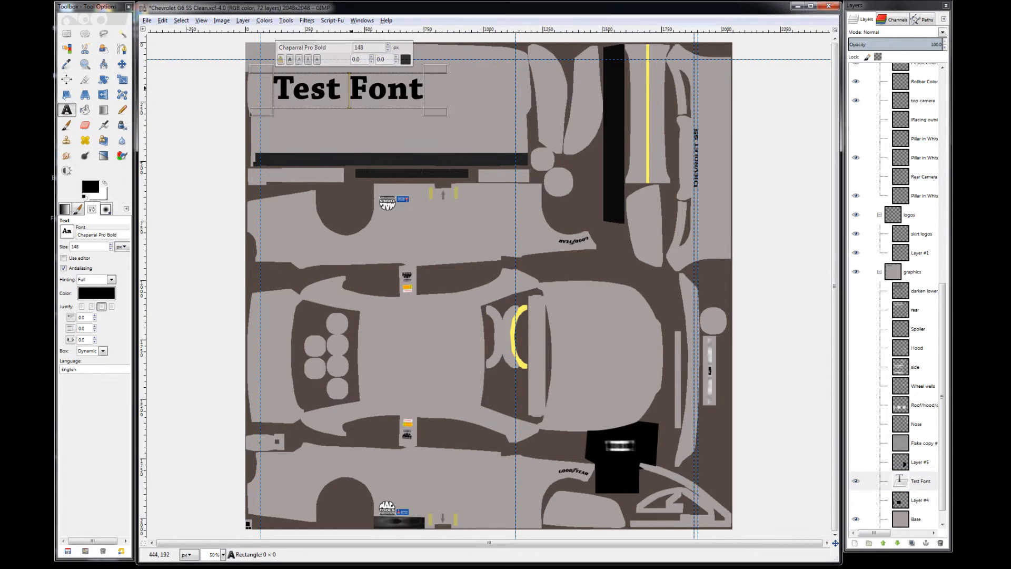
pyautogui.click(281, 86)
pyautogui.click(908, 482)
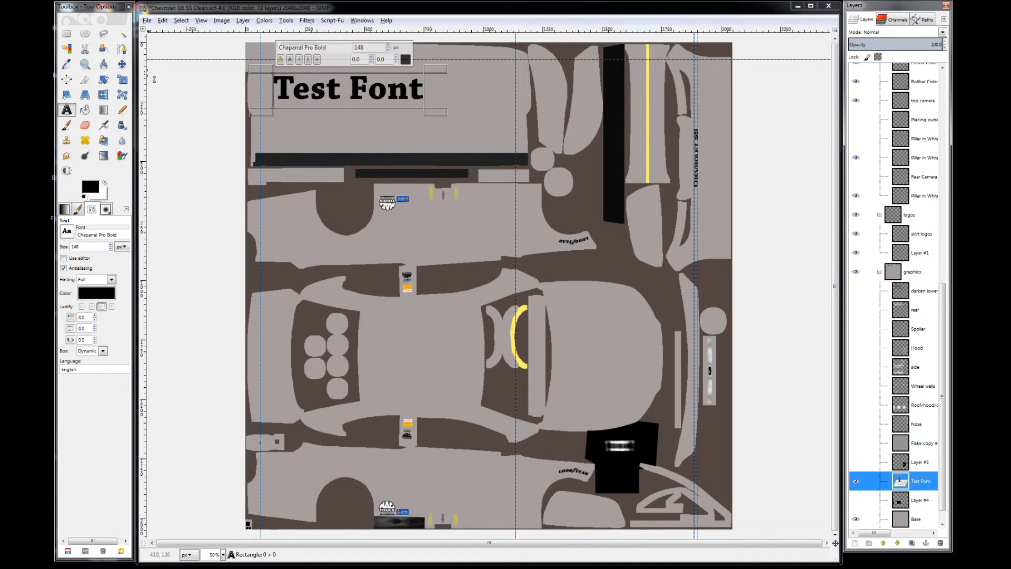
# - Try scaling the Test Font layer to 923 × 217 px with the aspect ratio kept, undo the scaling and reselect the layer
pyautogui.click(122, 79)
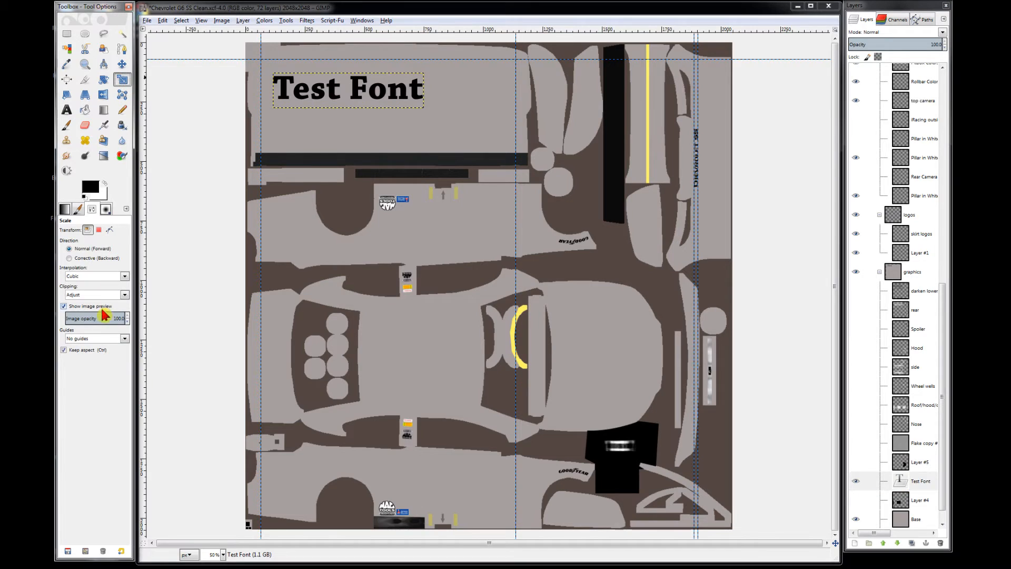
pyautogui.click(100, 339)
pyautogui.click(100, 345)
pyautogui.click(347, 97)
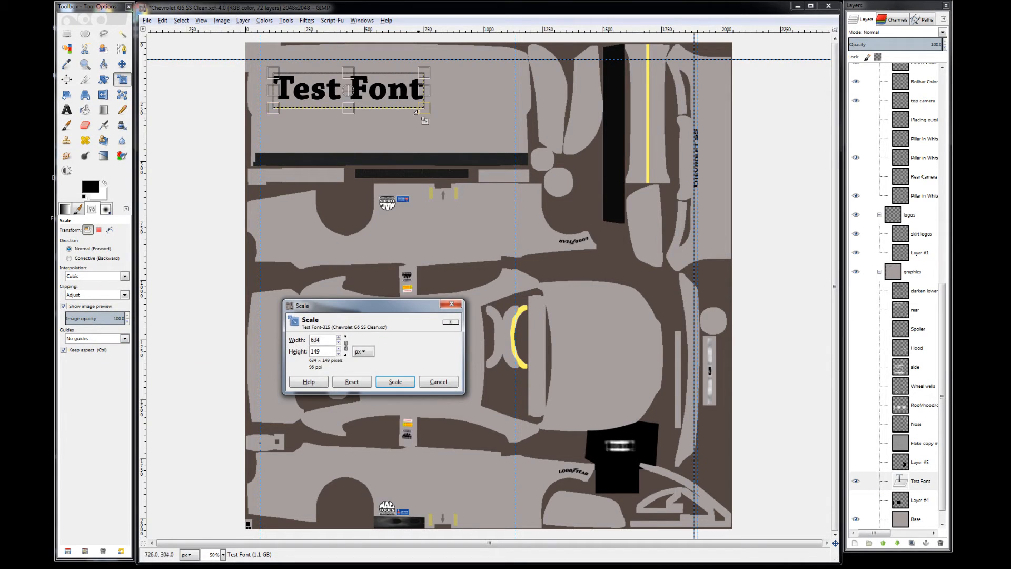
pyautogui.moveTo(427, 117)
pyautogui.mouseDown()
pyautogui.moveTo(458, 132)
pyautogui.moveTo(443, 123)
pyautogui.mouseUp()
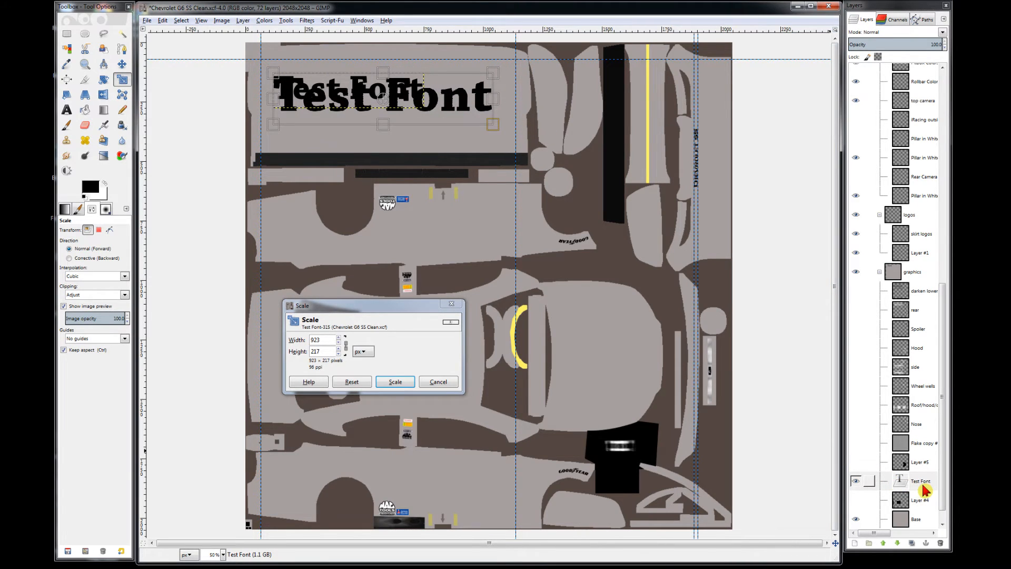
pyautogui.click(396, 383)
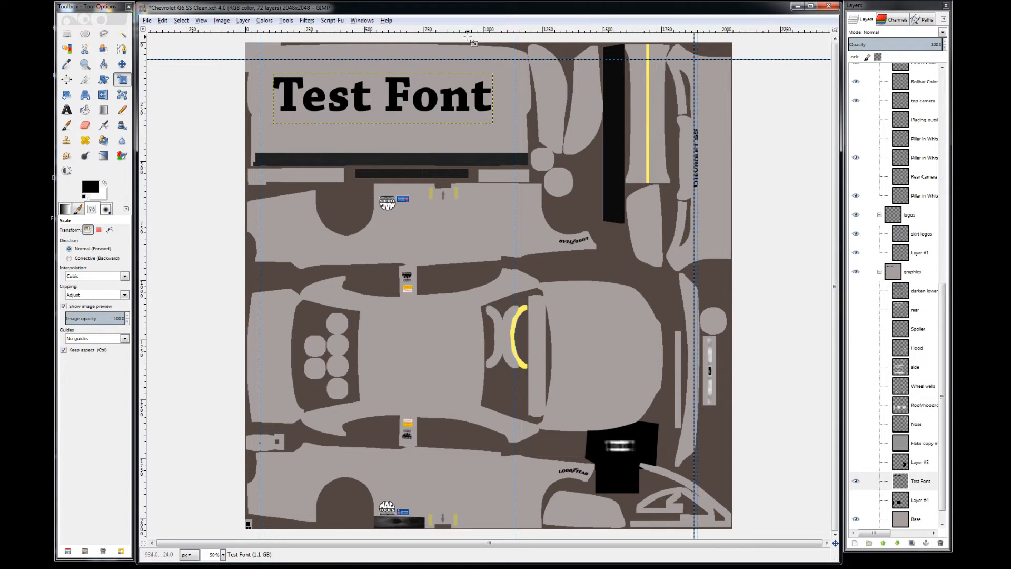
pyautogui.hotkey('ctrl', 'z')
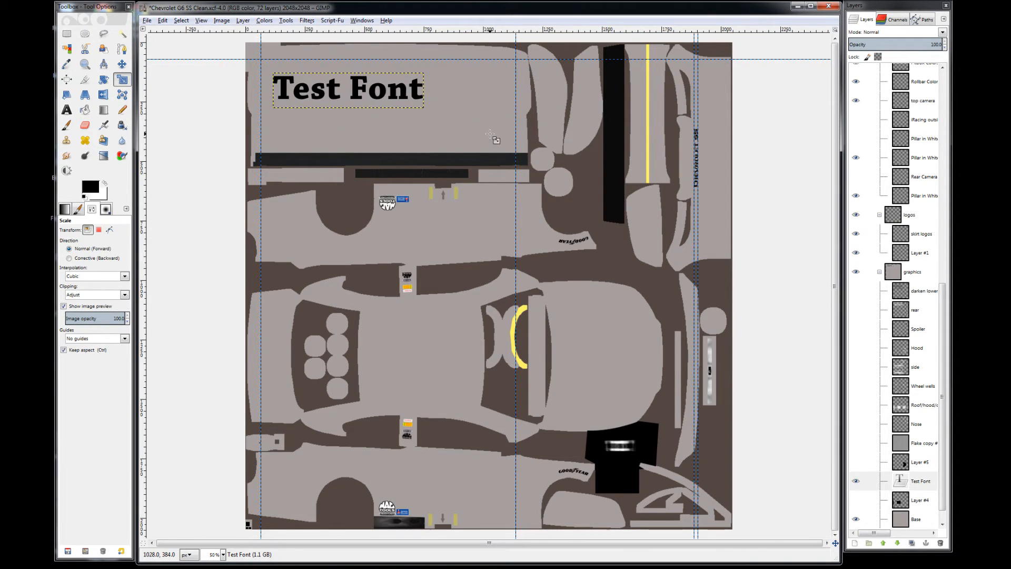
pyautogui.click(929, 486)
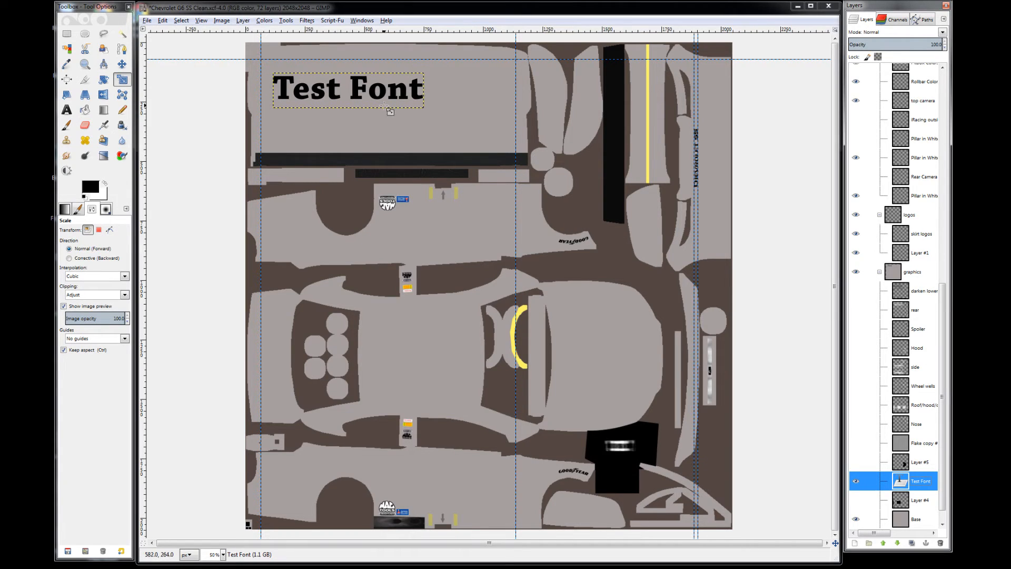
# - Look through the Paths, Channels and Layers dialogs, ending on the list of paths
pyautogui.click(922, 20)
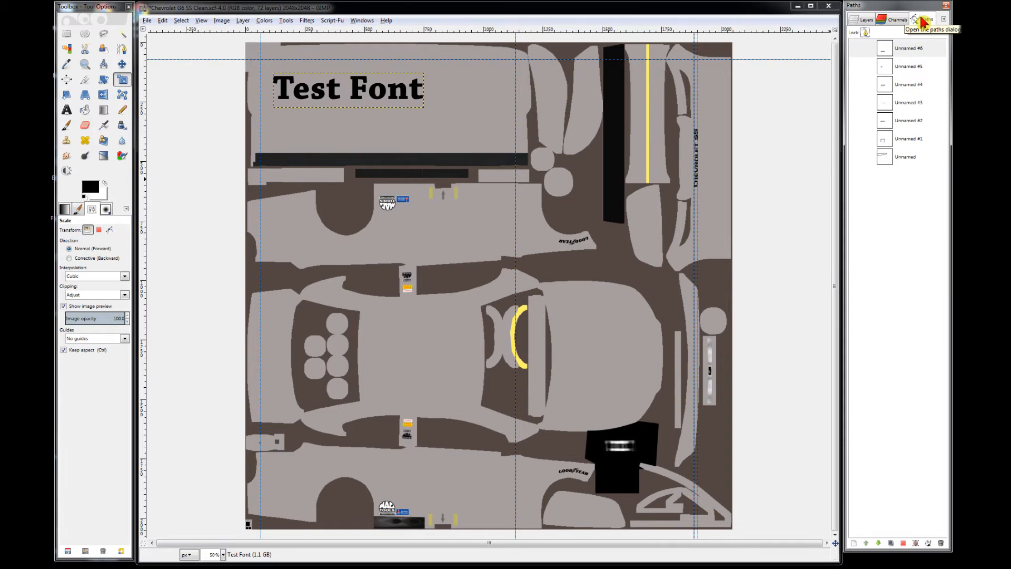
pyautogui.rightClick(921, 21)
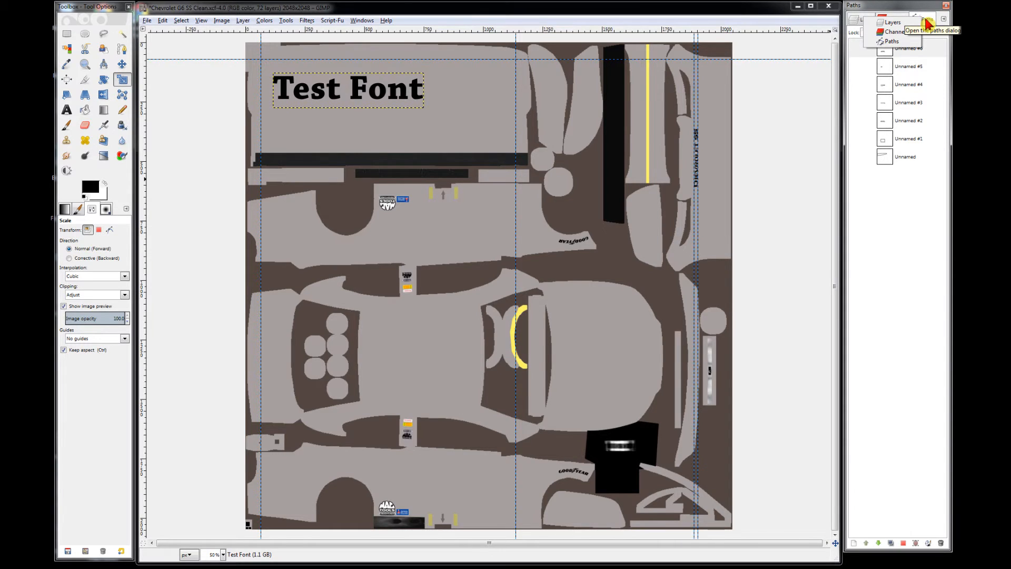
pyautogui.click(926, 24)
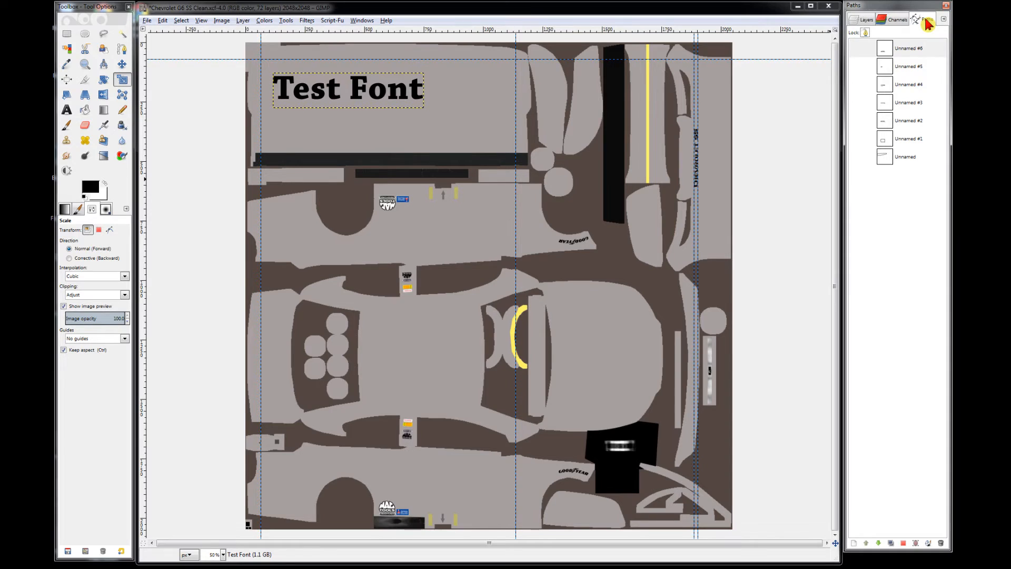
pyautogui.click(865, 19)
pyautogui.click(889, 23)
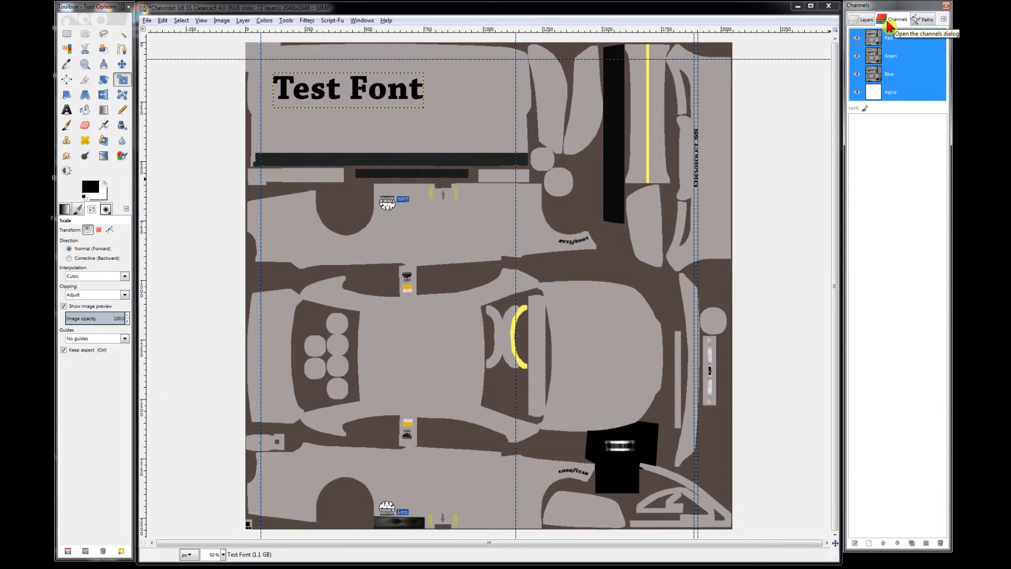
pyautogui.click(865, 19)
pyautogui.rightClick(925, 21)
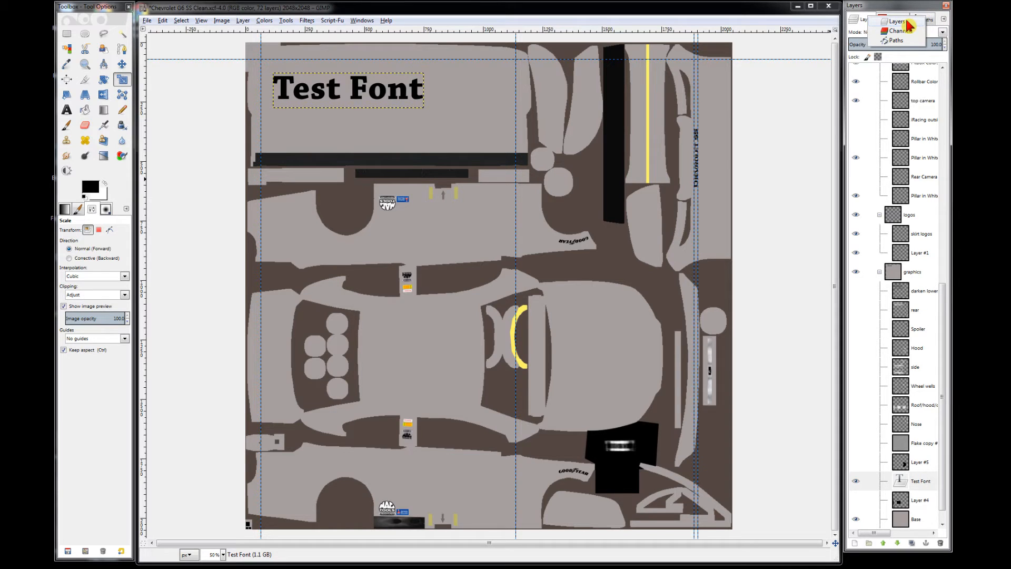
pyautogui.click(928, 22)
pyautogui.click(929, 23)
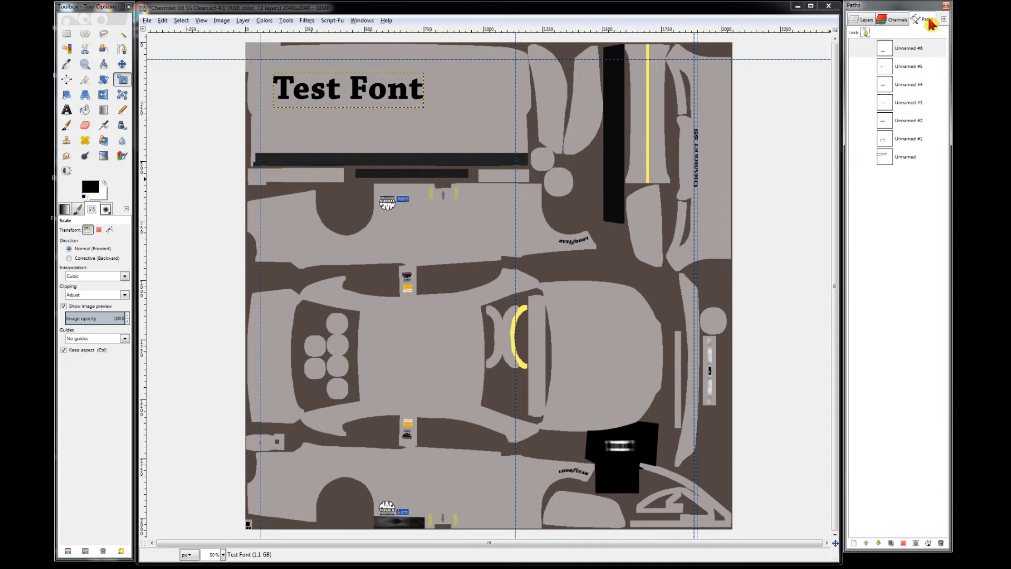
# - Detach the Paths dialog from the dock, close it, and return to the layer list
pyautogui.moveTo(927, 23); pyautogui.dragTo(916, 131)
pyautogui.moveTo(920, 22); pyautogui.dragTo(806, 138)
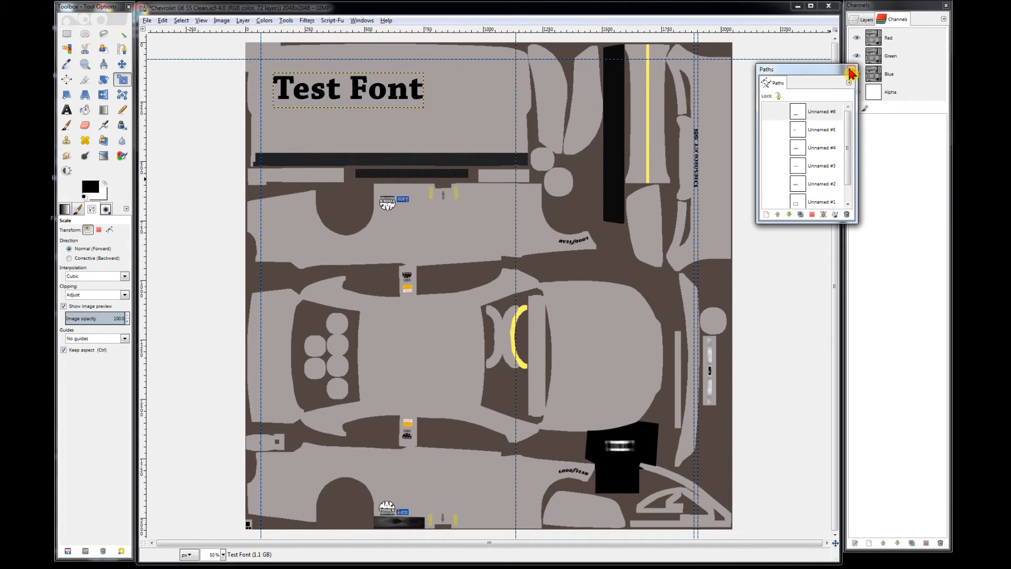
pyautogui.click(851, 70)
pyautogui.click(866, 20)
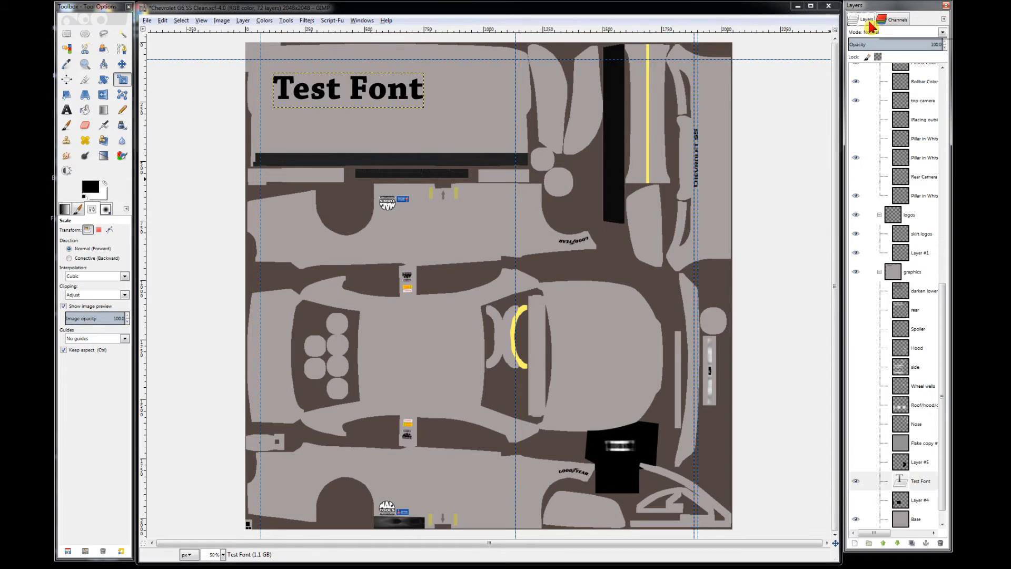
# - Add the Paths dialog to the dock alongside Layers and Channels
pyautogui.click(881, 21)
pyautogui.click(870, 22)
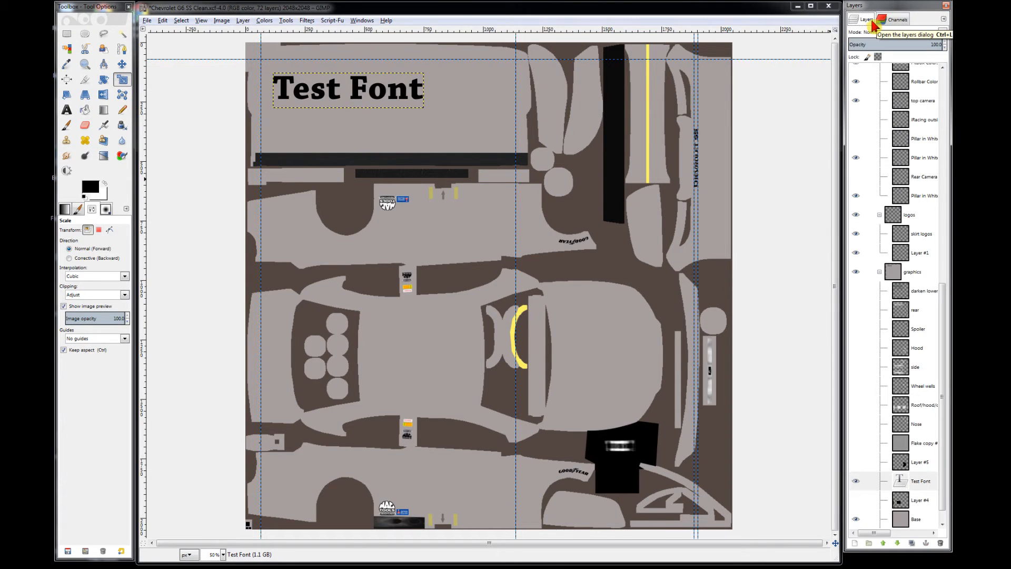
pyautogui.click(884, 21)
pyautogui.click(864, 21)
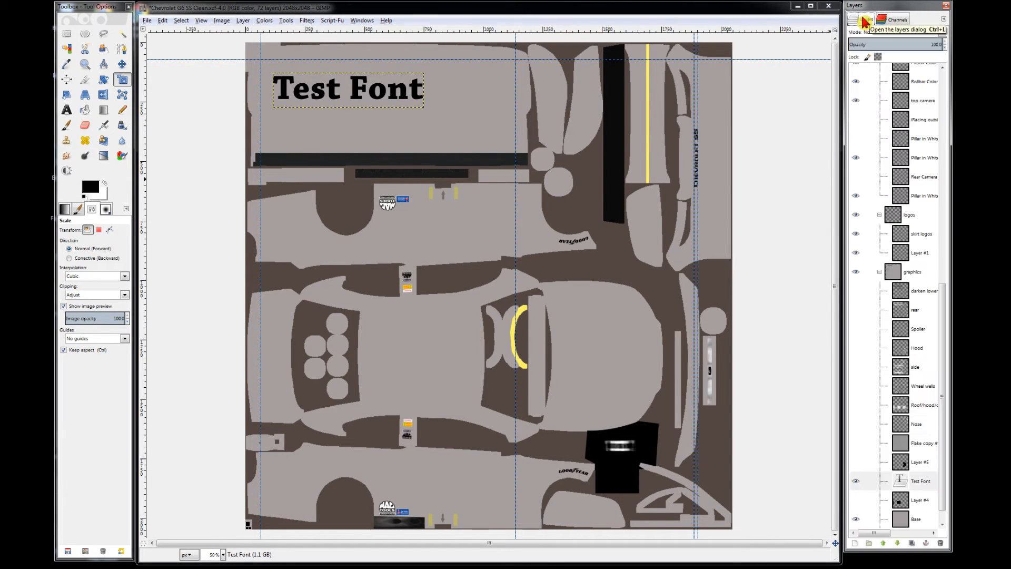
pyautogui.click(943, 19)
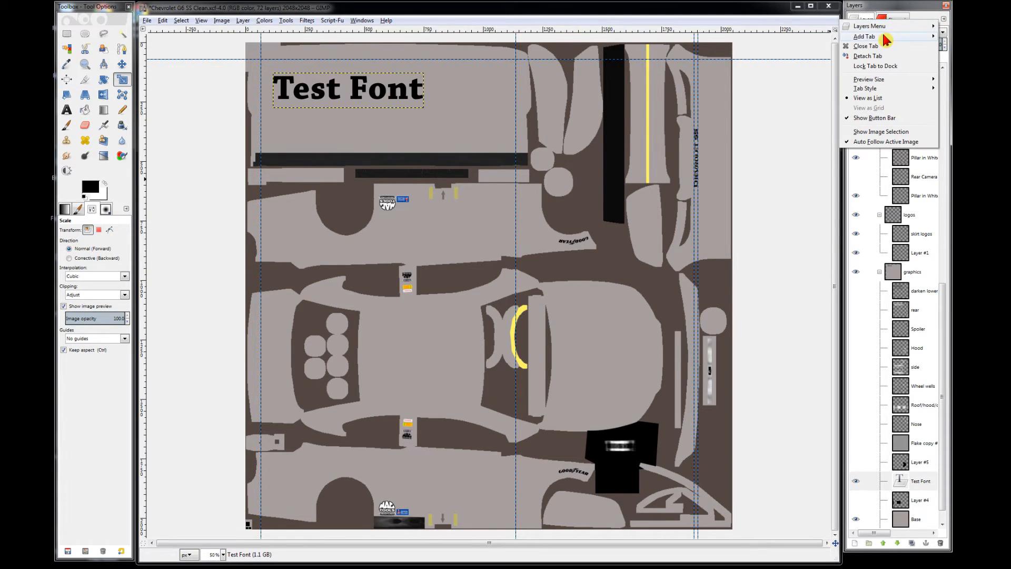
pyautogui.moveTo(887, 38)
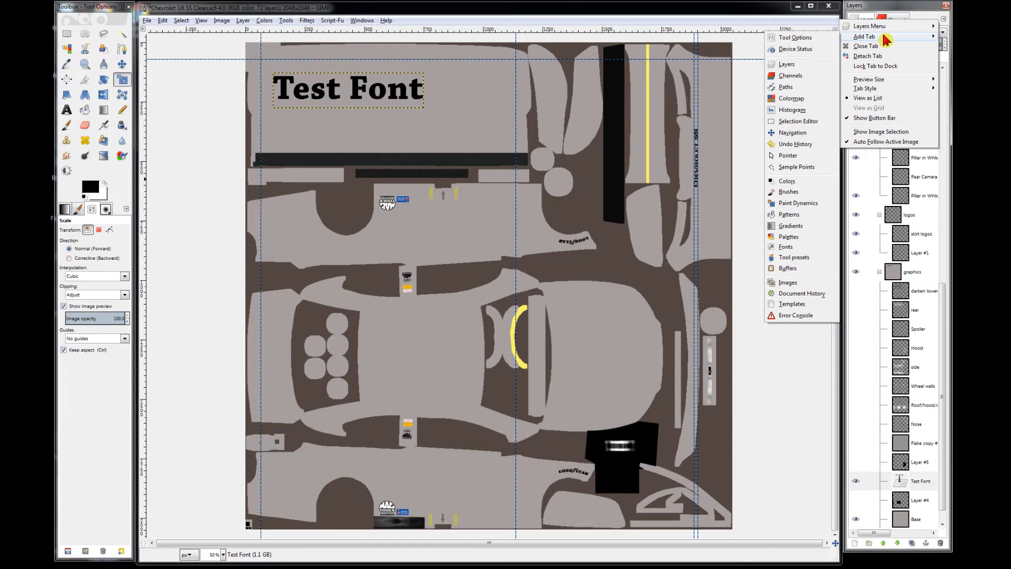
pyautogui.click(797, 89)
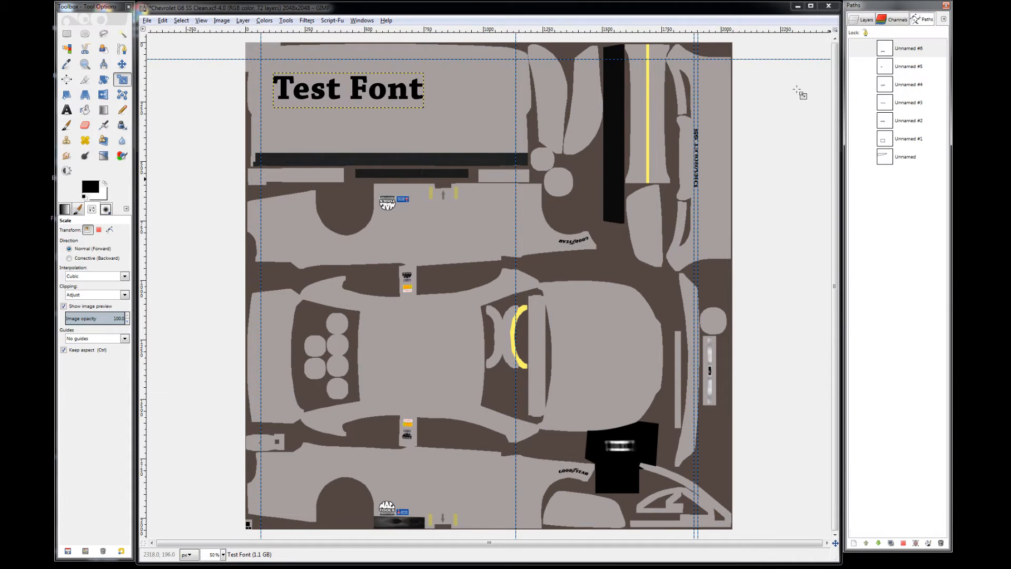
# - Delete all the existing paths, from Unnamed #6 down to Unnamed
pyautogui.rightClick(904, 53)
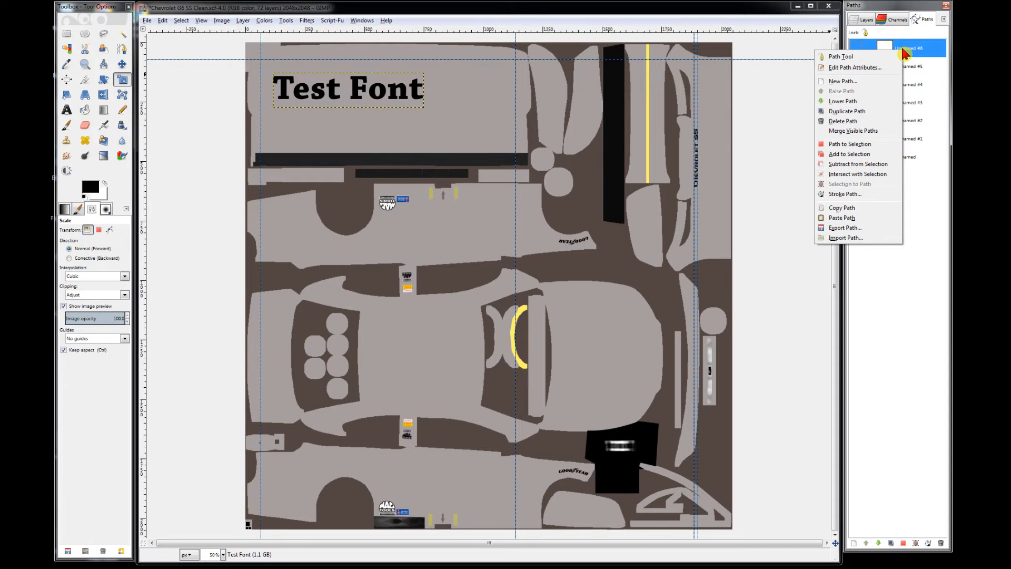
pyautogui.press('d')
pyautogui.rightClick(905, 53)
pyautogui.press('d')
pyautogui.rightClick(904, 53)
pyautogui.press('d')
pyautogui.rightClick(905, 52)
pyautogui.press('d')
pyautogui.rightClick(904, 53)
pyautogui.press('d')
pyautogui.rightClick(905, 53)
pyautogui.press('d')
pyautogui.rightClick(905, 52)
pyautogui.press('d')
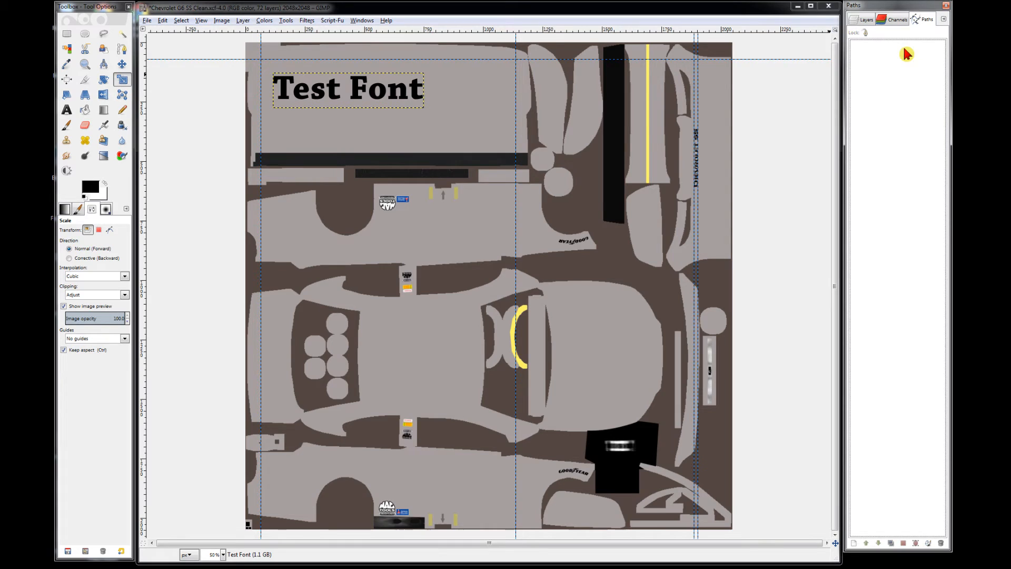
# - Create a transparent 2048 × 2048 px layer above Layer #4 and move it above the Test Font layer
pyautogui.click(863, 20)
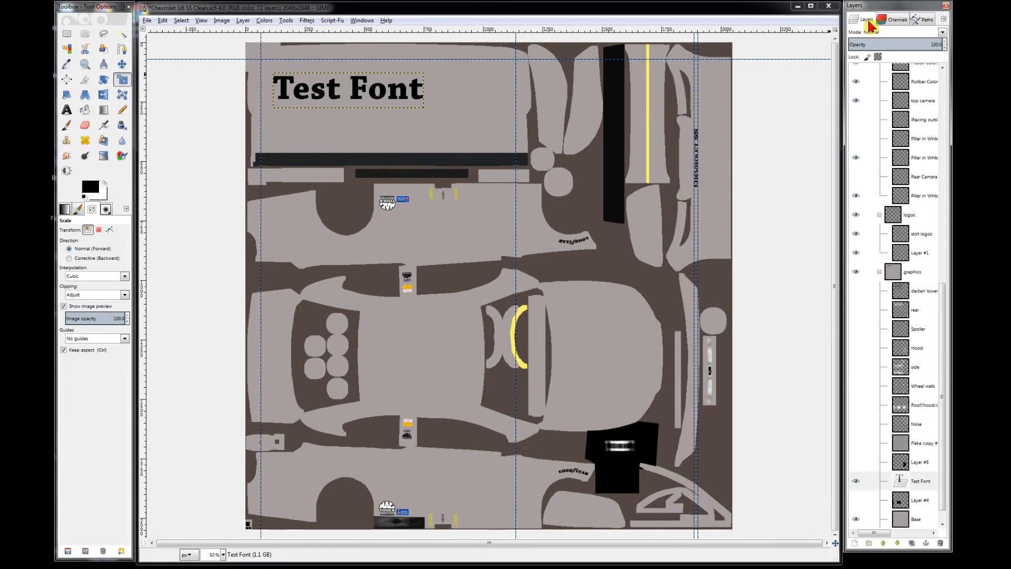
pyautogui.click(924, 482)
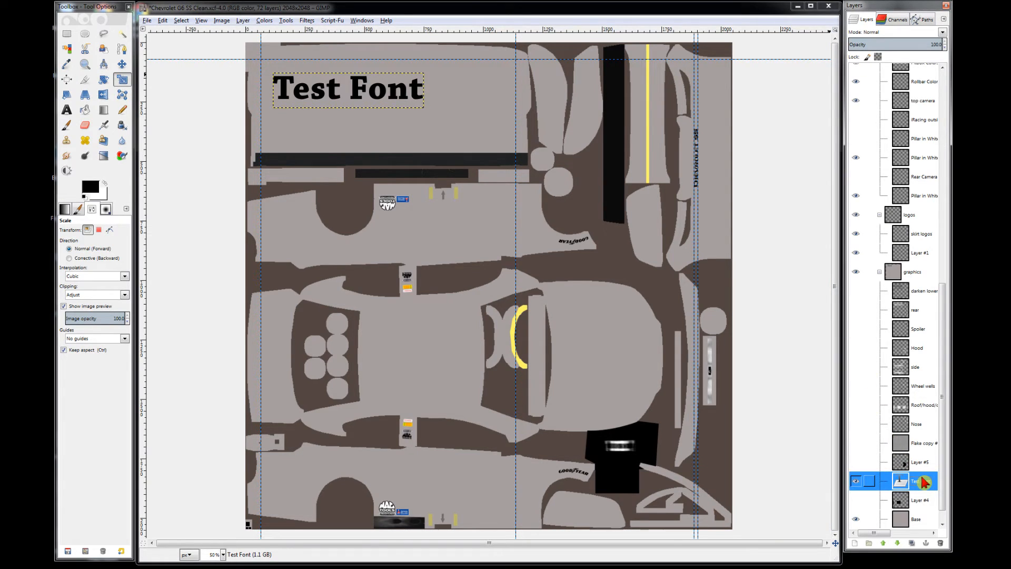
pyautogui.click(916, 508)
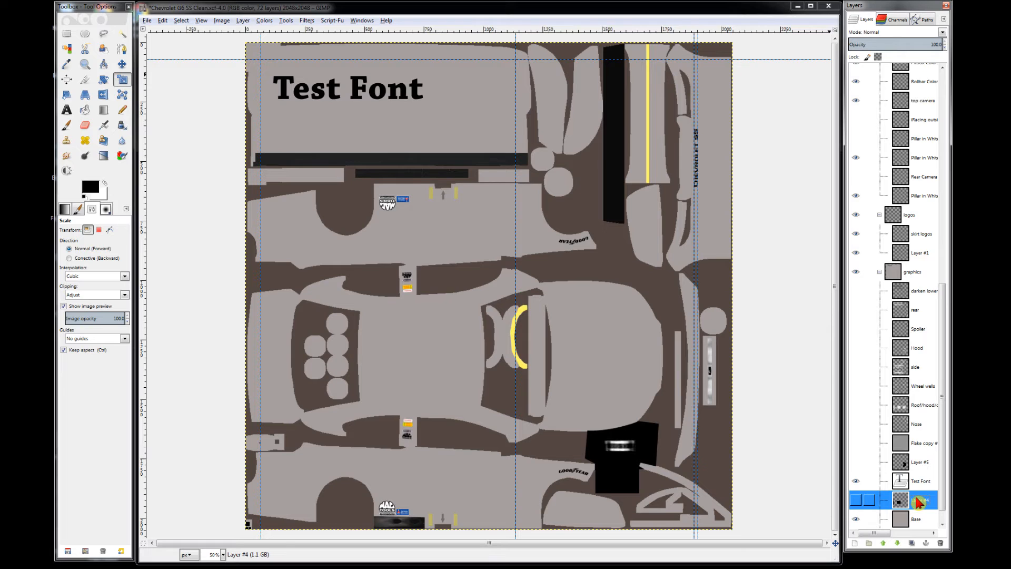
pyautogui.rightClick(916, 501)
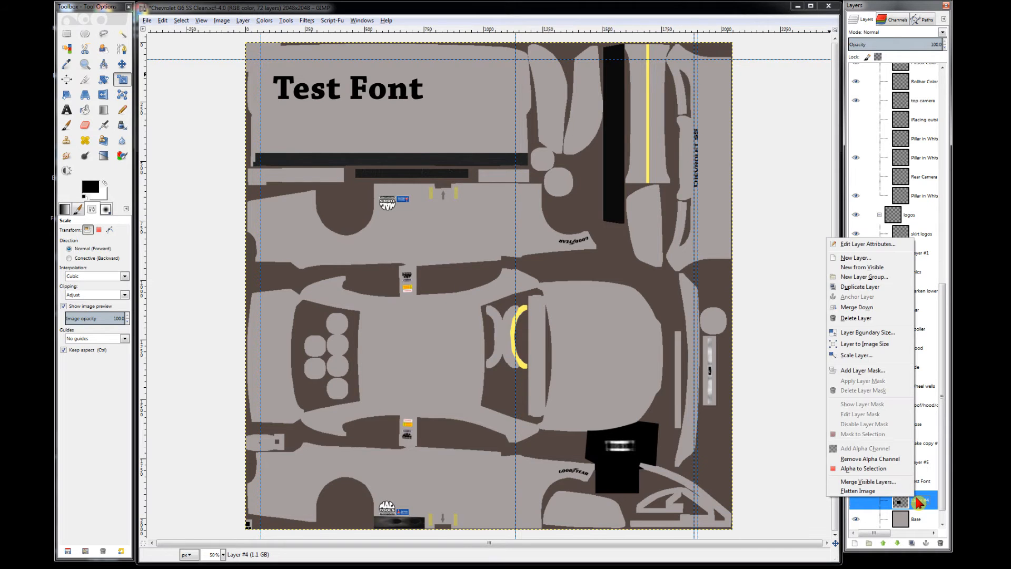
pyautogui.click(876, 258)
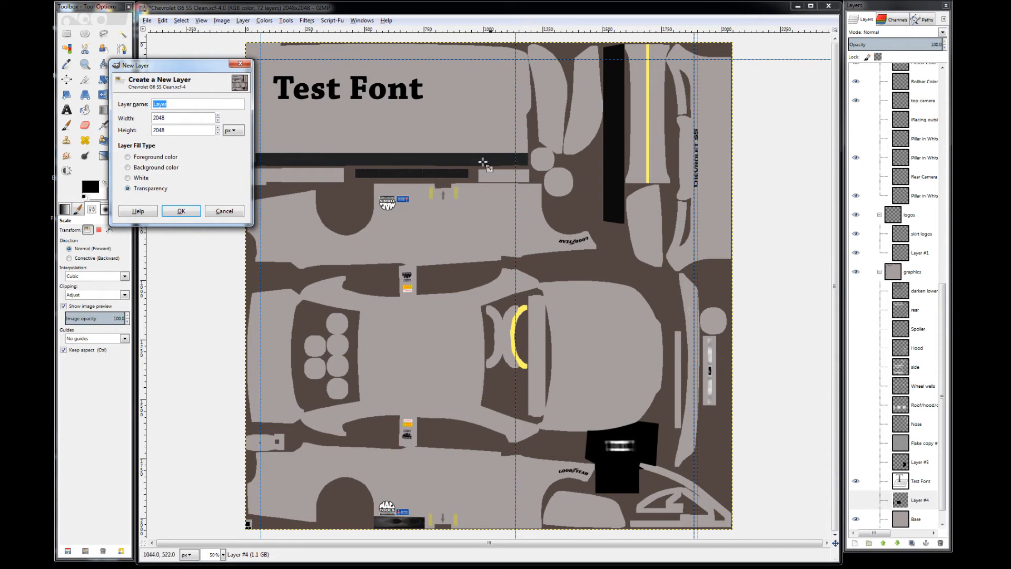
pyautogui.click(181, 211)
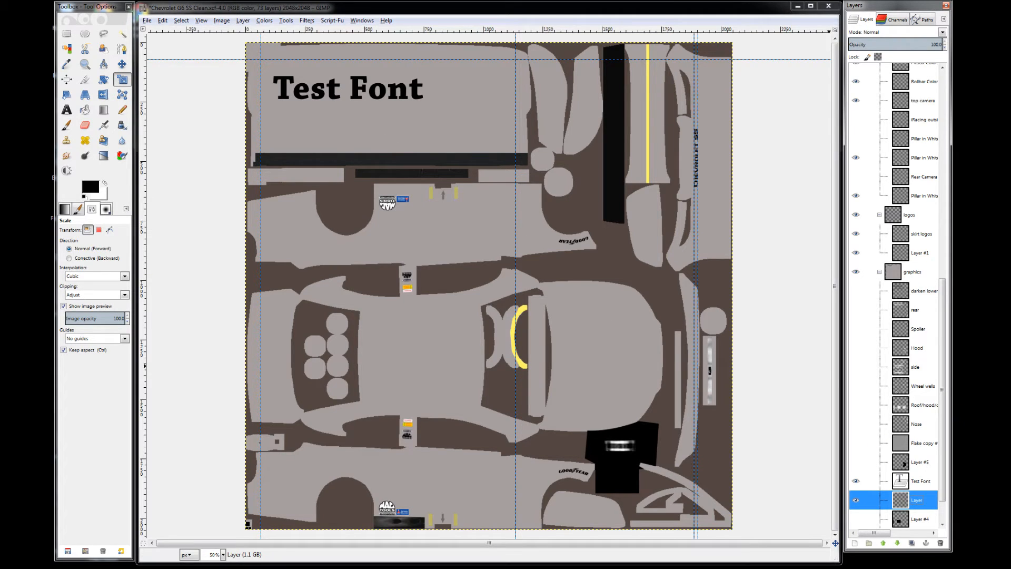
pyautogui.click(902, 505)
pyautogui.moveTo(901, 504); pyautogui.dragTo(916, 476)
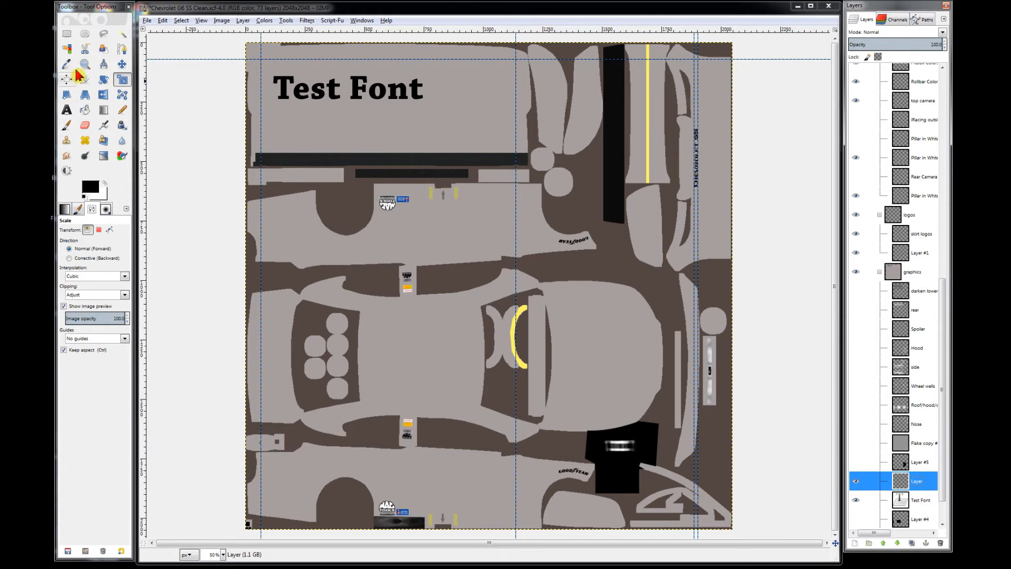
# - Draw a two-point path across the car's roof, bend it into an arc towards the yellow stripe, and turn on its visibility
pyautogui.click(122, 50)
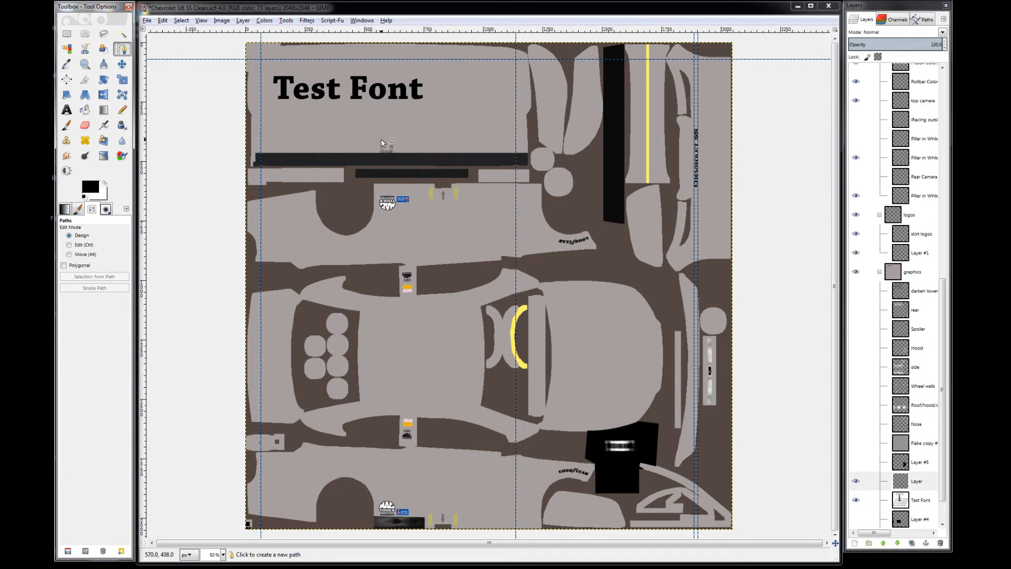
pyautogui.click(368, 315)
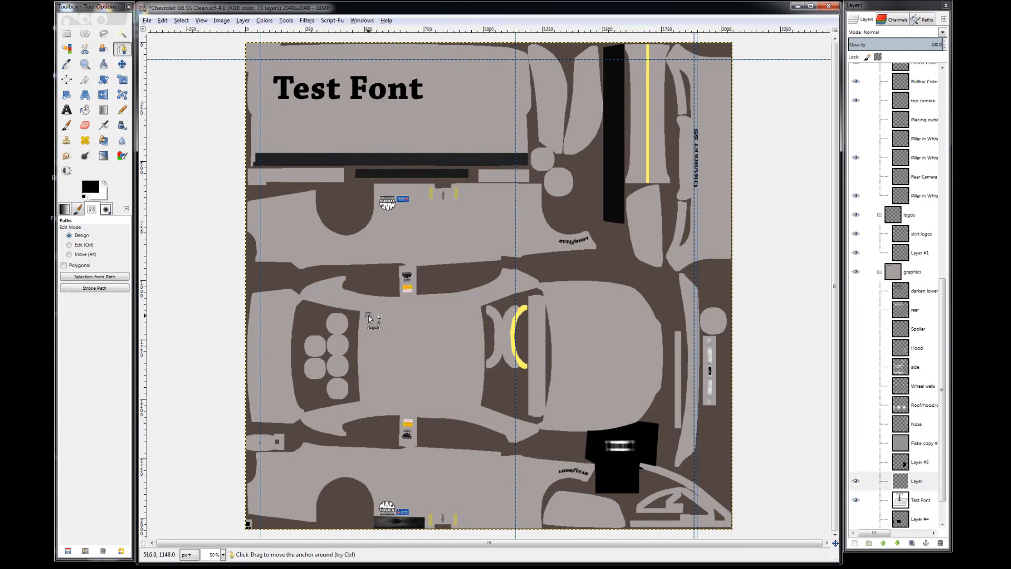
pyautogui.click(365, 398)
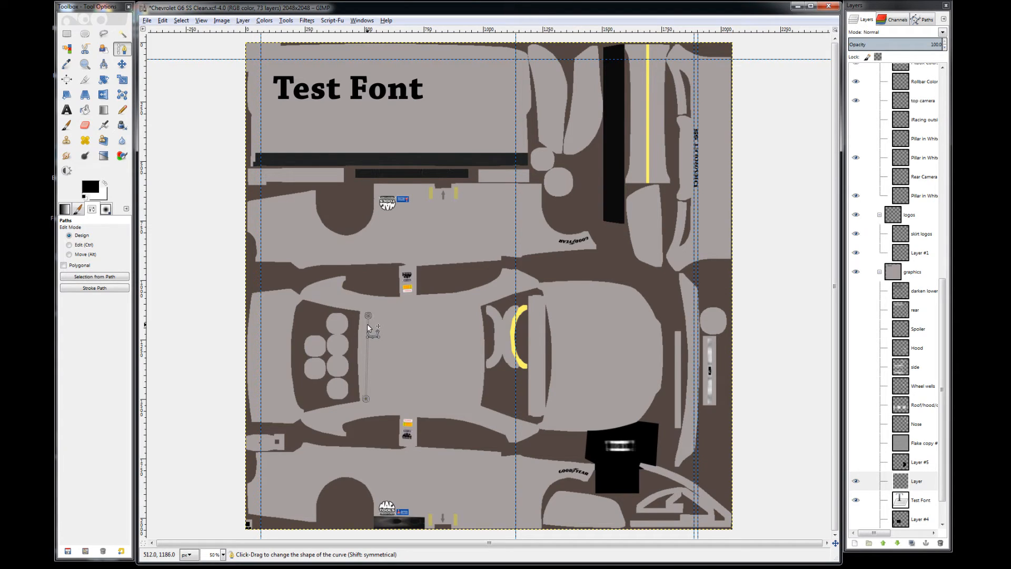
pyautogui.moveTo(367, 327); pyautogui.dragTo(421, 344)
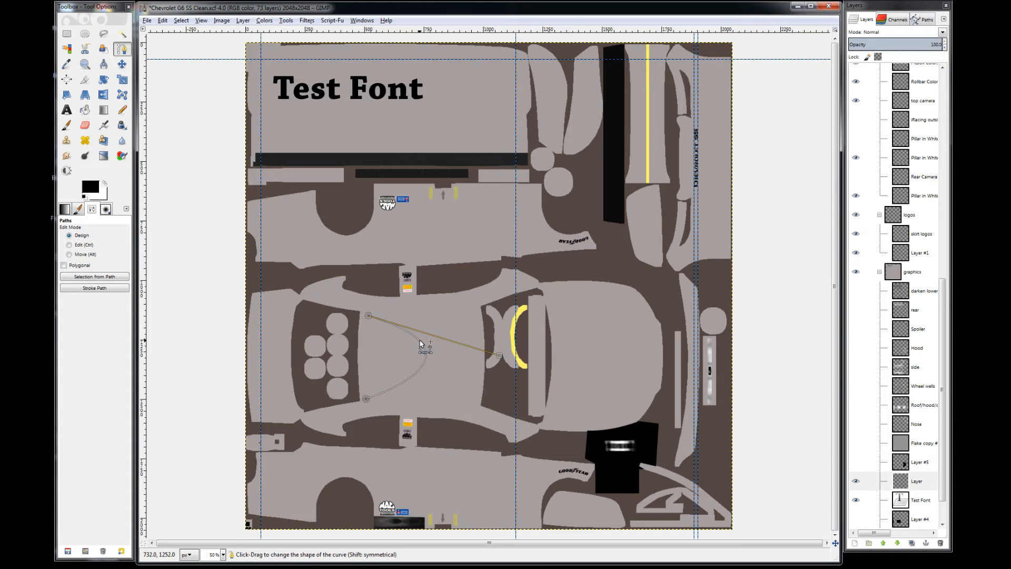
pyautogui.click(928, 19)
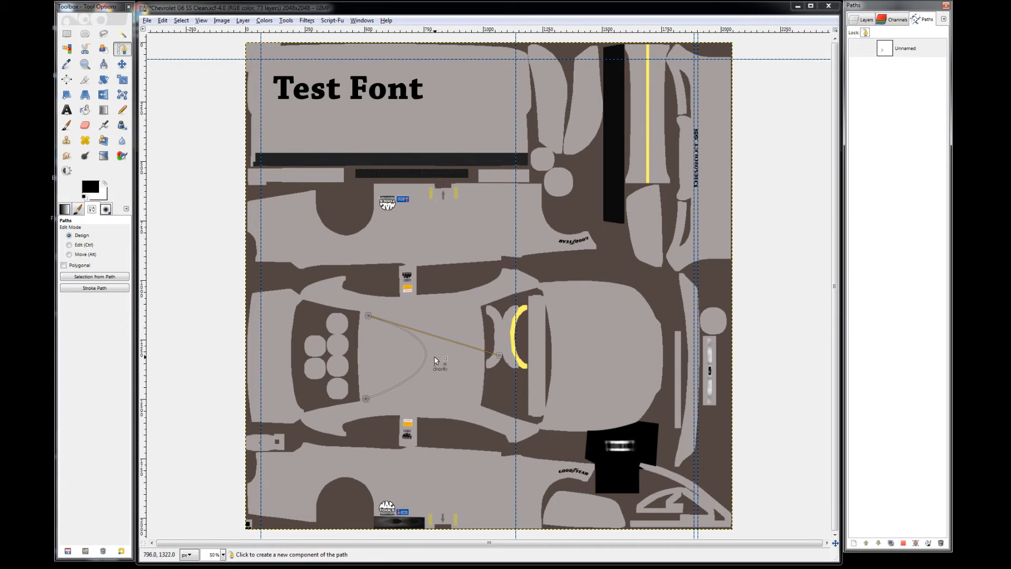
pyautogui.click(853, 51)
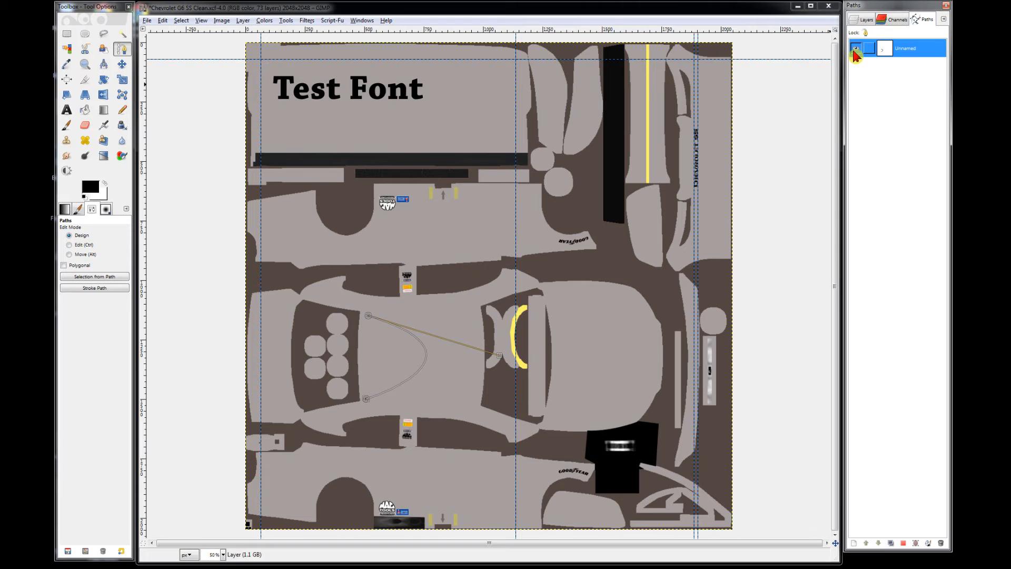
# - Select the curved roof path and run the Test Font layer's text along it with Text along Path
pyautogui.click(865, 20)
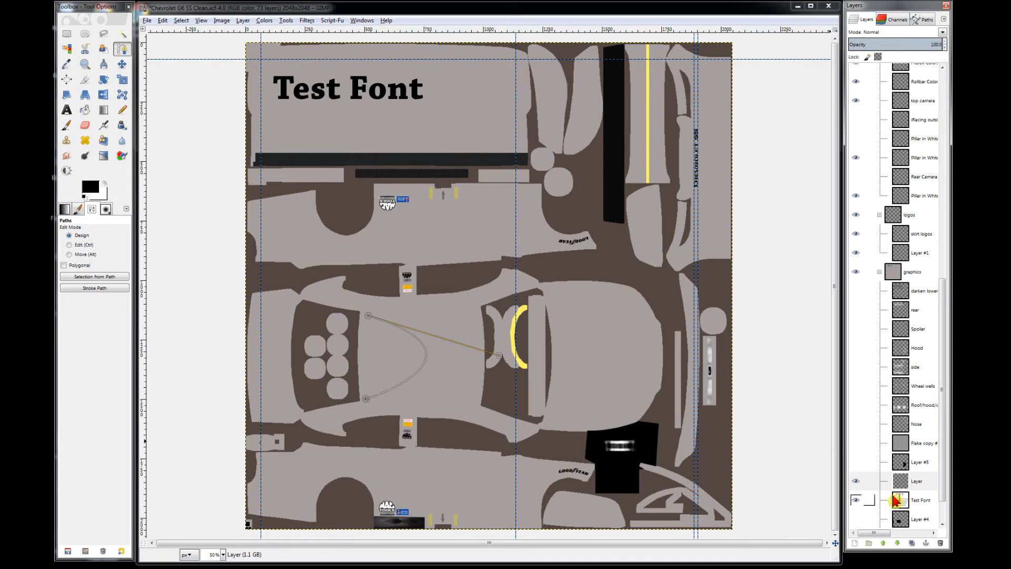
pyautogui.click(919, 504)
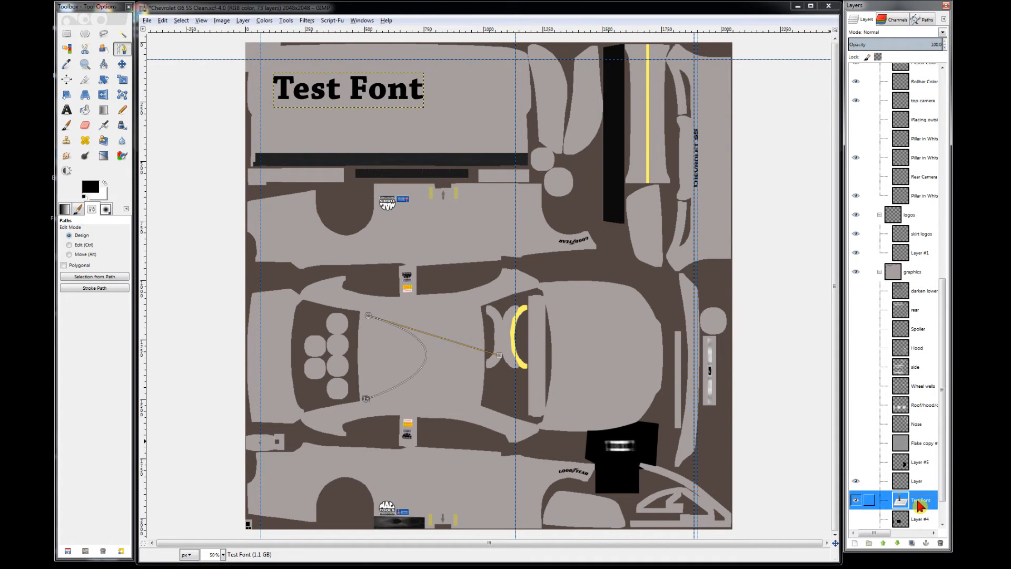
pyautogui.rightClick(918, 506)
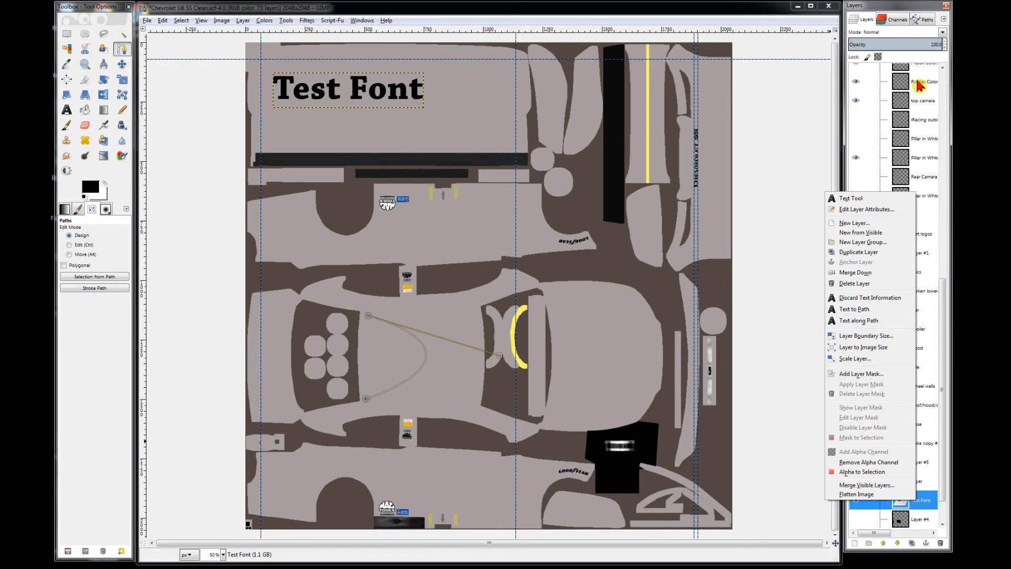
pyautogui.click(924, 23)
pyautogui.click(925, 24)
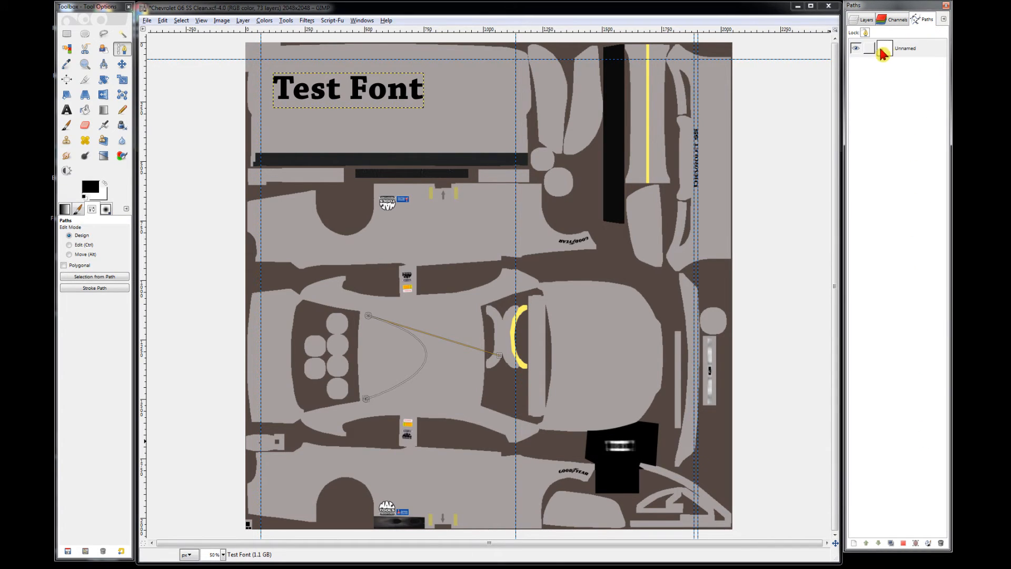
pyautogui.click(926, 52)
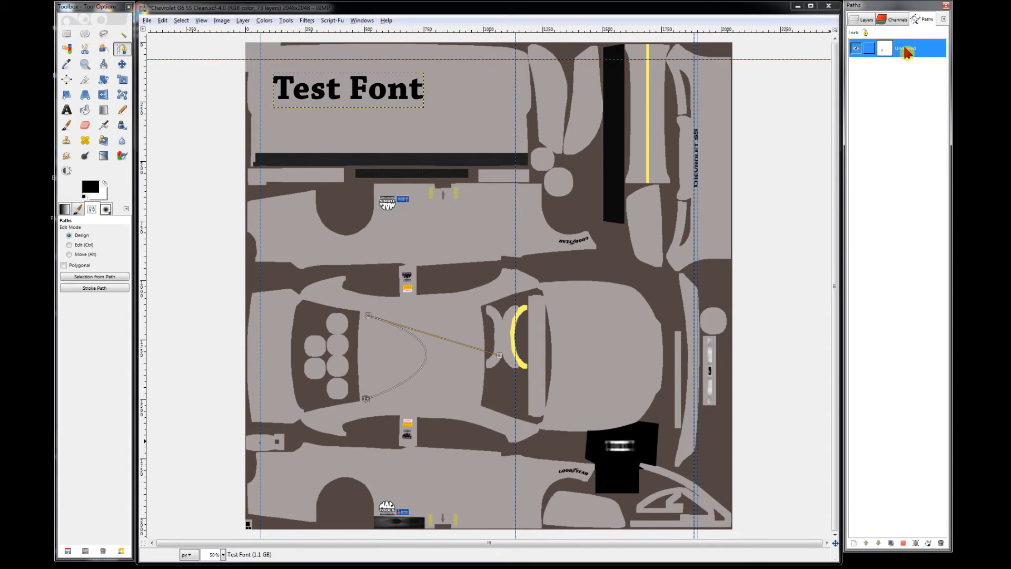
pyautogui.click(866, 21)
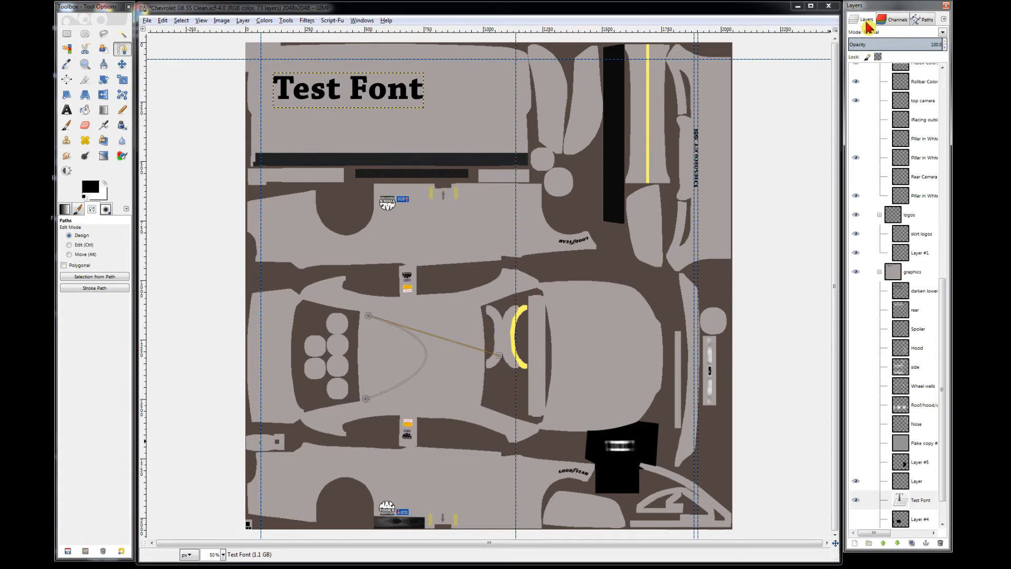
pyautogui.click(914, 505)
pyautogui.rightClick(917, 505)
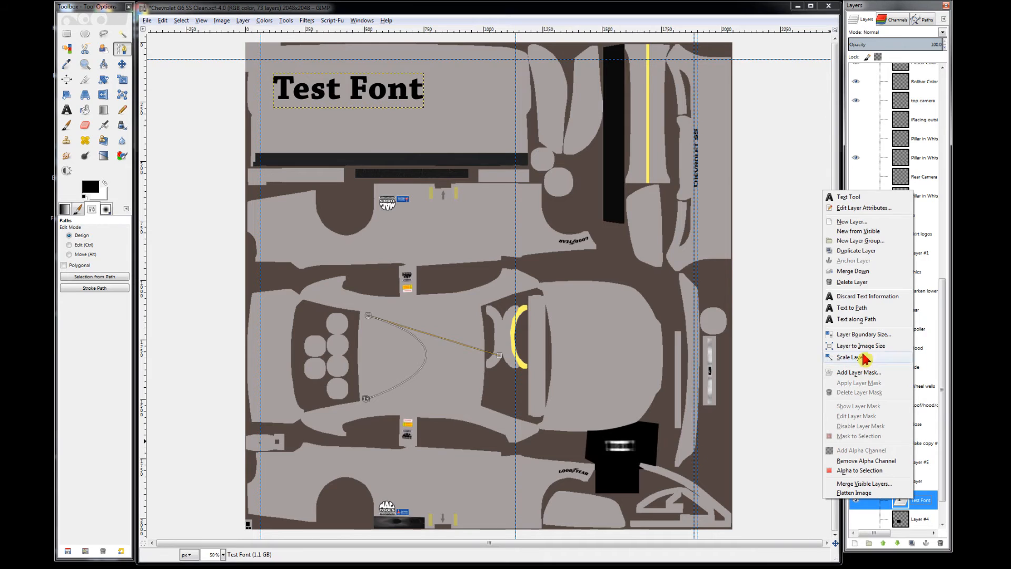
pyautogui.click(868, 320)
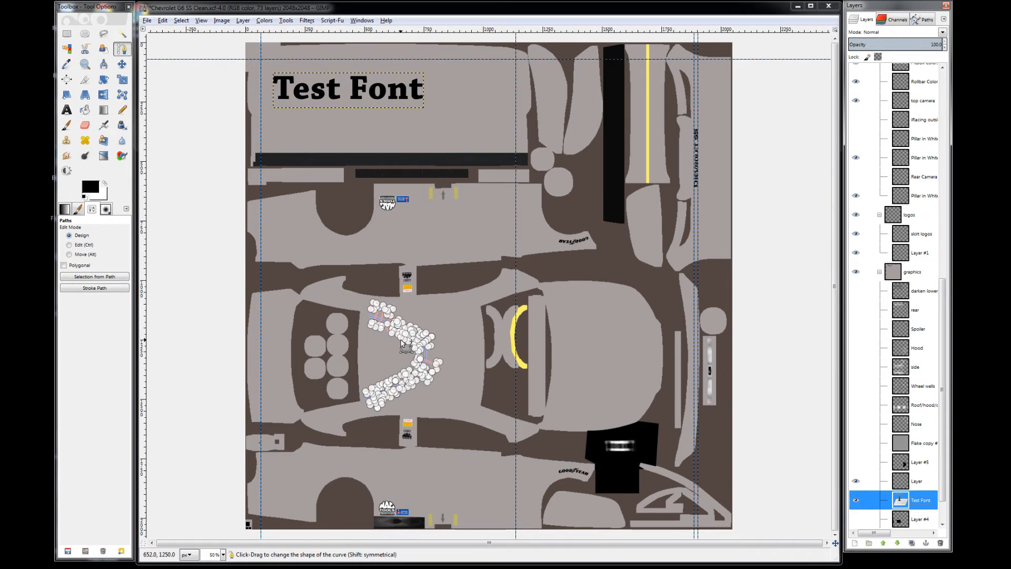
# - Convert the Test Font path on the roof to a selection and return to the layer list
pyautogui.scroll(2, 404, 360)
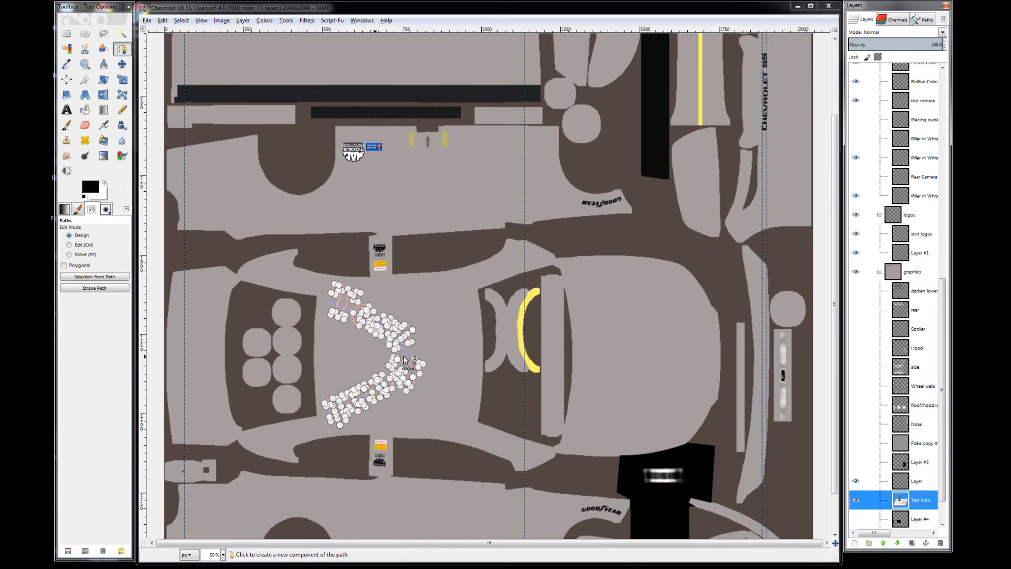
pyautogui.scroll(1, 404, 360)
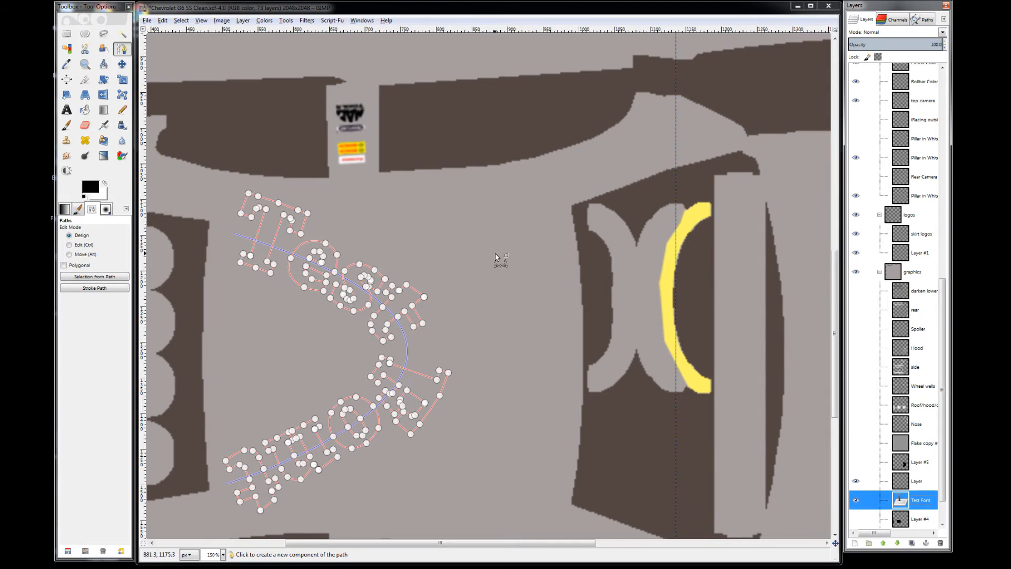
pyautogui.click(923, 21)
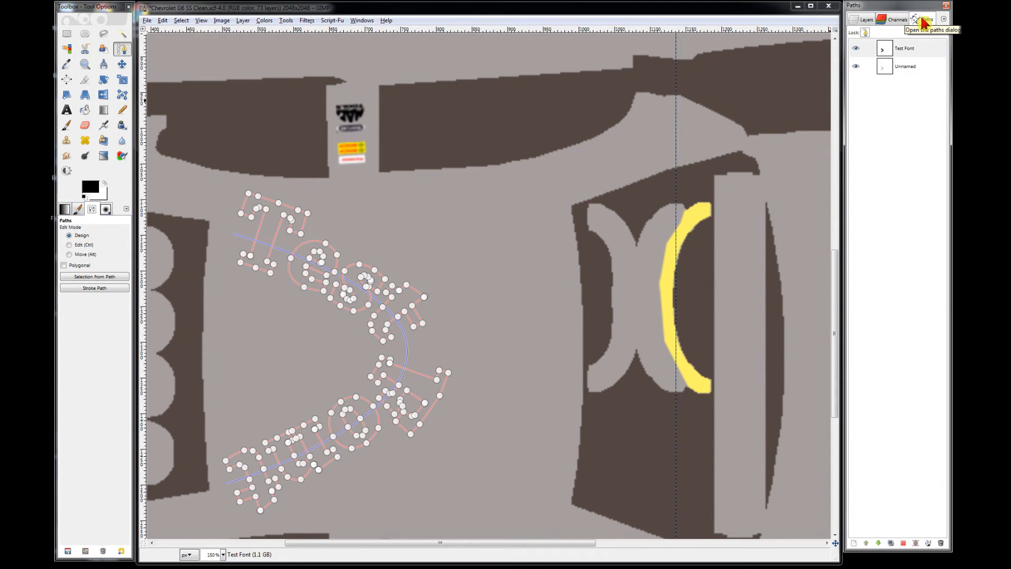
pyautogui.click(910, 56)
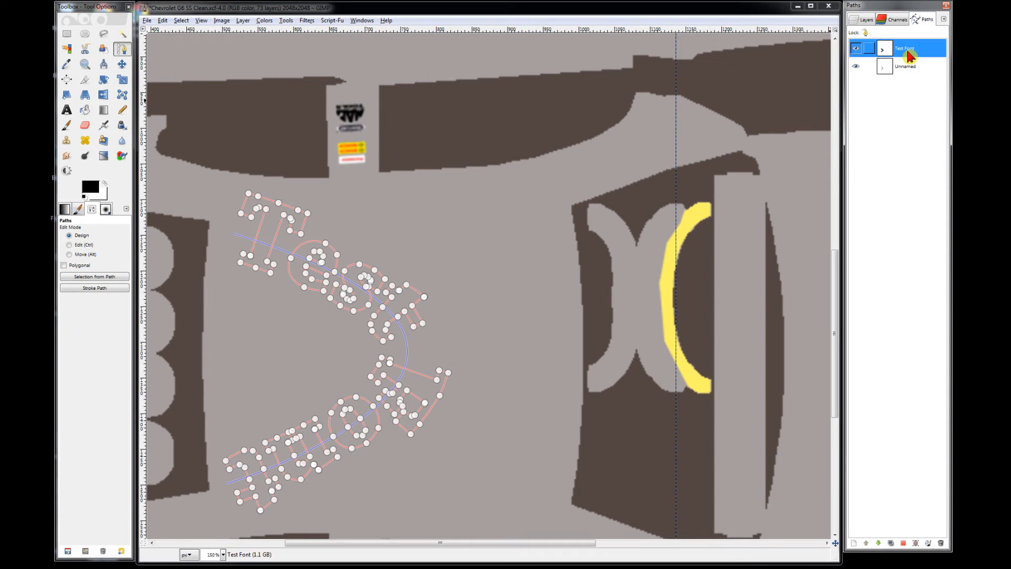
pyautogui.rightClick(910, 55)
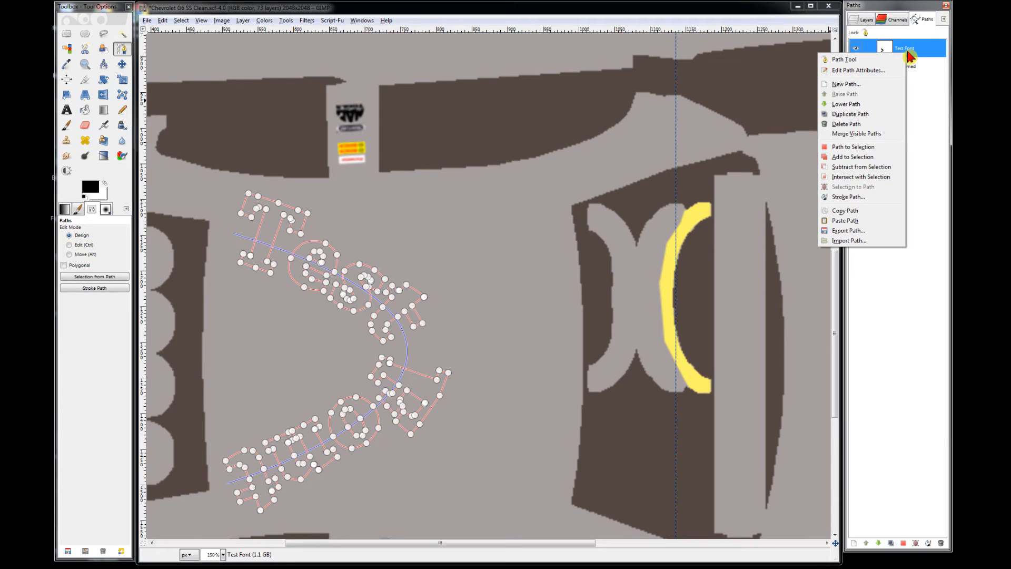
pyautogui.click(851, 149)
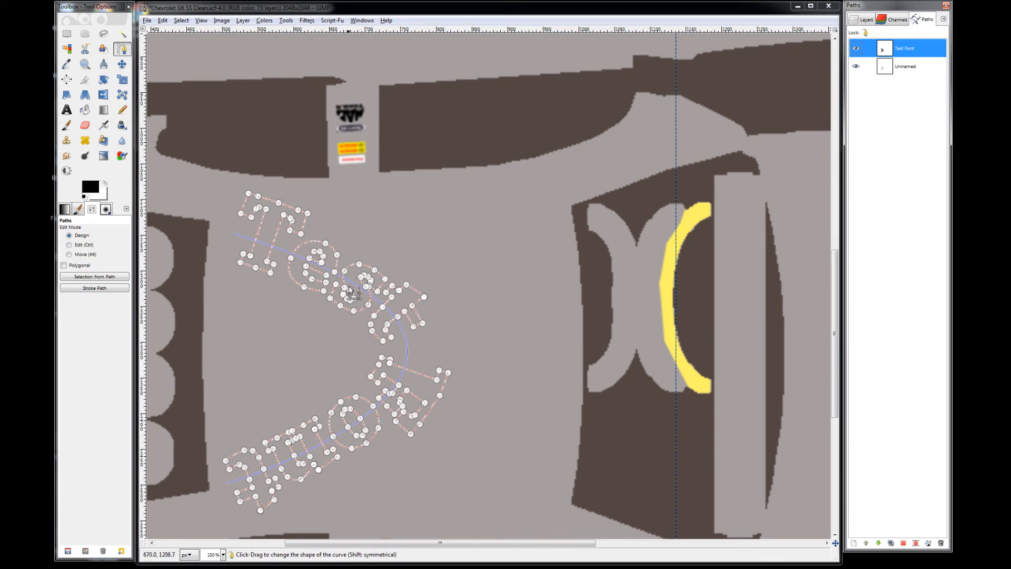
pyautogui.click(862, 20)
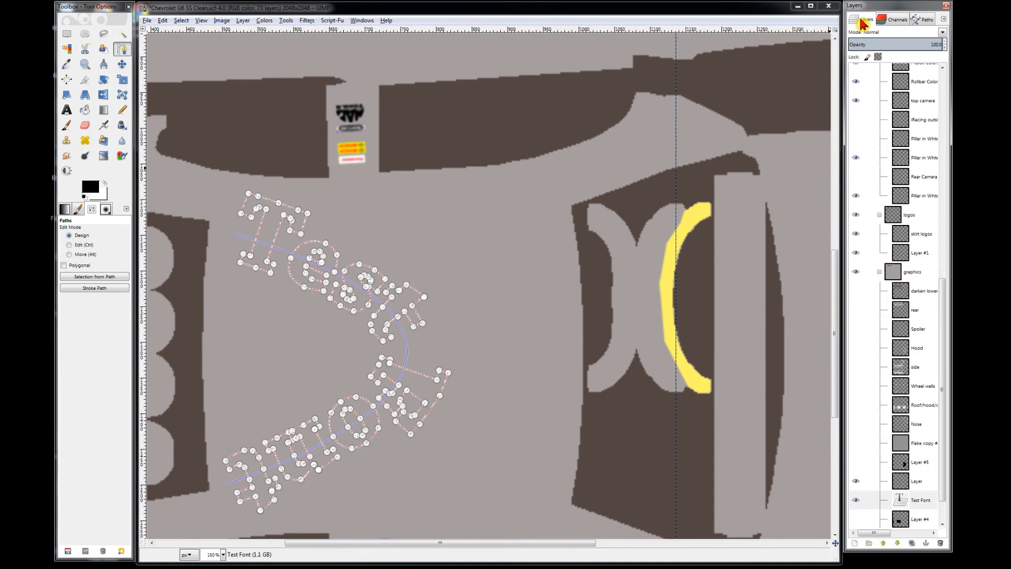
# - Fill the curved Test Font selection with the black foreground color on the new layer, using Bucket Fill set to fill the whole selection
pyautogui.click(919, 481)
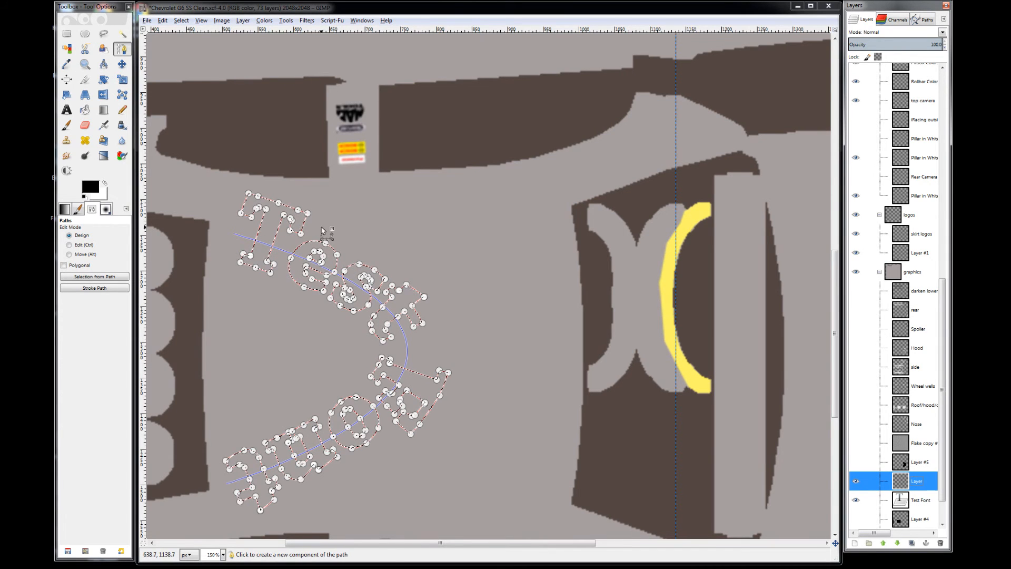
pyautogui.click(84, 111)
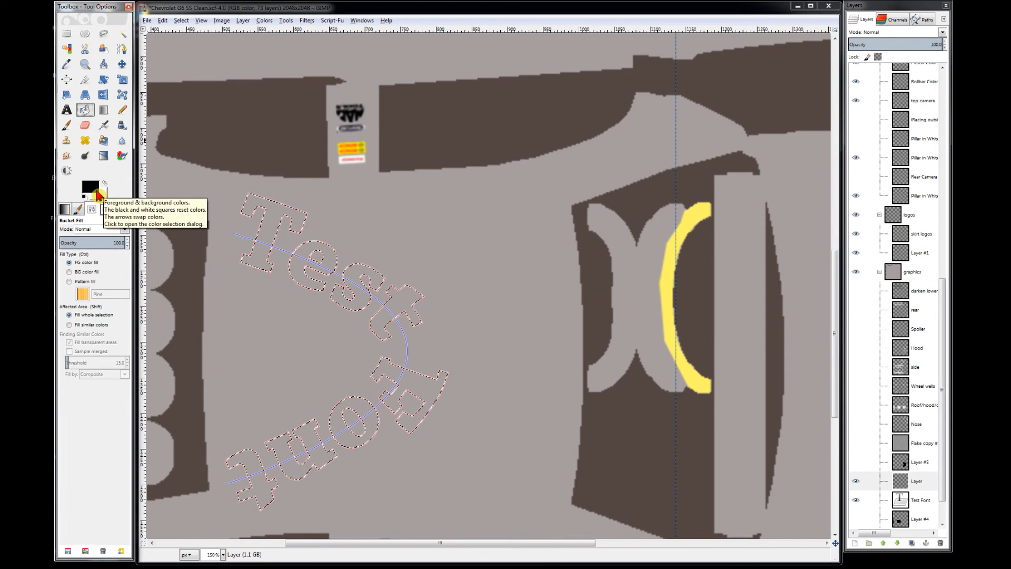
pyautogui.click(80, 326)
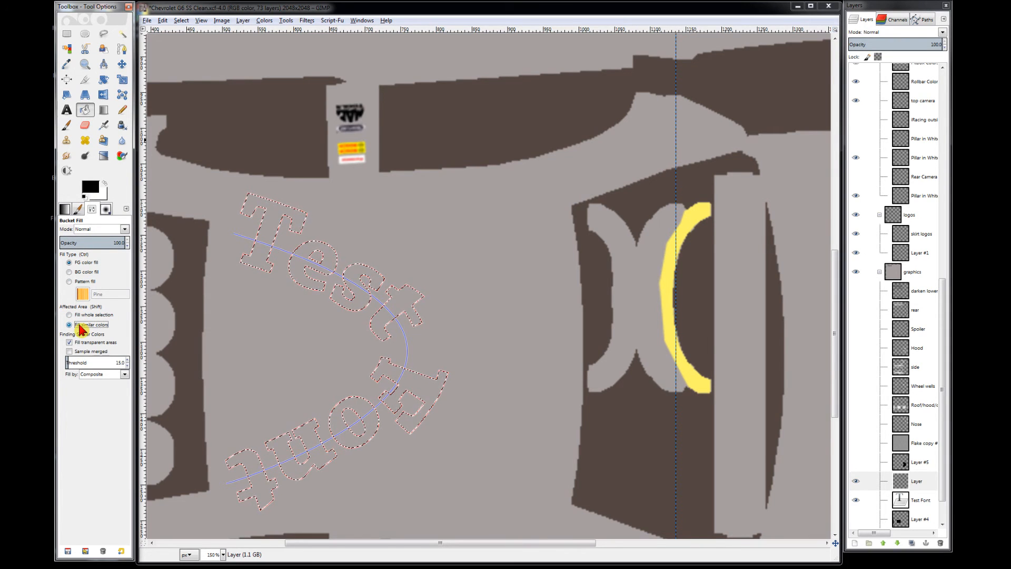
pyautogui.click(78, 316)
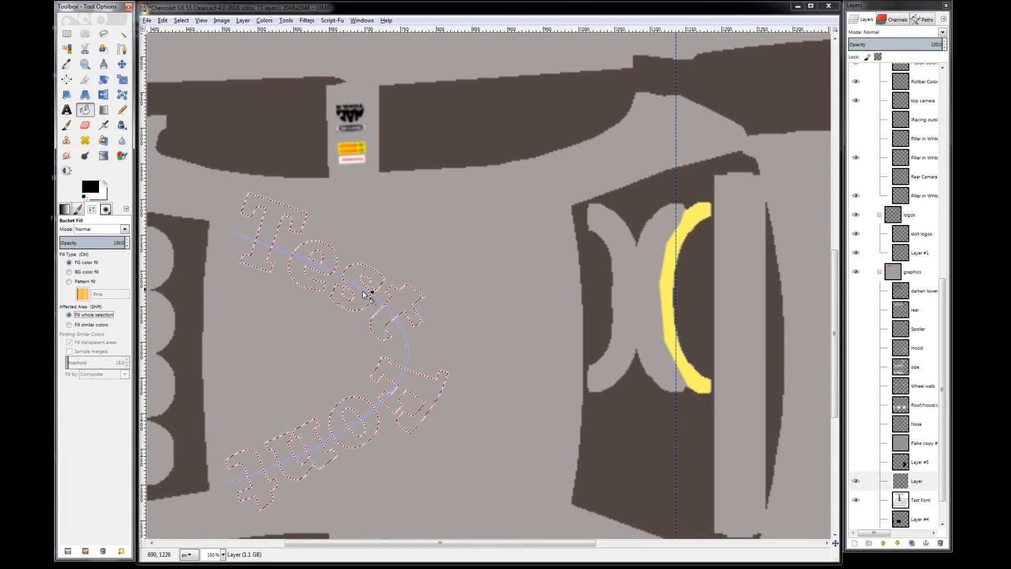
pyautogui.click(916, 481)
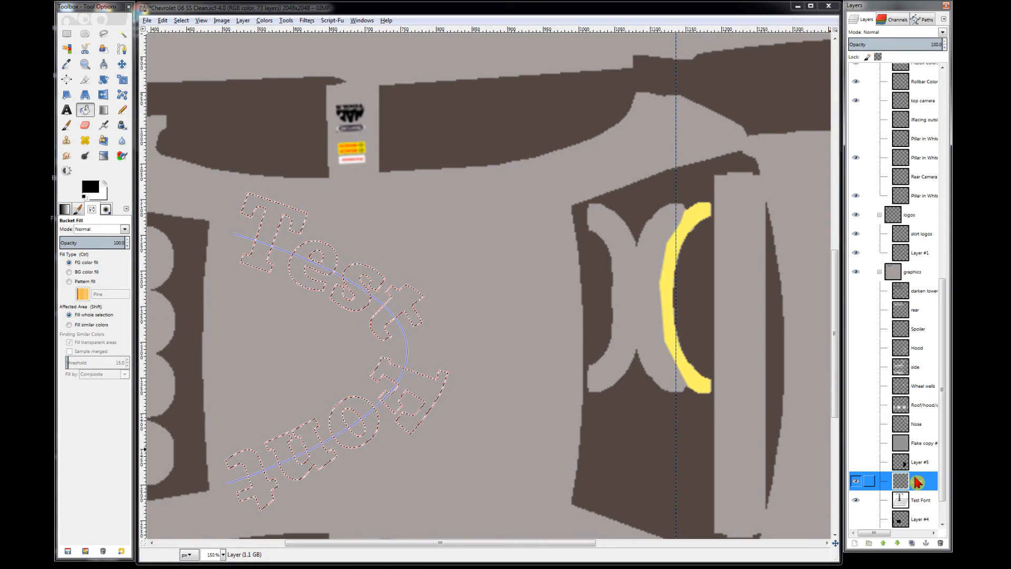
pyautogui.click(293, 269)
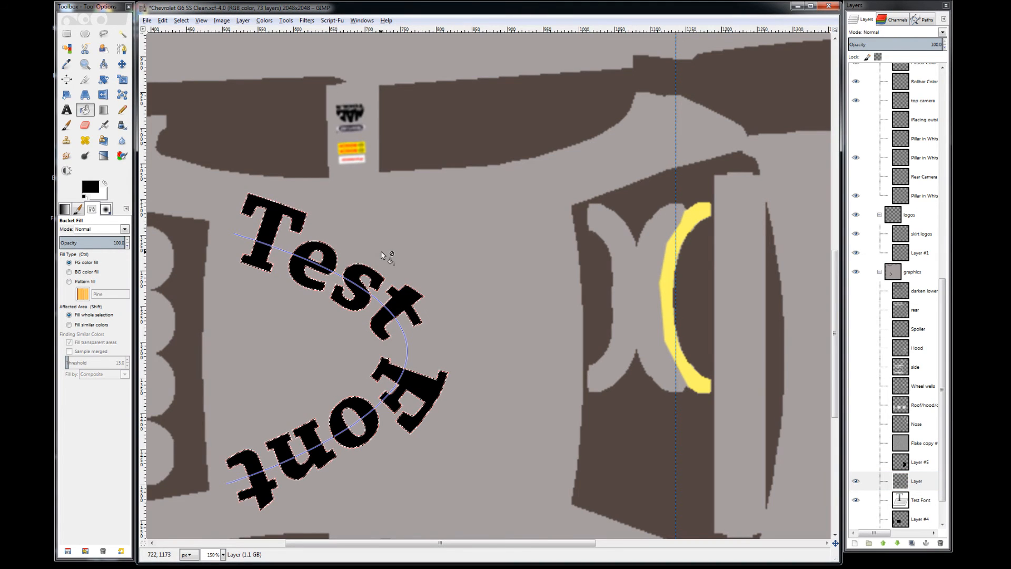
# - Clear the text selection and hide both the Test Font and Unnamed paths
pyautogui.press('ctrl')
pyautogui.hotkey('ctrl', 'shift', 'a')
pyautogui.scroll(-3, 457, 297)
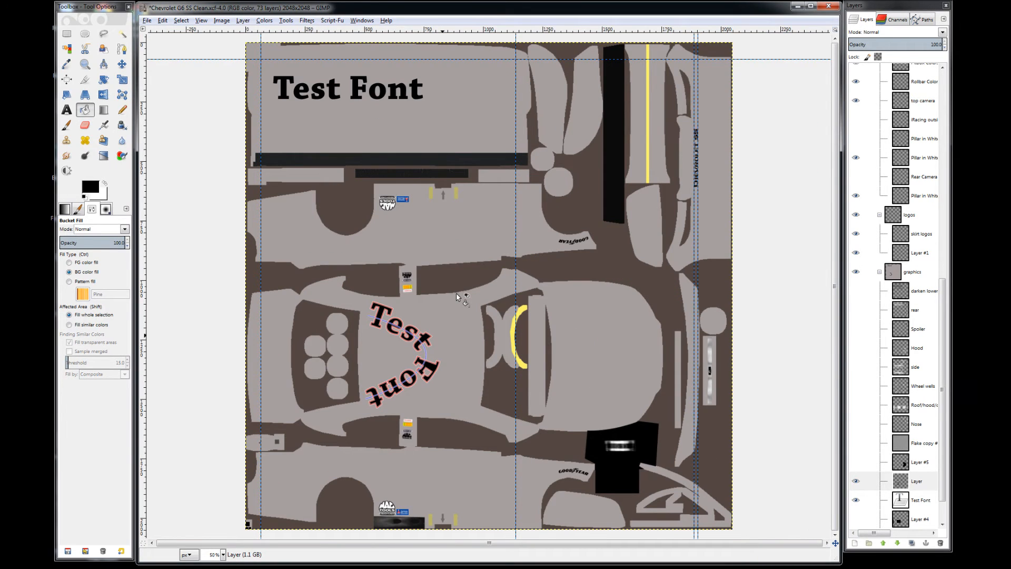
pyautogui.click(924, 21)
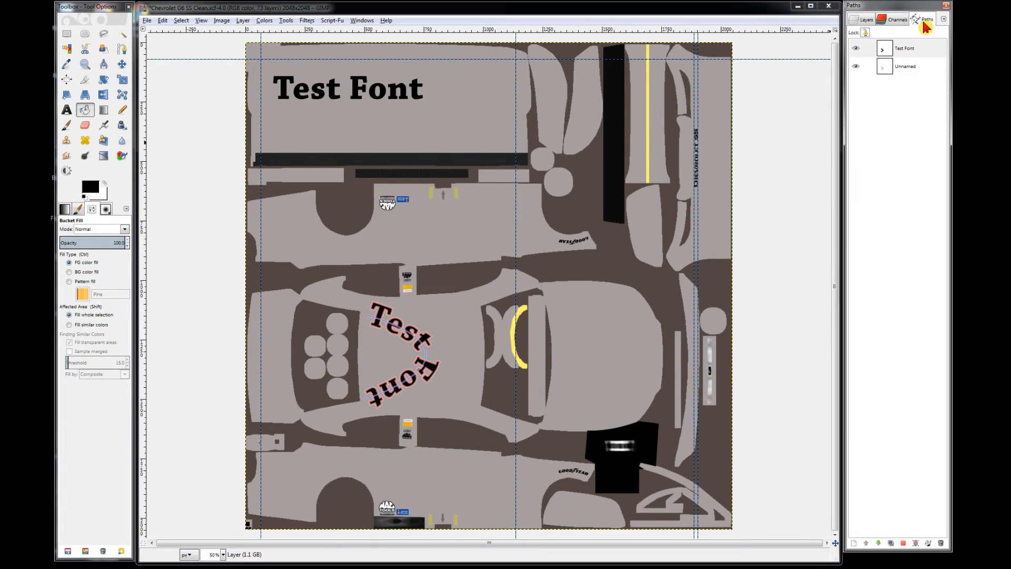
pyautogui.click(858, 49)
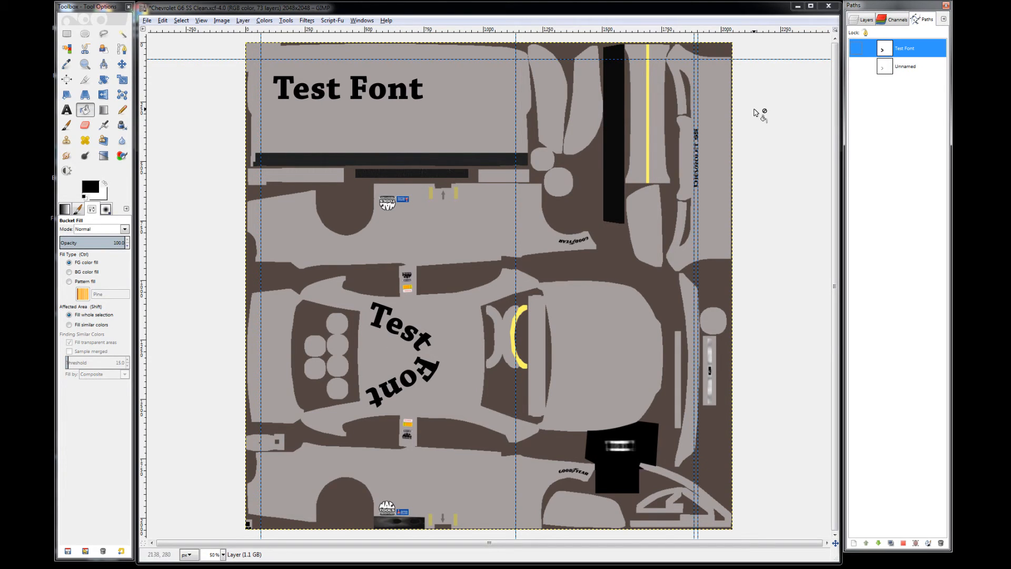
# - Add a transparent 2048 × 2048 px layer above the layer holding the filled curved text
pyautogui.click(863, 20)
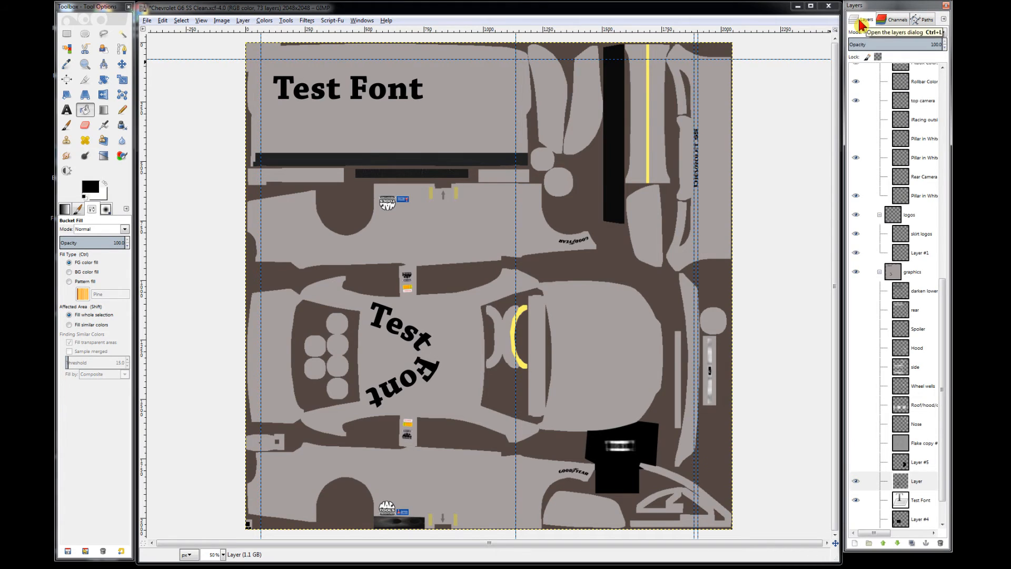
pyautogui.click(918, 487)
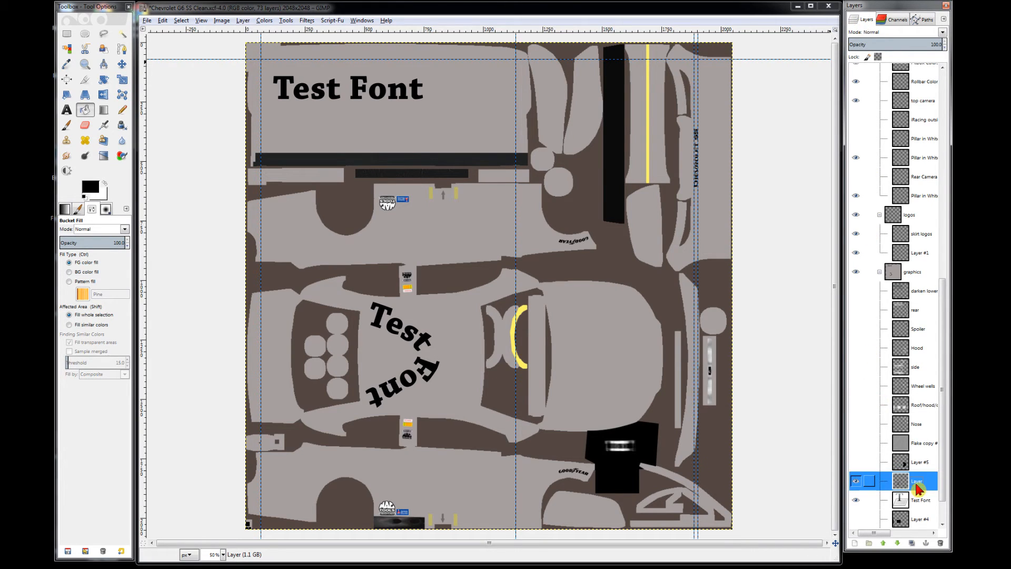
pyautogui.rightClick(917, 485)
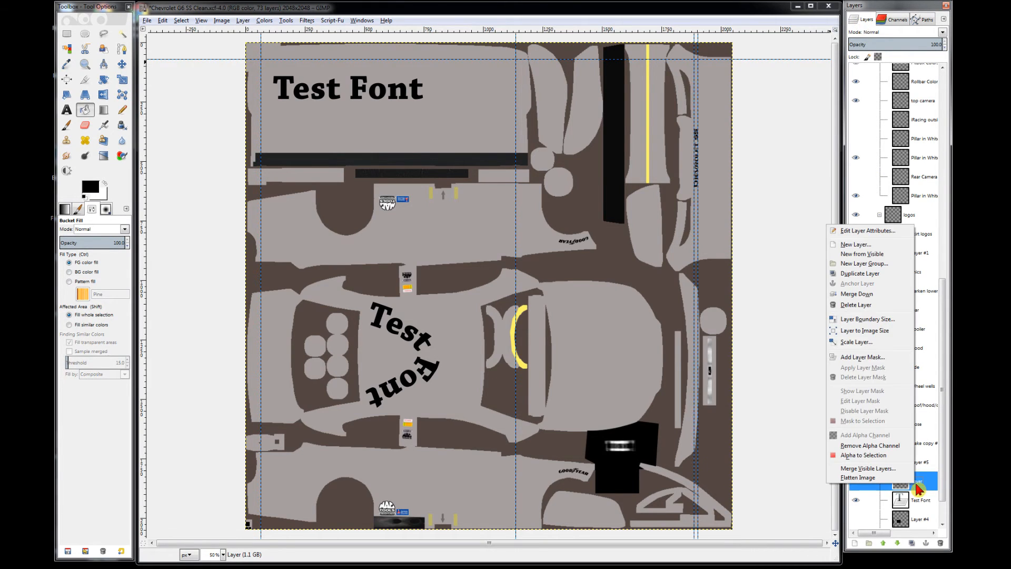
pyautogui.click(858, 244)
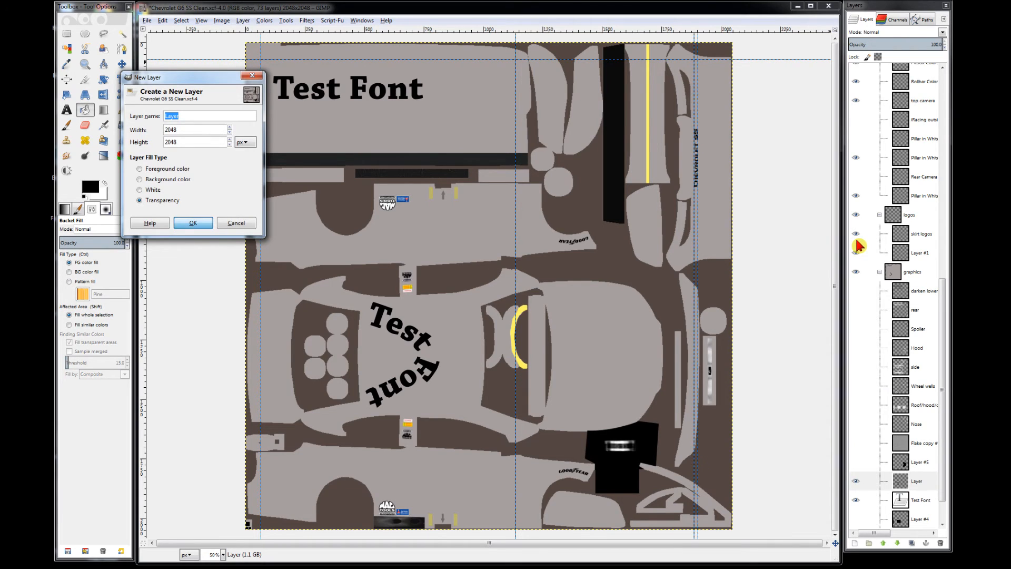
pyautogui.click(193, 222)
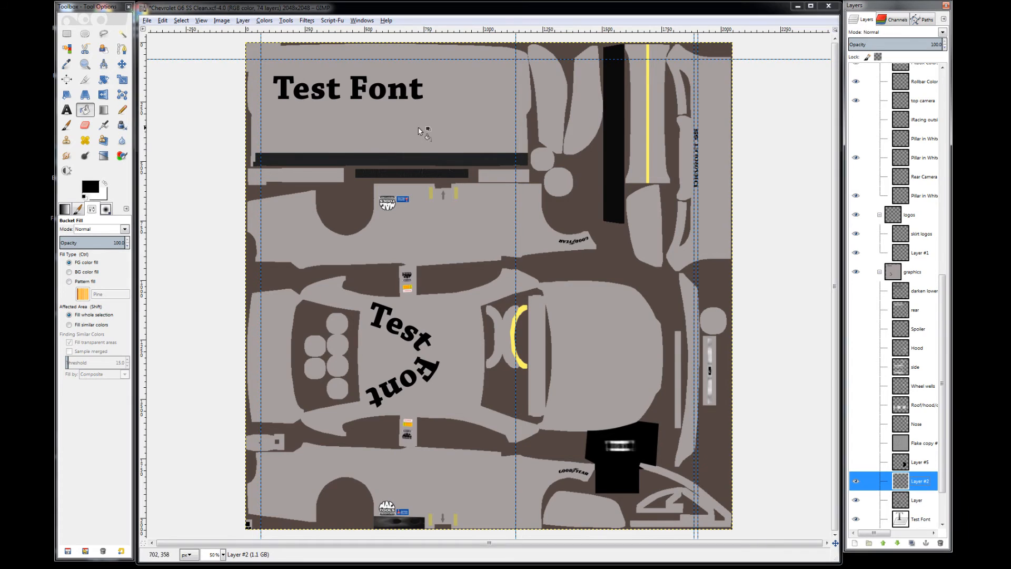
# - Set the font size of the straight text on the Test Font layer to 64 px
pyautogui.click(917, 521)
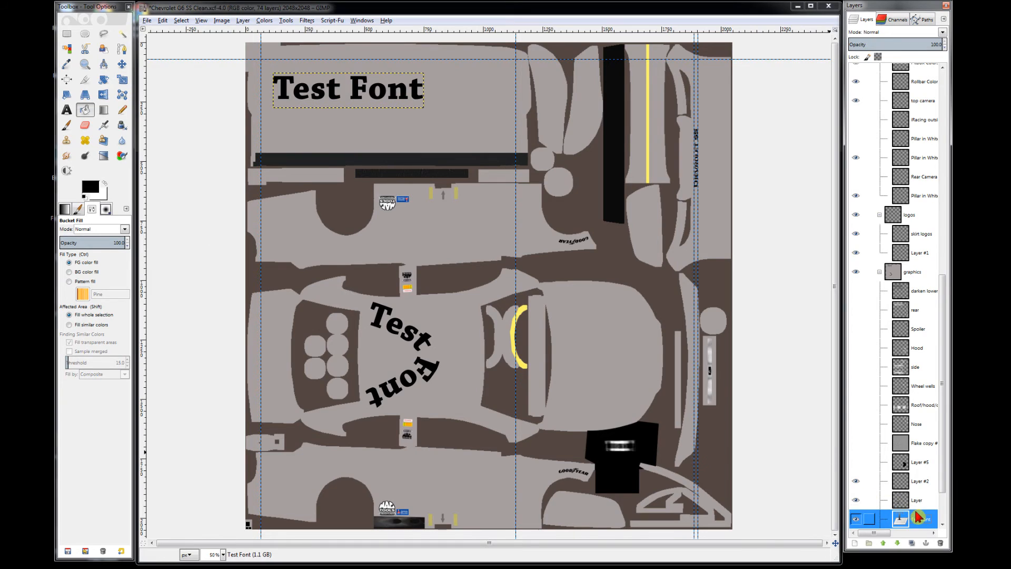
pyautogui.click(66, 110)
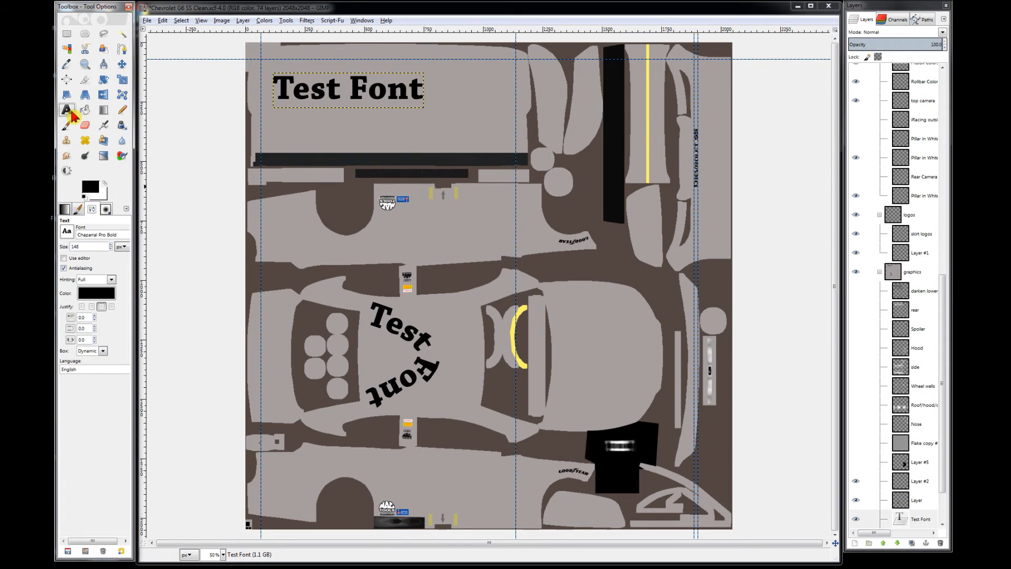
pyautogui.click(920, 521)
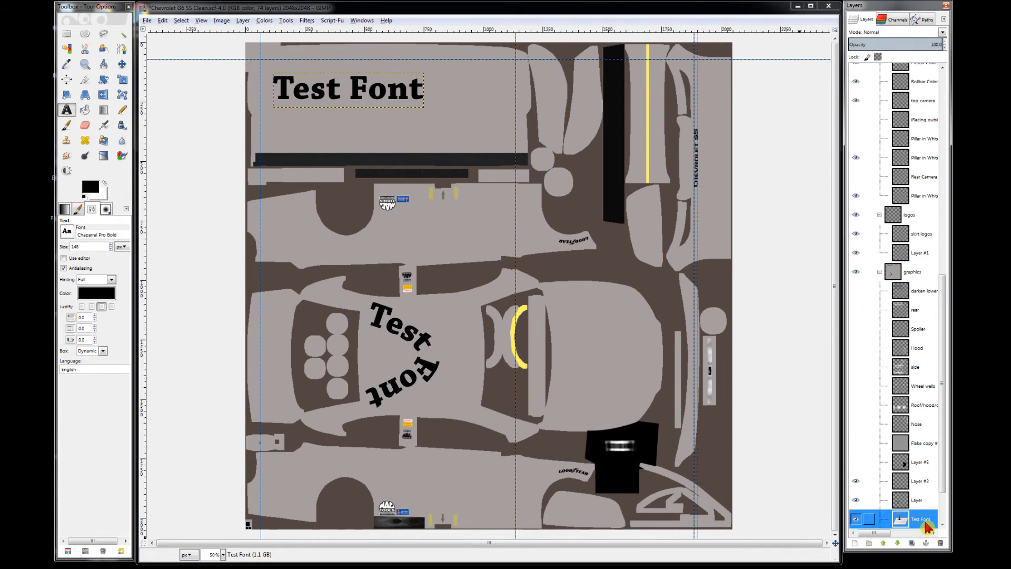
pyautogui.click(282, 92)
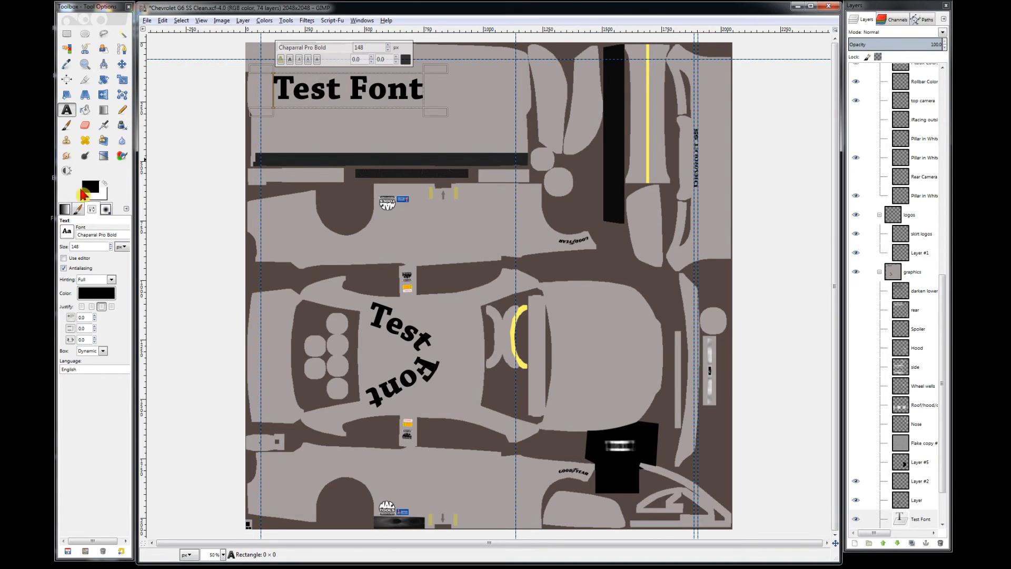
pyautogui.click(110, 248)
pyautogui.click(110, 249)
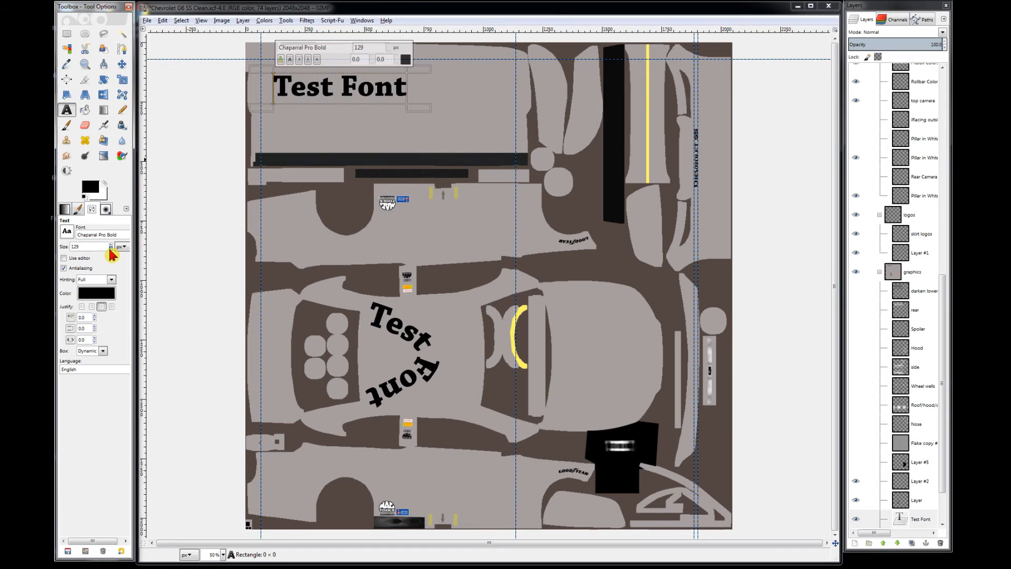
pyautogui.click(110, 249)
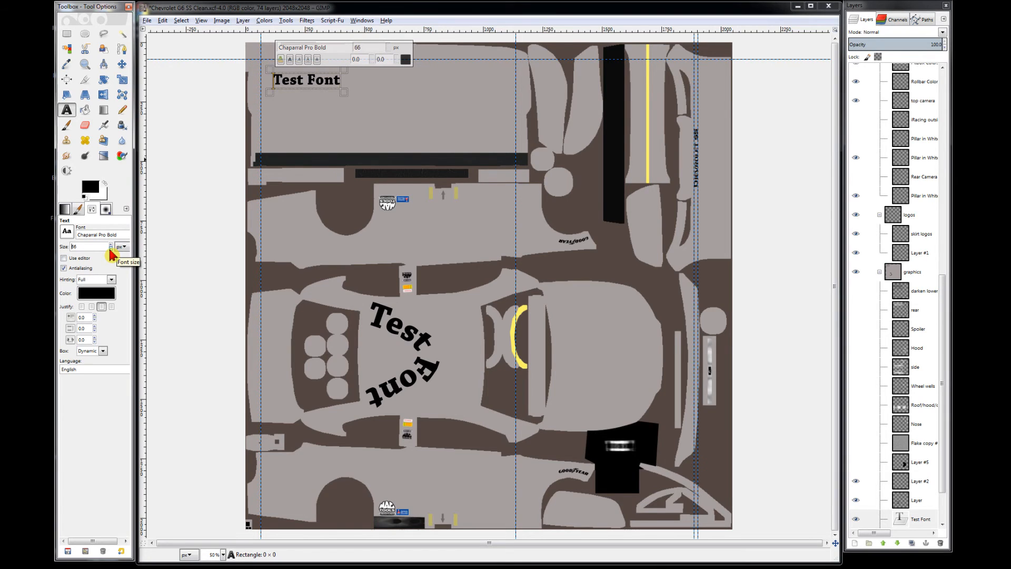
pyautogui.click(110, 249)
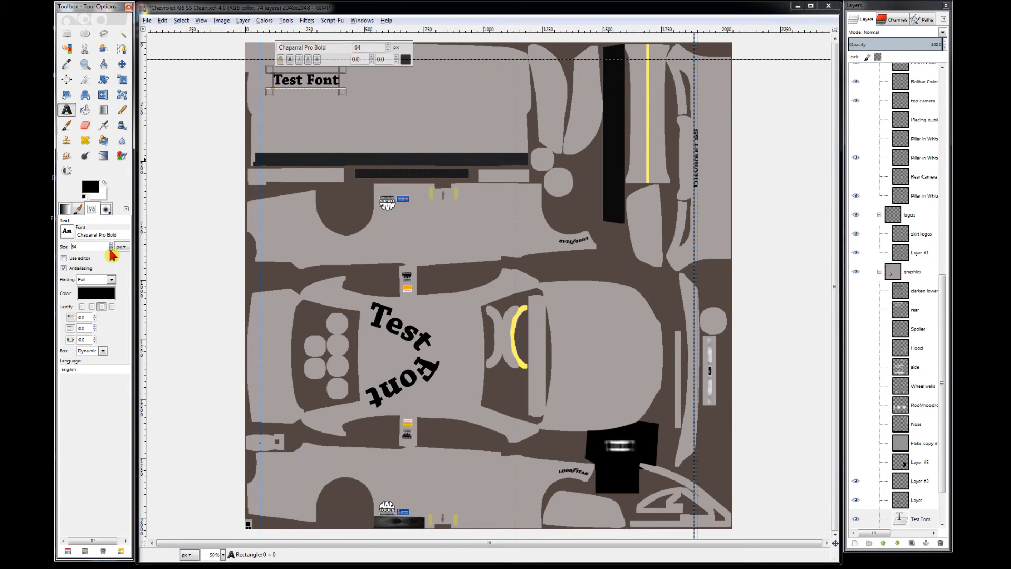
# - Set the letter spacing of the Test Font text to 5.0
pyautogui.click(95, 338)
pyautogui.click(96, 337)
pyautogui.click(95, 338)
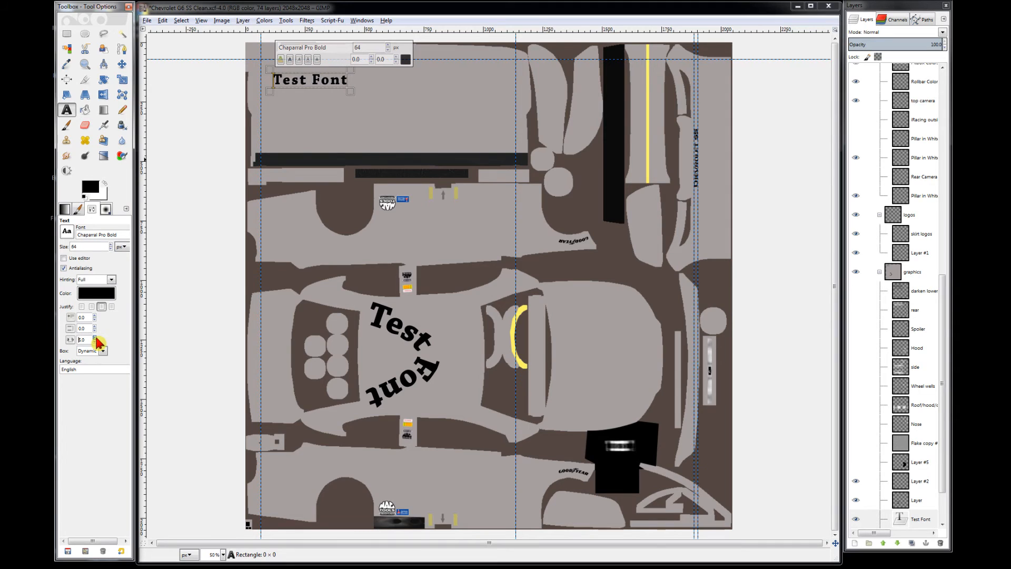
# - On Layer #2, draw a circular selection about 292 px in diameter beside the straight Test Font text
pyautogui.click(916, 489)
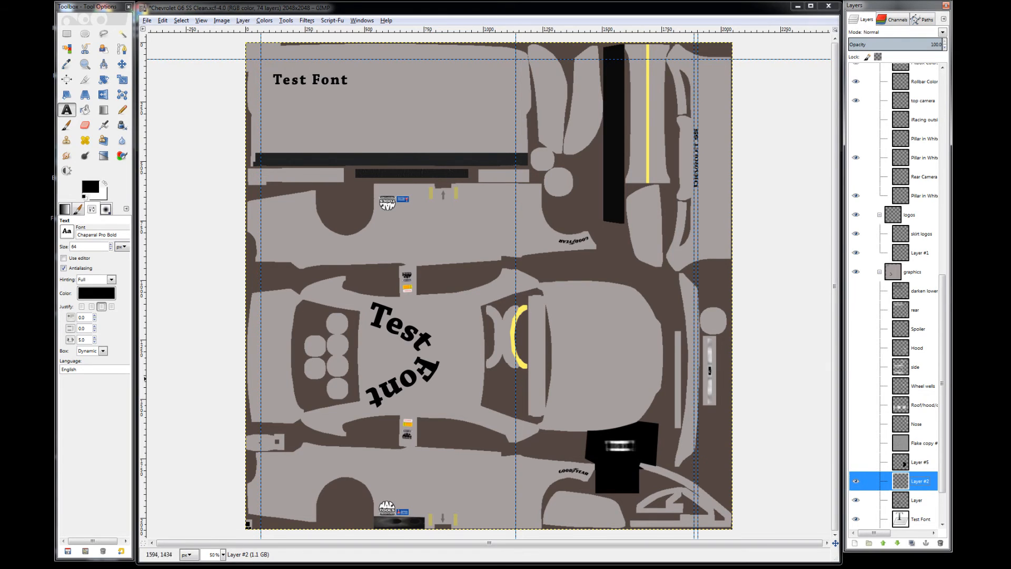
pyautogui.click(84, 34)
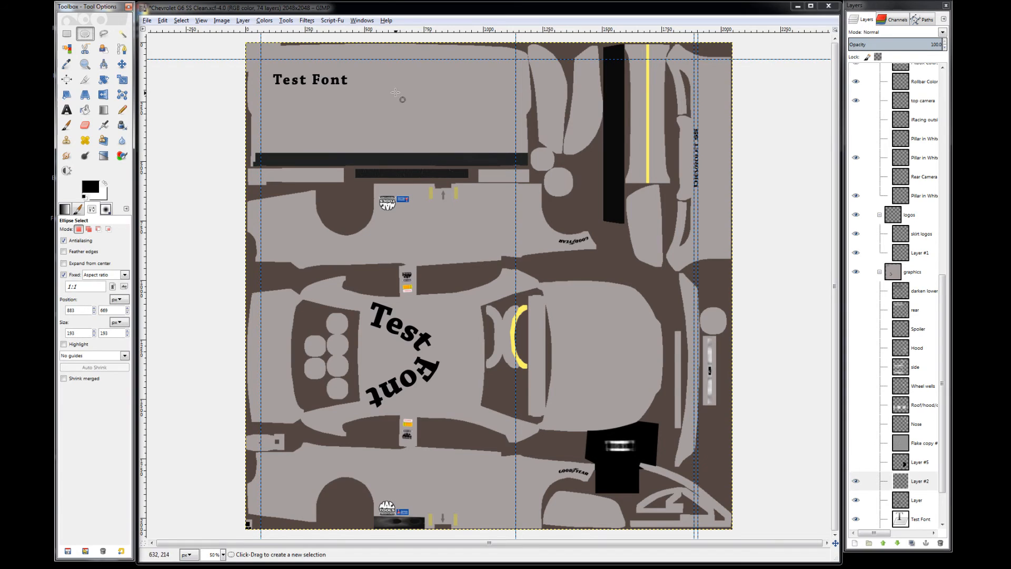
pyautogui.moveTo(376, 76); pyautogui.dragTo(445, 120)
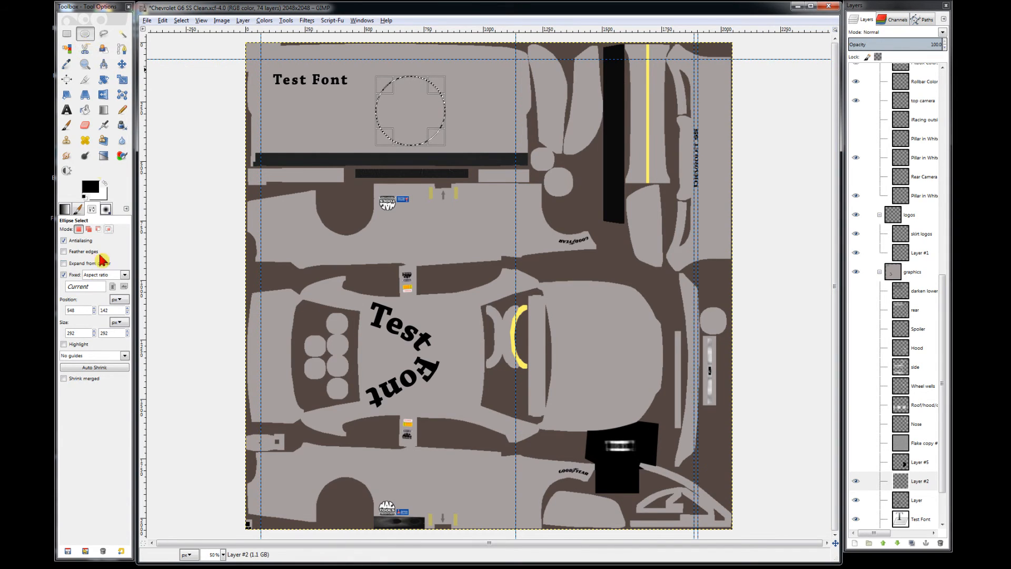
# - Convert the circular selection to a path
pyautogui.click(922, 20)
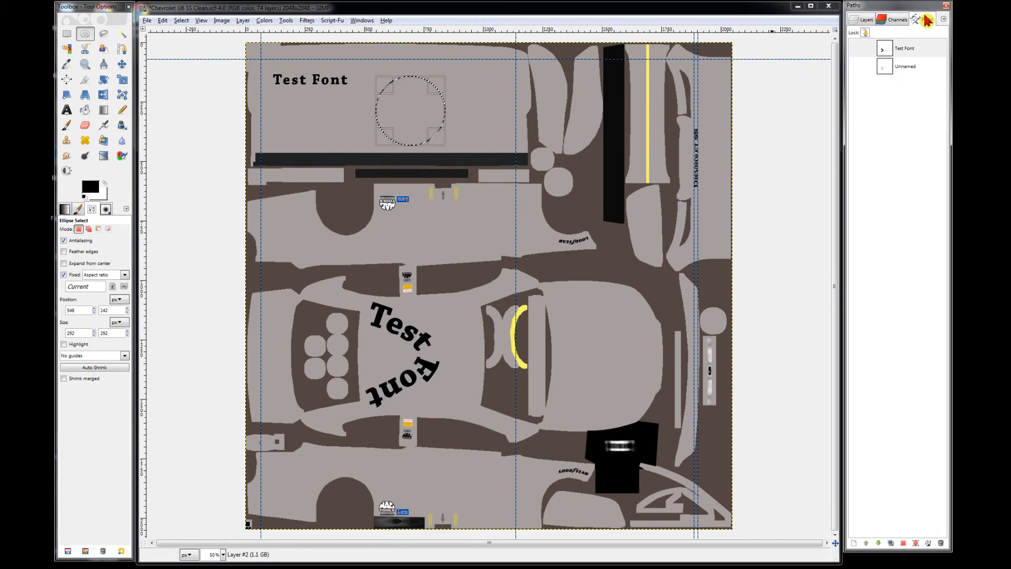
pyautogui.click(864, 20)
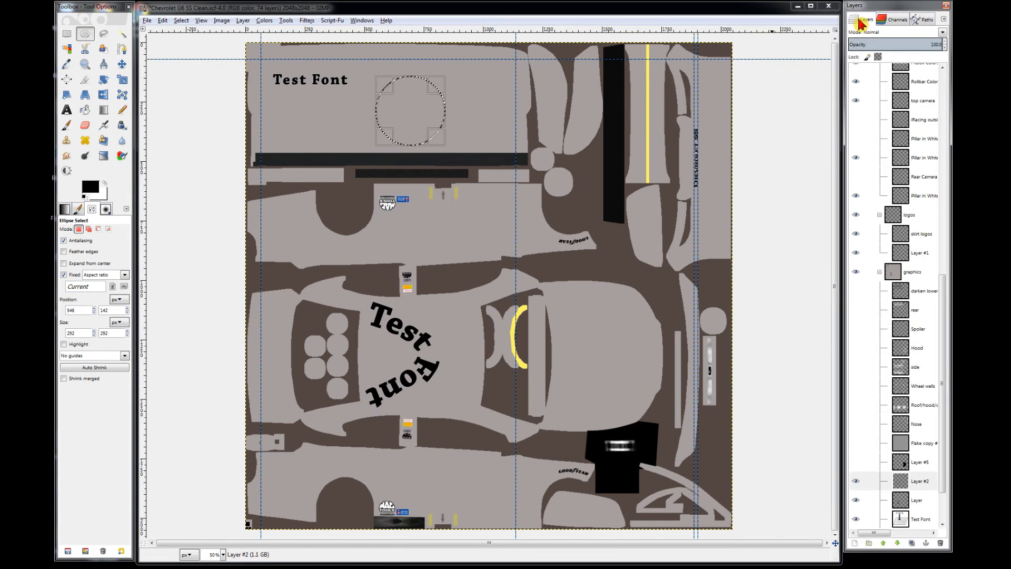
pyautogui.rightClick(403, 114)
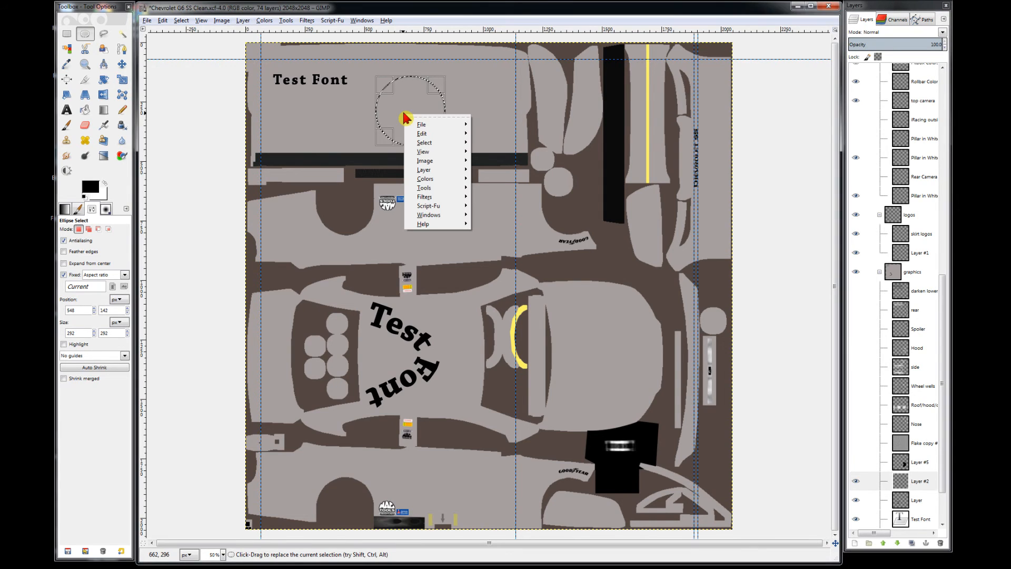
pyautogui.moveTo(425, 136)
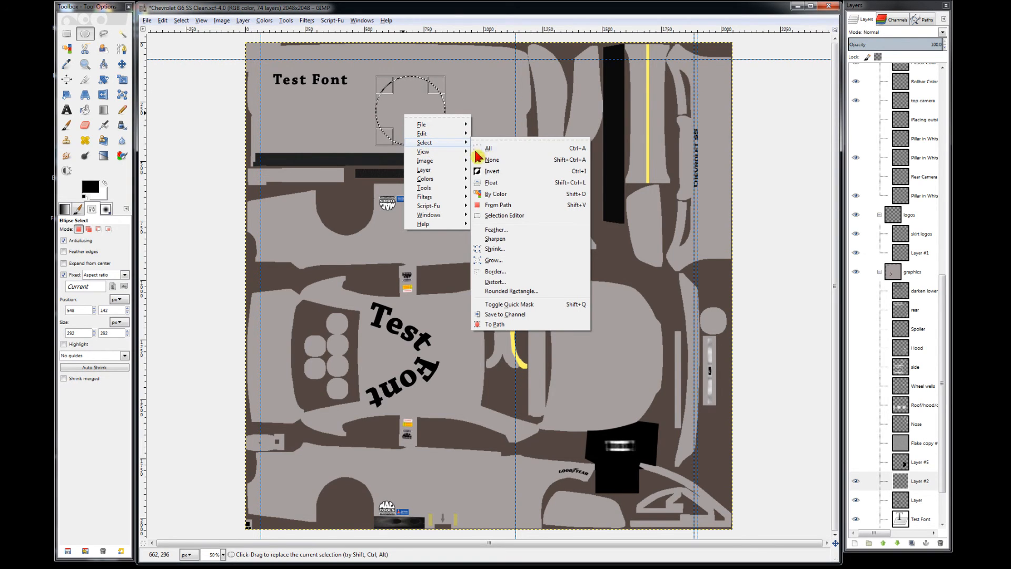
pyautogui.click(498, 325)
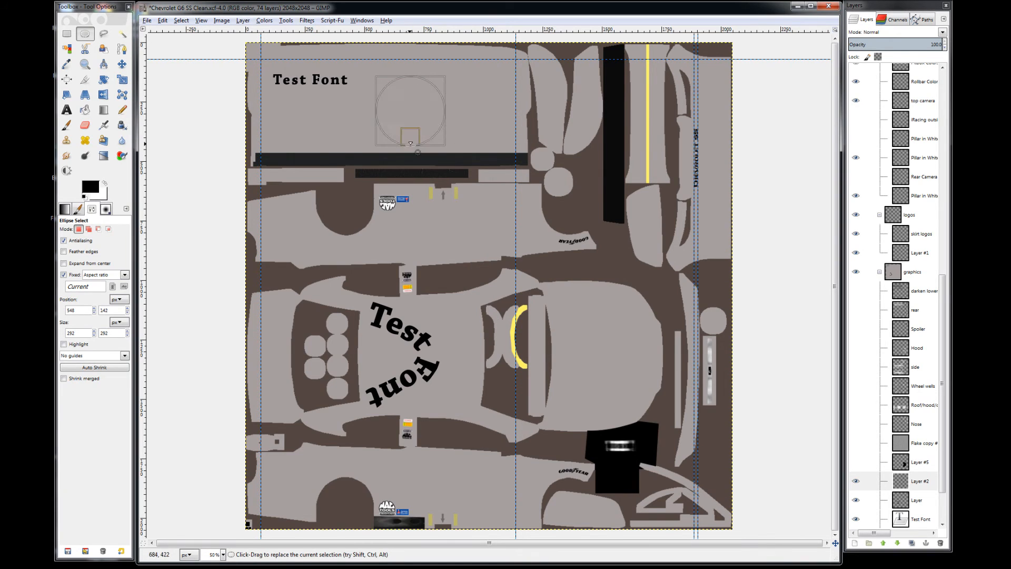
# - Make the circular Selection path visible without an active selection, and choose the Test Font path in the path list
pyautogui.click(922, 19)
pyautogui.click(856, 50)
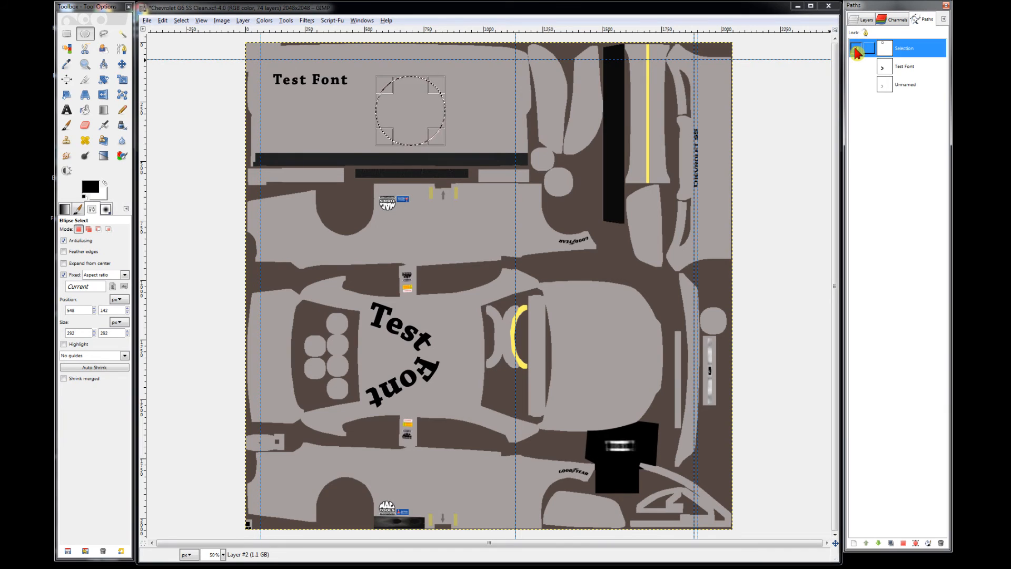
pyautogui.click(856, 48)
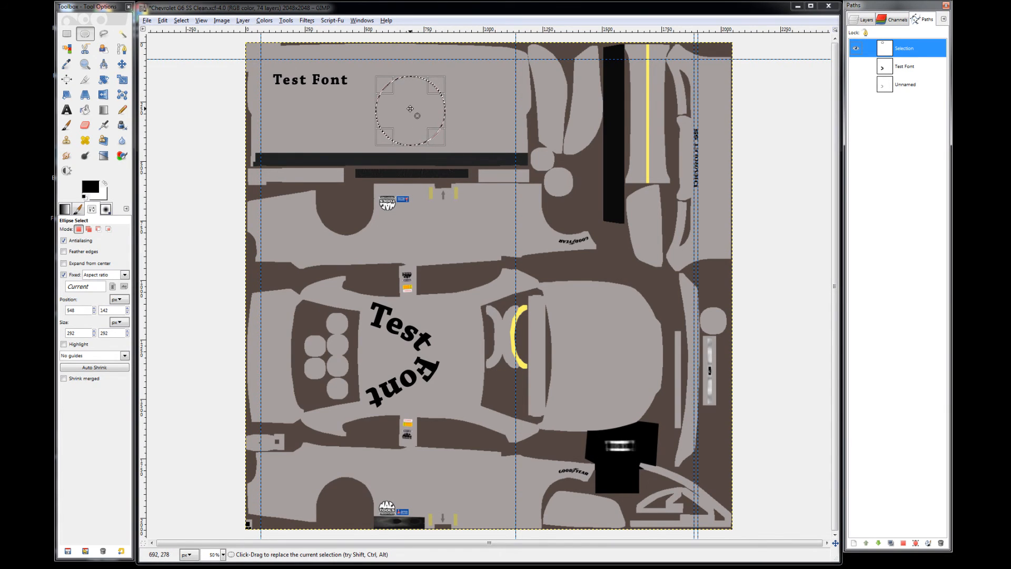
pyautogui.hotkey('ctrl', 'shift', 'a')
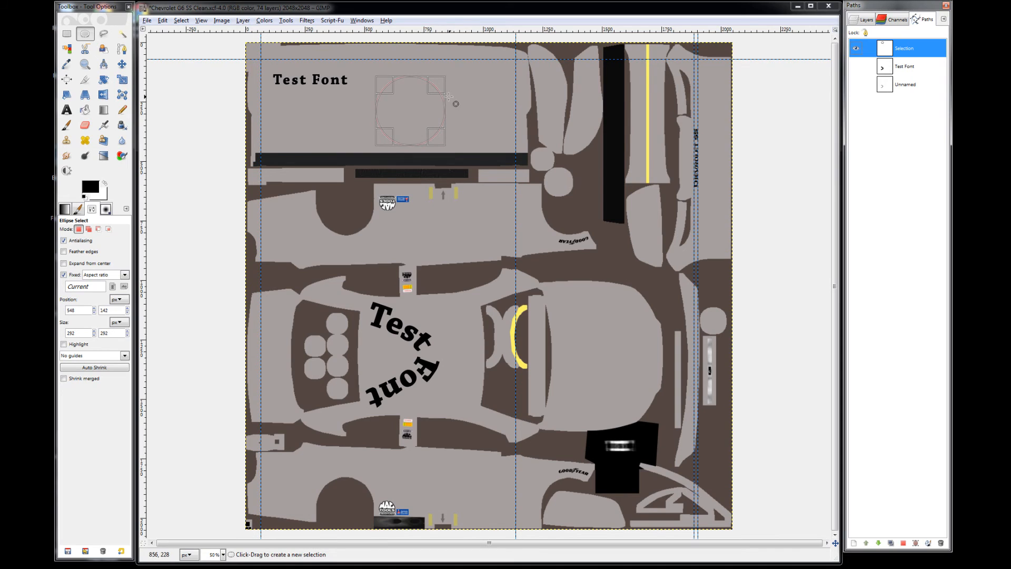
pyautogui.press('+')
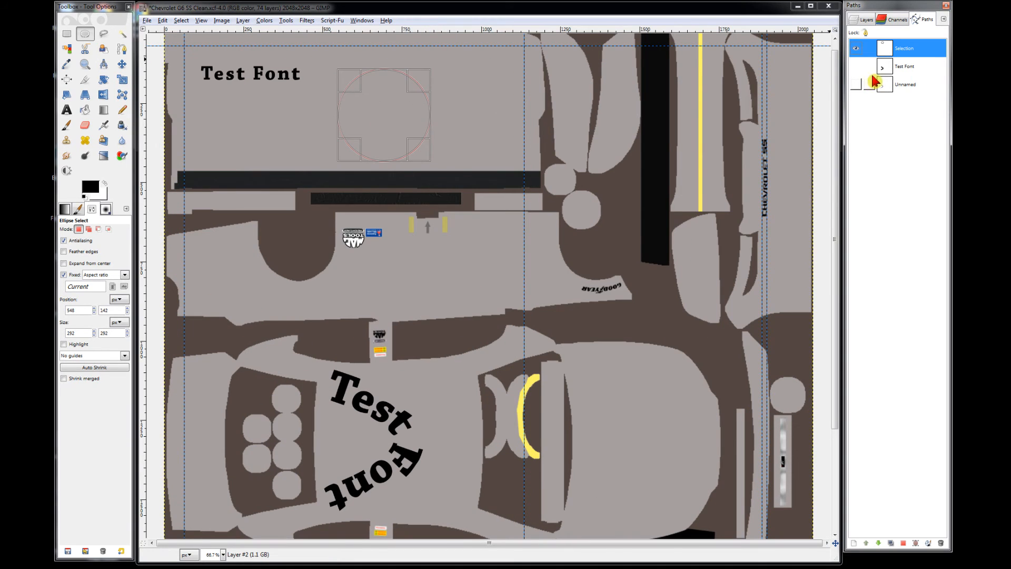
pyautogui.click(904, 66)
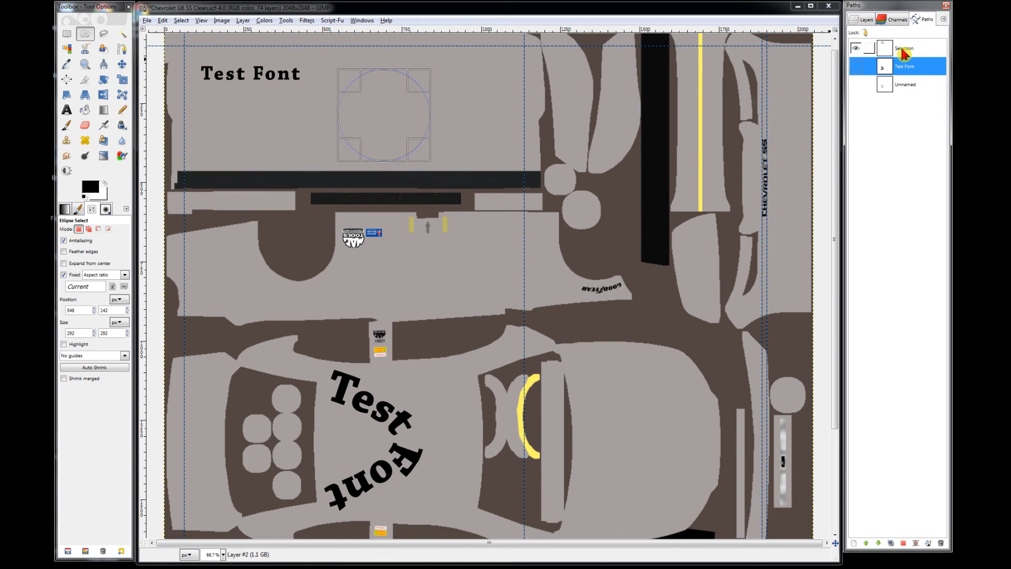
# - Choose the circular Selection path in the path list and make the straight Test Font text layer active
pyautogui.click(903, 49)
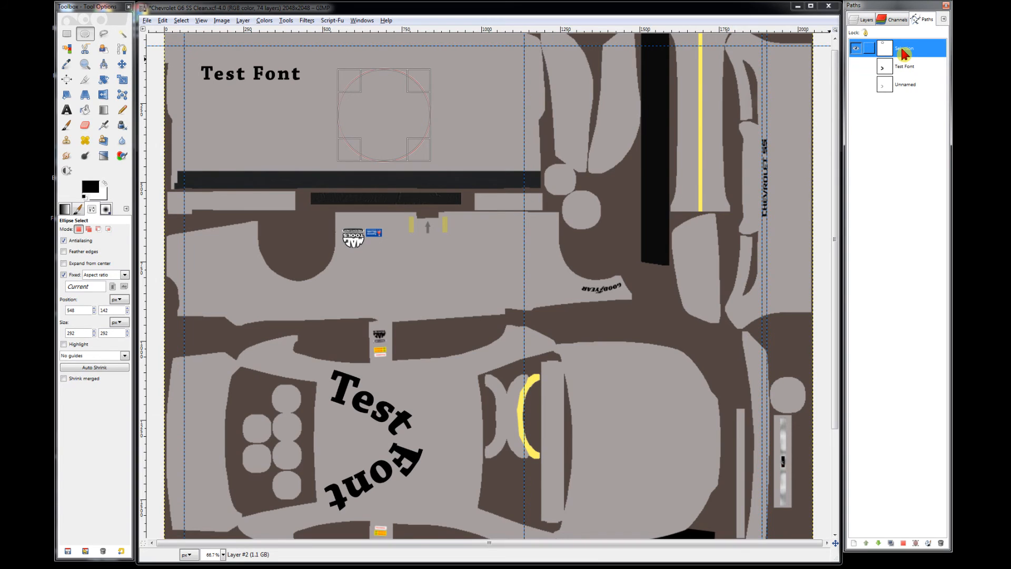
pyautogui.click(854, 48)
pyautogui.click(855, 50)
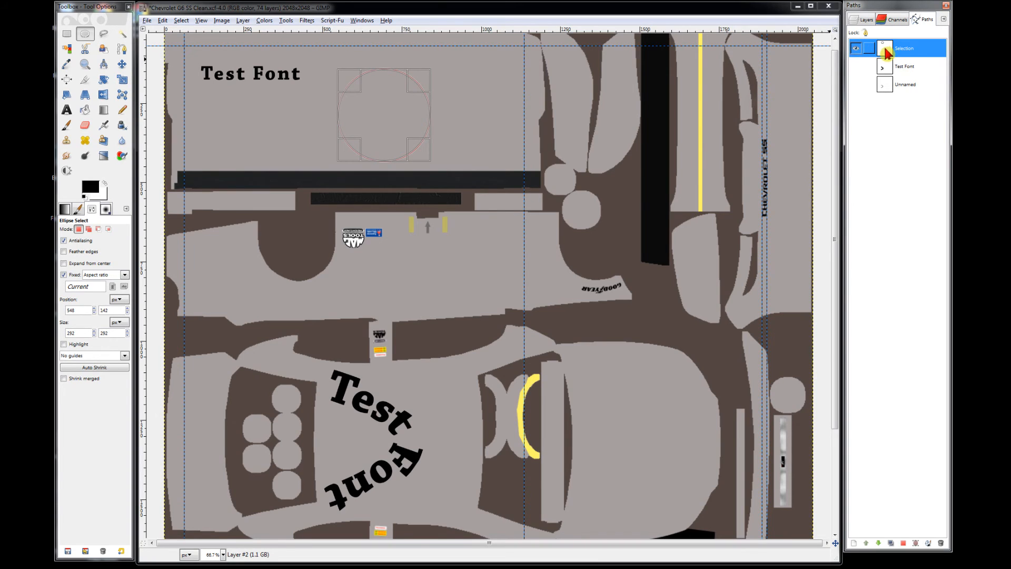
pyautogui.click(866, 21)
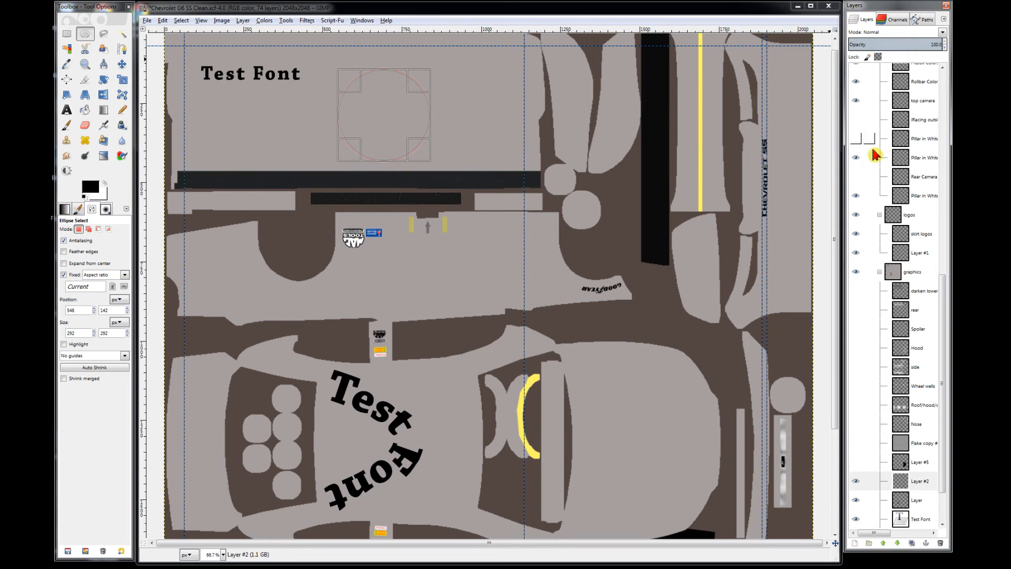
pyautogui.click(916, 522)
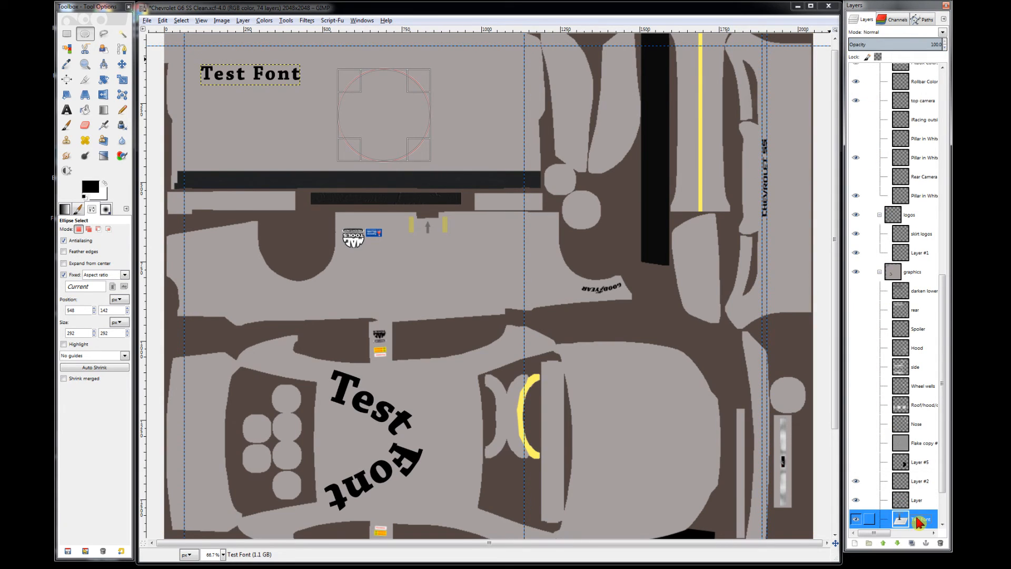
pyautogui.click(923, 21)
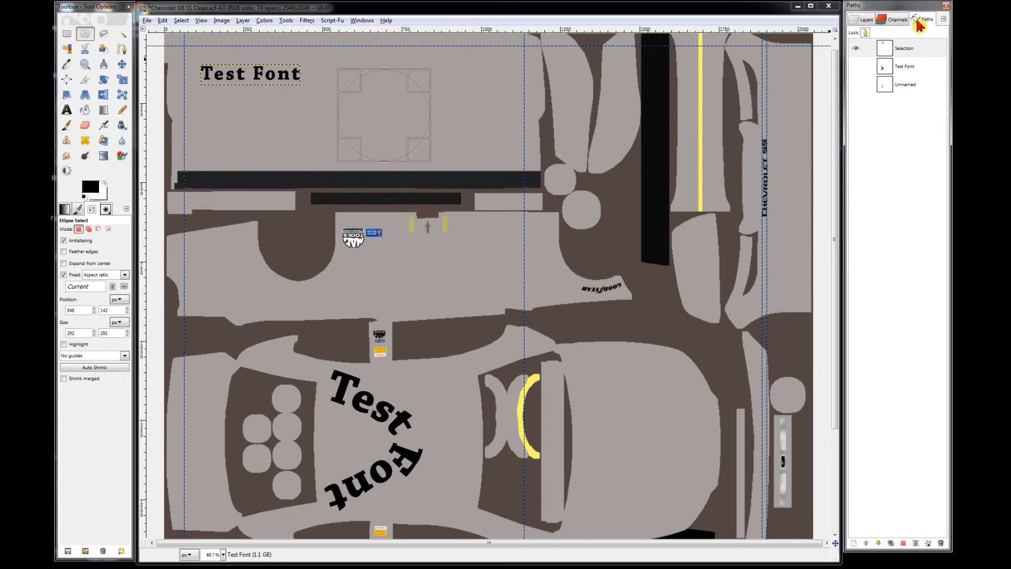
pyautogui.click(912, 58)
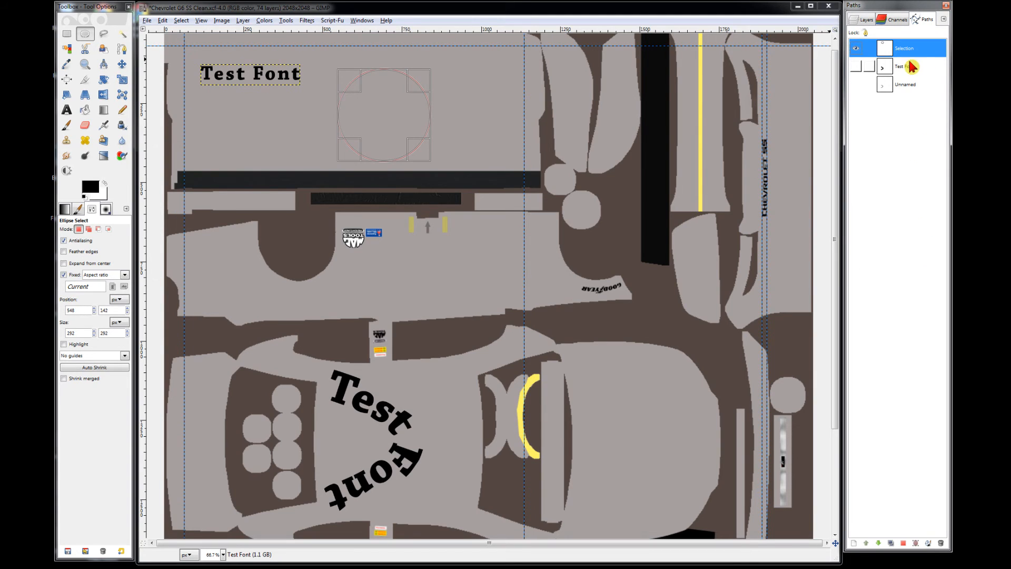
# - Check the Test Font and Unnamed paths, briefly showing the Unnamed path on the canvas
pyautogui.click(910, 67)
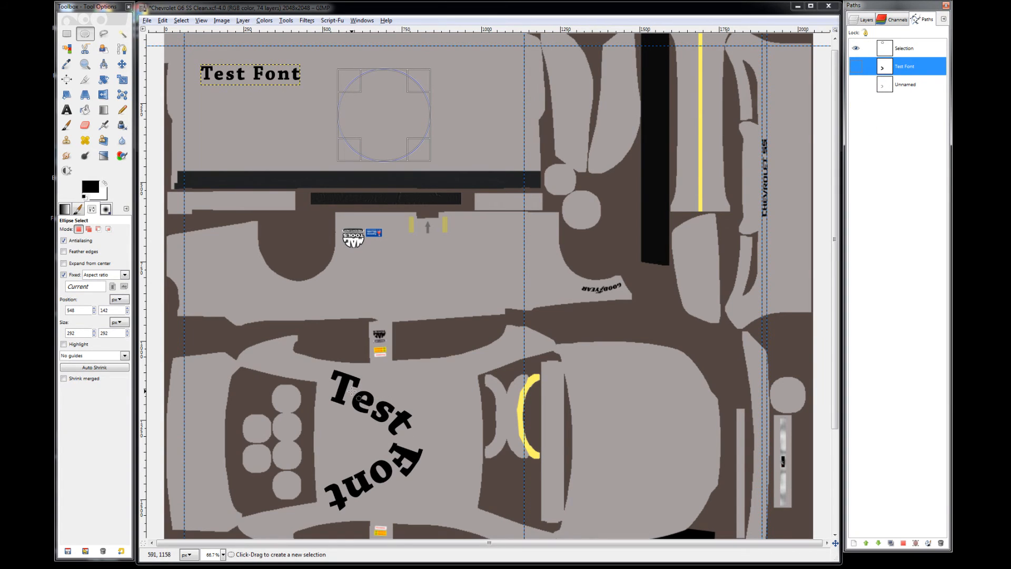
pyautogui.click(914, 85)
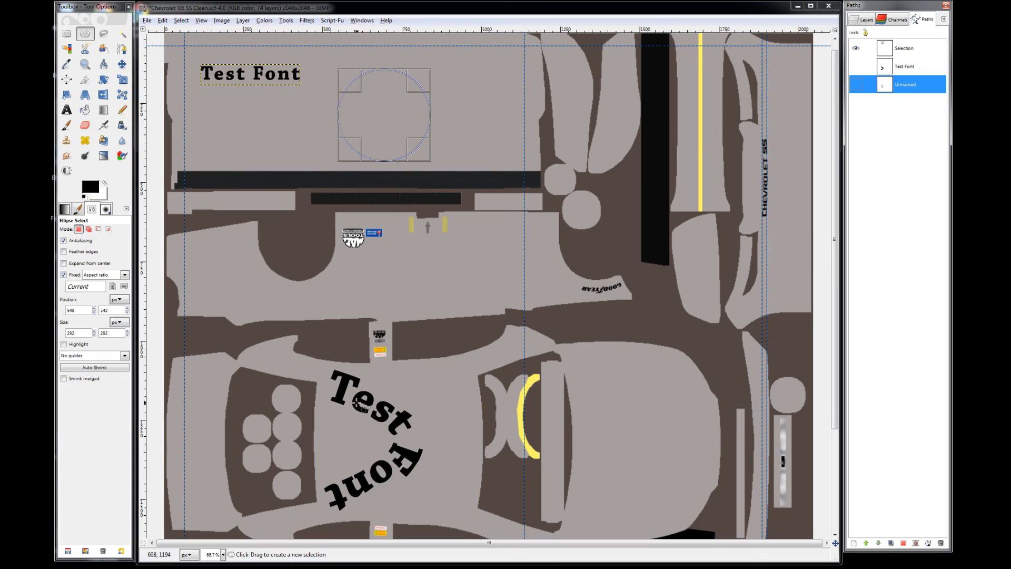
pyautogui.click(855, 85)
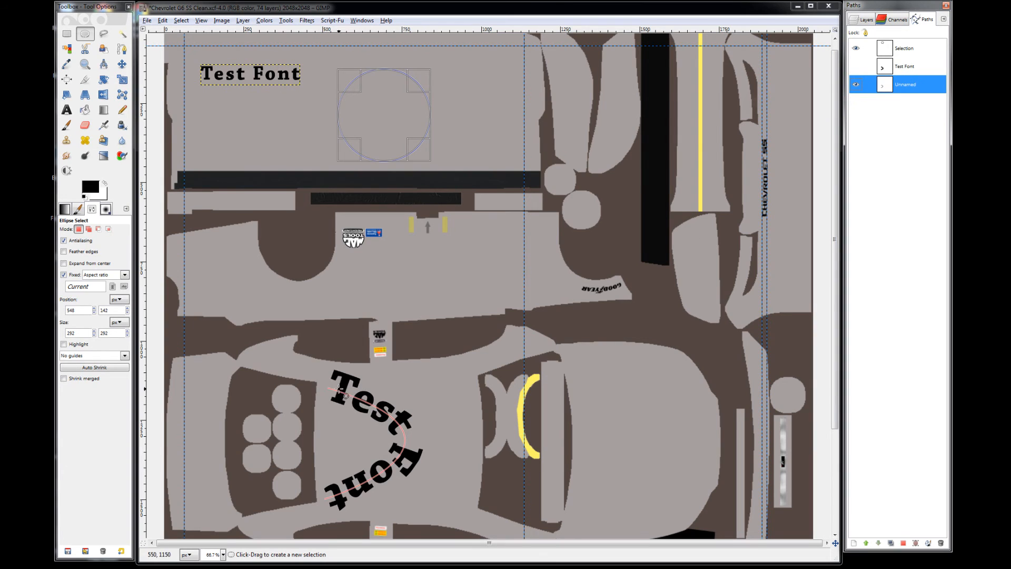
pyautogui.click(855, 84)
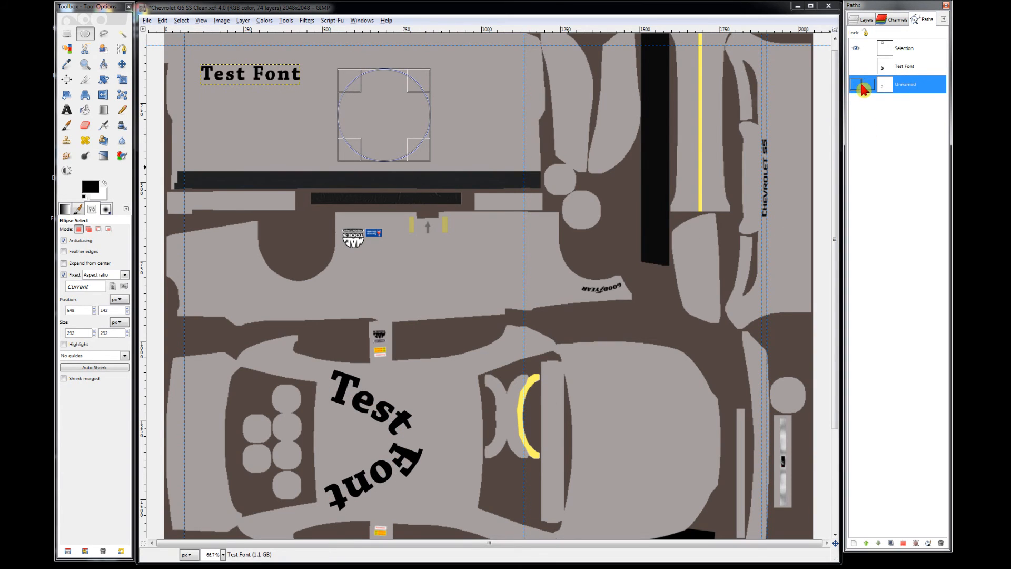
# - With the circular Selection path active, warp the Test Font layer's text along it
pyautogui.click(910, 49)
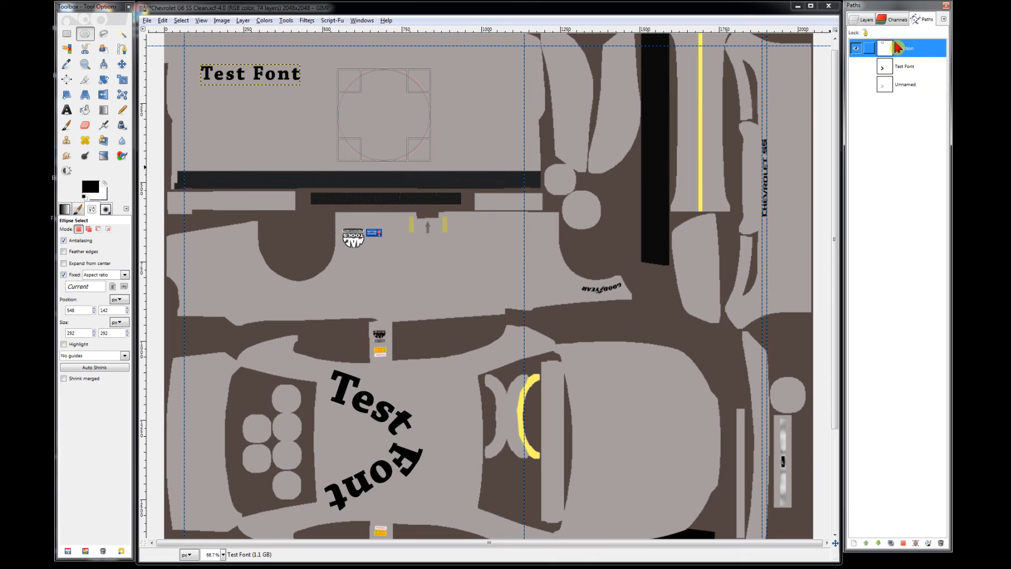
pyautogui.click(866, 24)
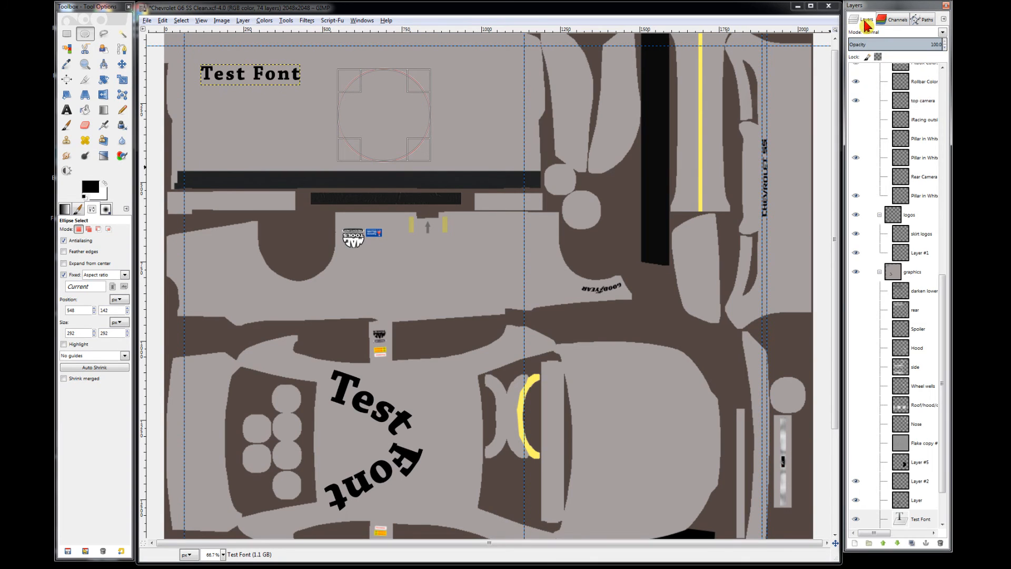
pyautogui.click(921, 521)
pyautogui.rightClick(921, 524)
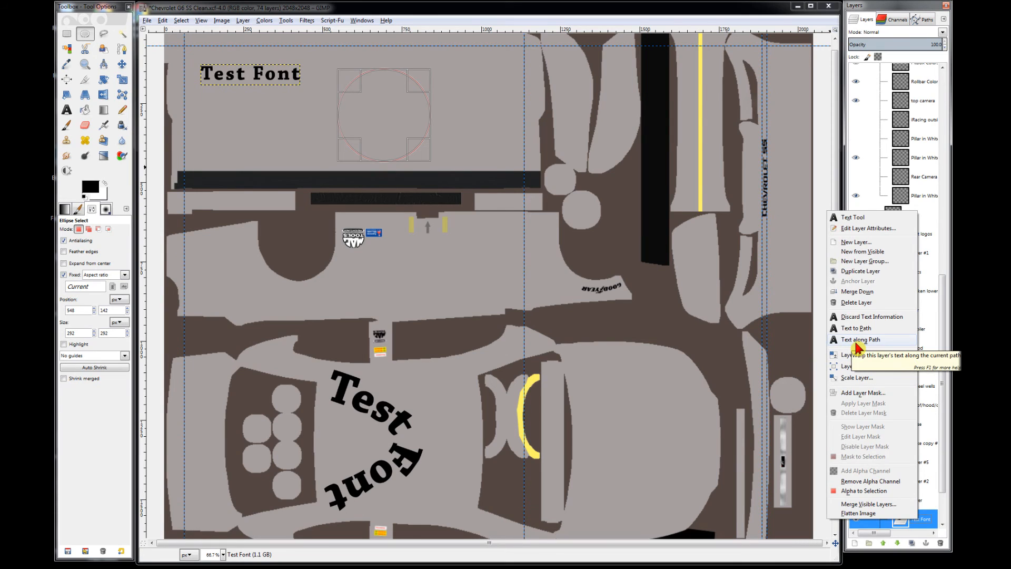
pyautogui.click(859, 340)
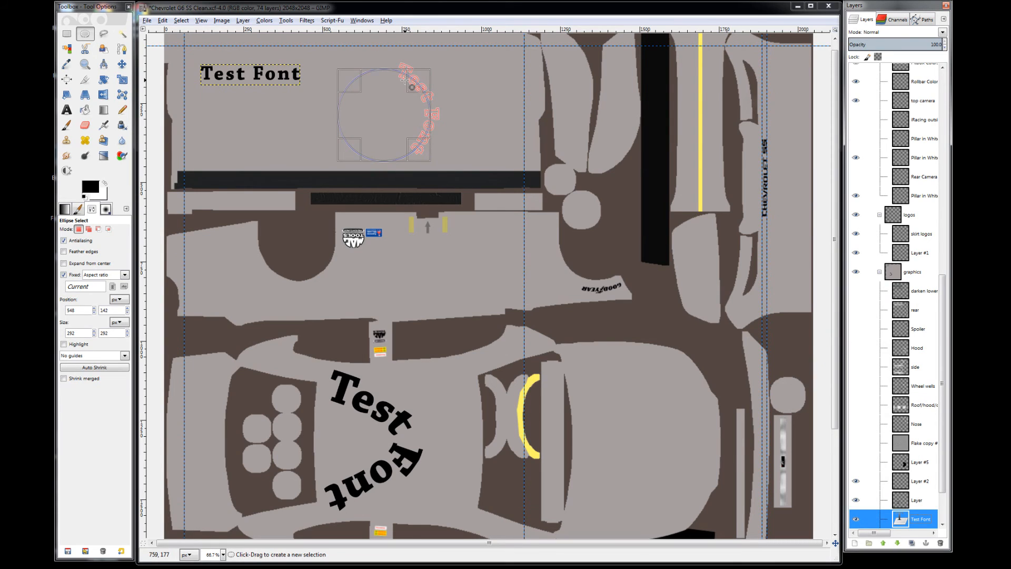
# - Convert the Test Font #1 path to a selection
pyautogui.click(922, 20)
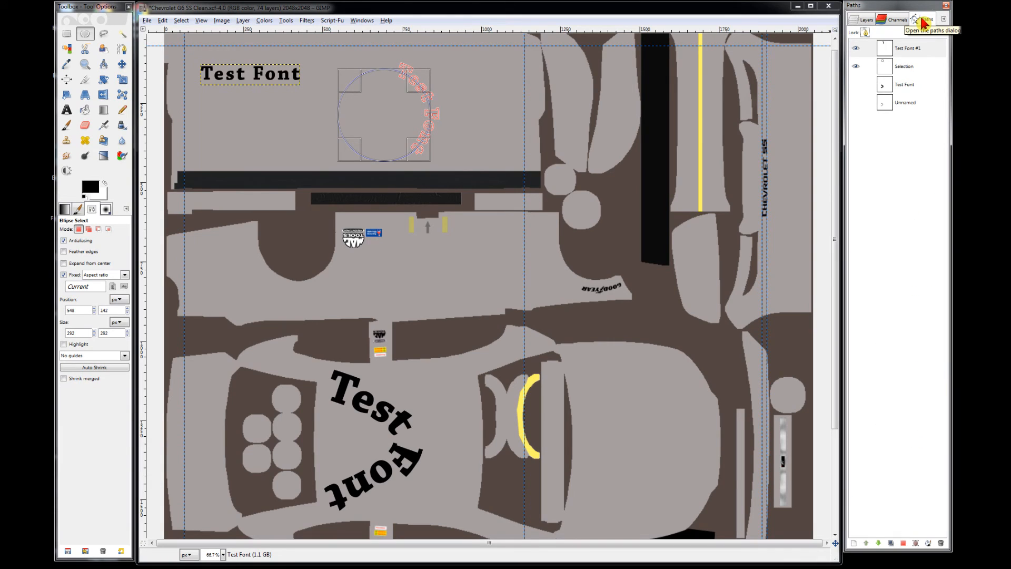
pyautogui.rightClick(914, 53)
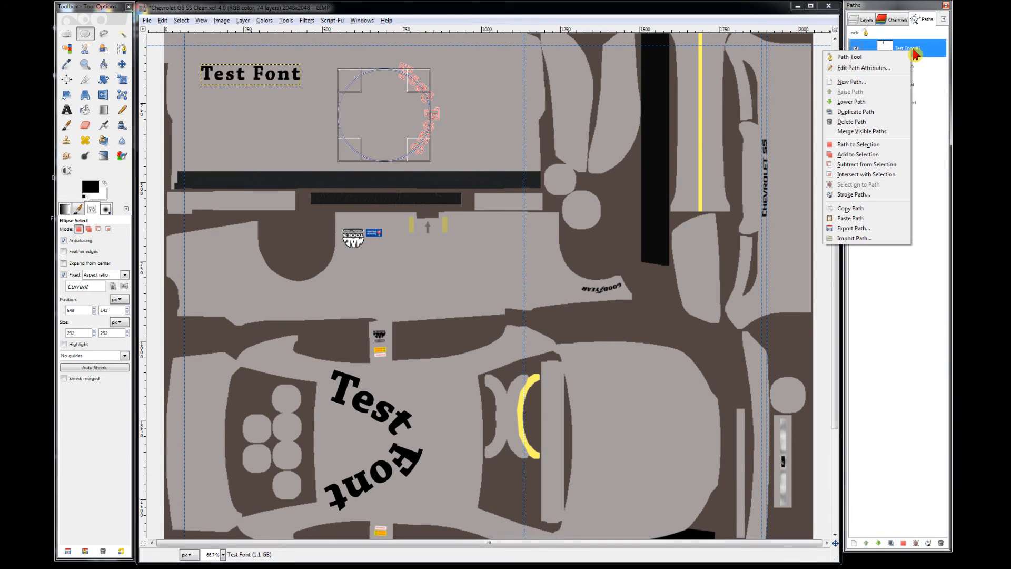
pyautogui.click(862, 146)
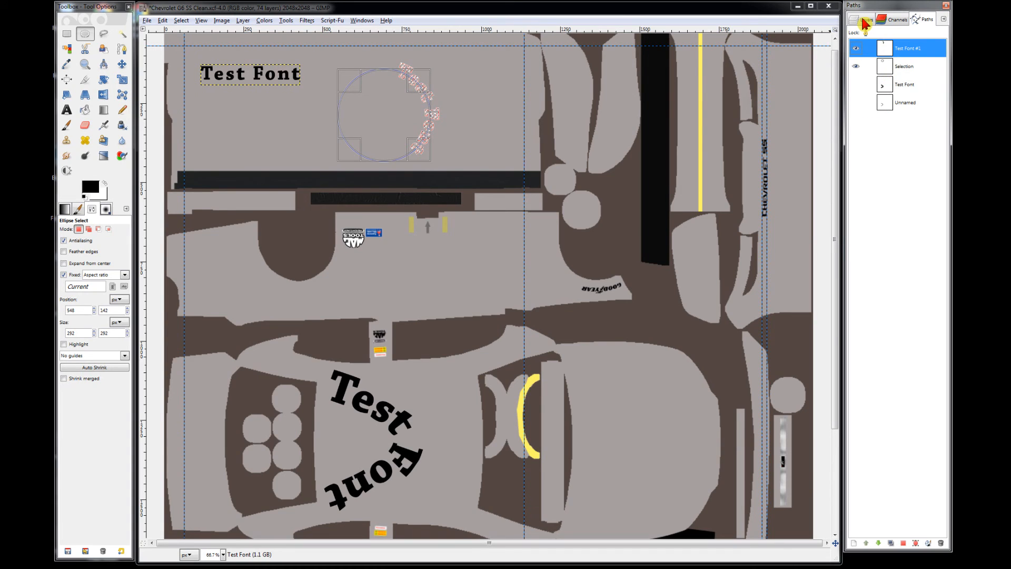
# - On Layer #2, fill the whole curved text selection with the black foreground colour
pyautogui.click(863, 20)
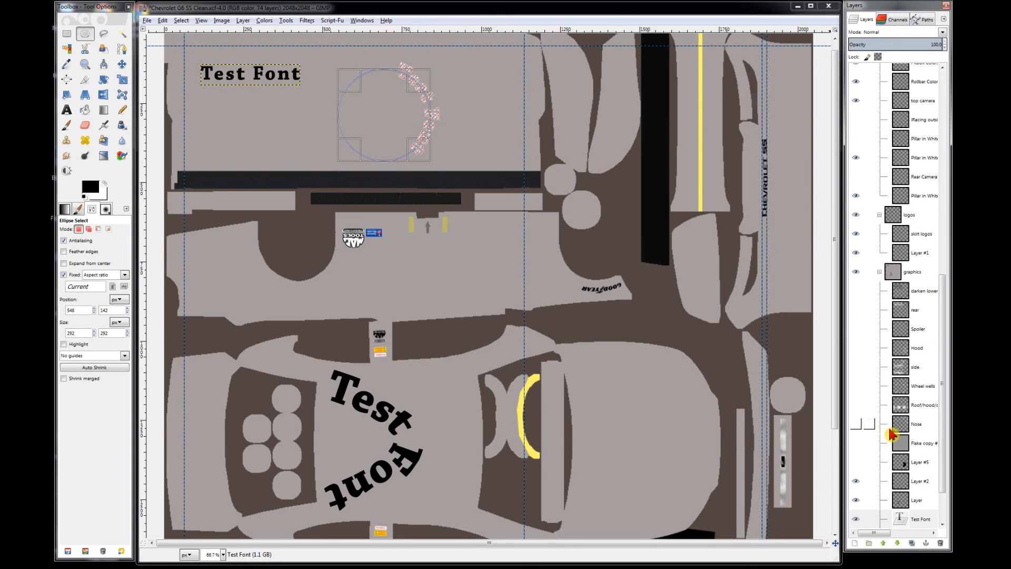
pyautogui.click(917, 480)
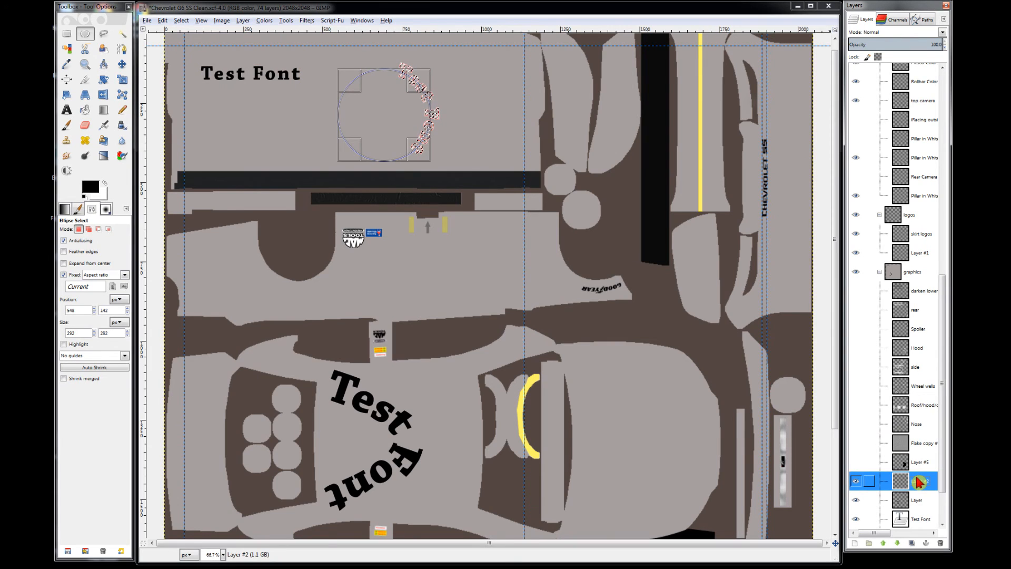
pyautogui.click(916, 500)
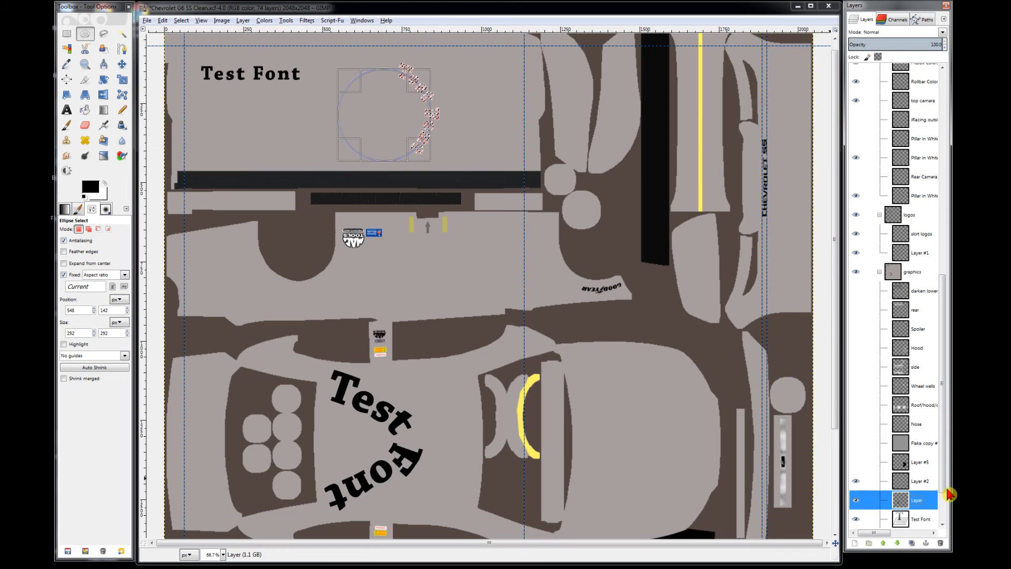
pyautogui.click(919, 482)
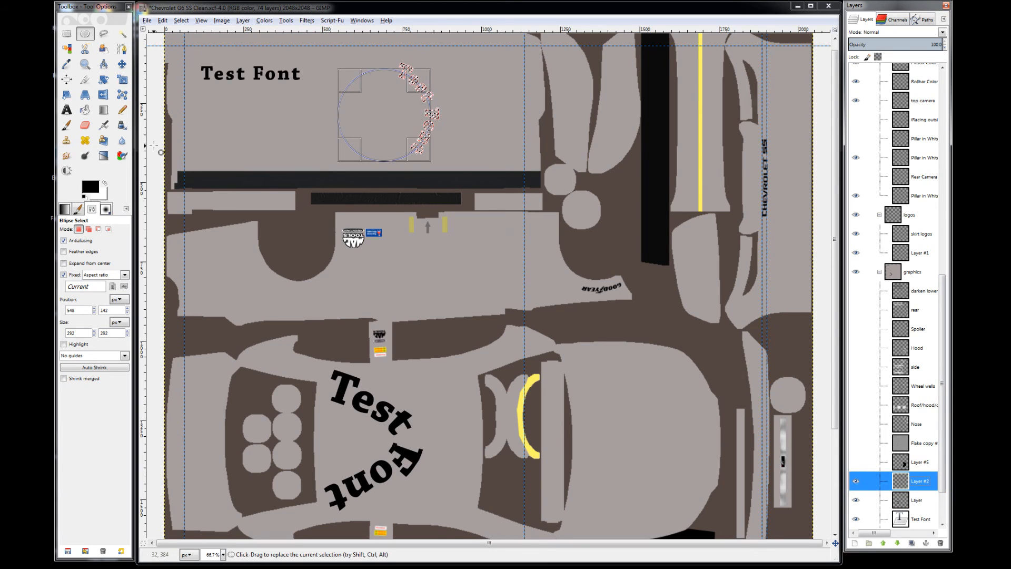
pyautogui.click(86, 109)
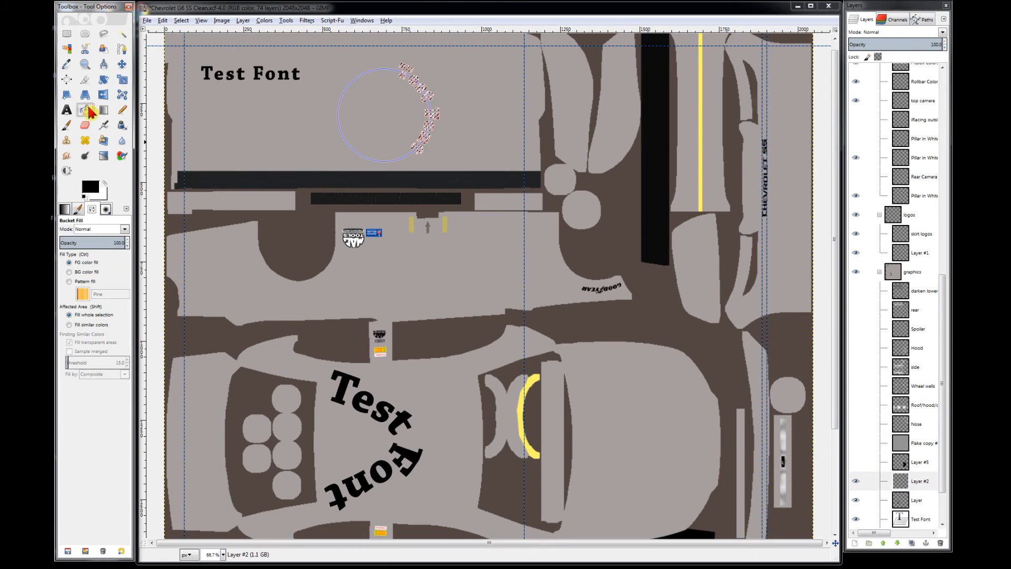
pyautogui.click(406, 74)
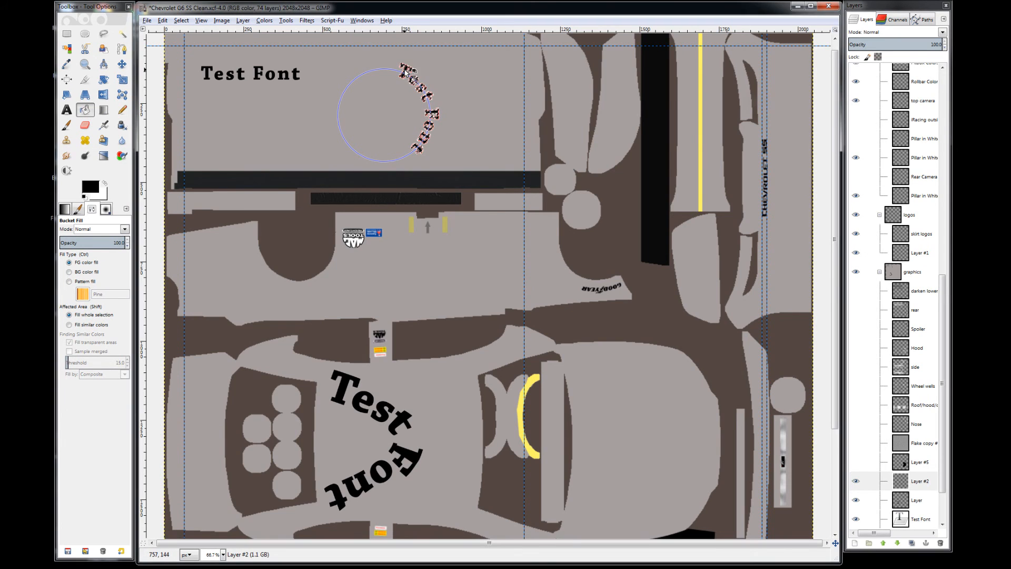
# - Hide the Test Font #1 and Selection paths and clear the active selection
pyautogui.click(918, 16)
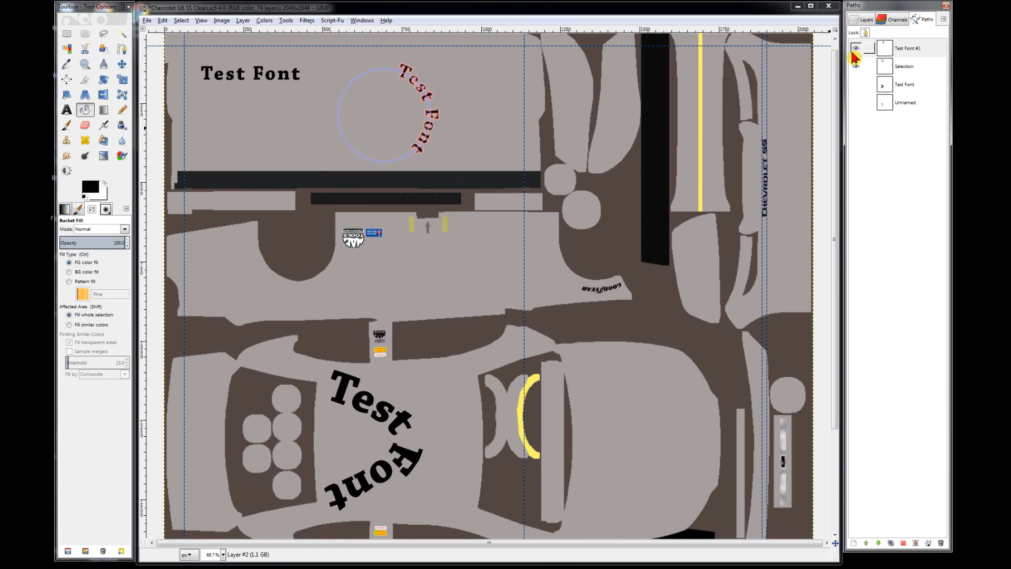
pyautogui.click(855, 48)
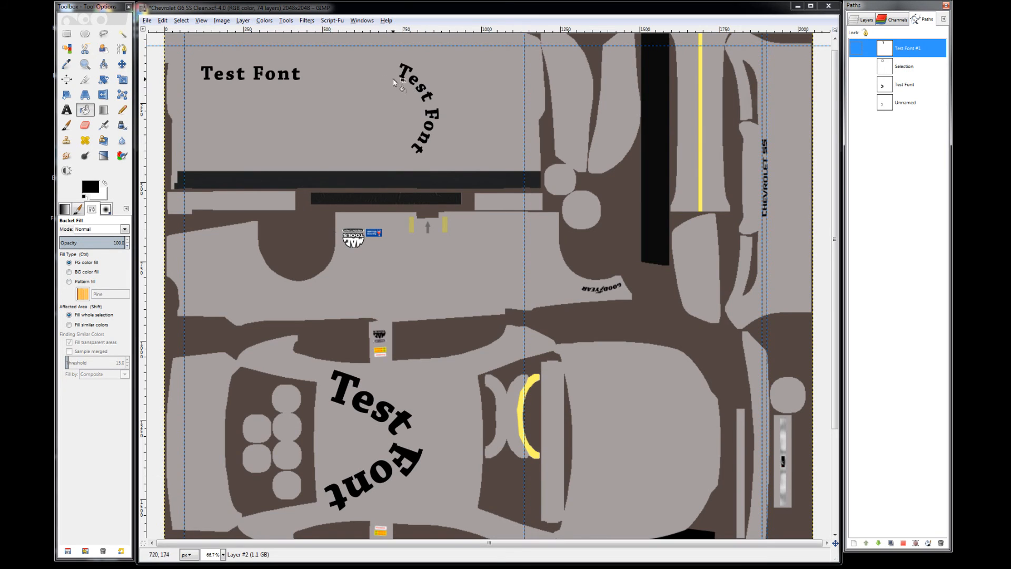
pyautogui.click(856, 90)
# - Create a selection from Layer #2's alpha so that it outlines the curved Test Font lettering
pyautogui.click(862, 20)
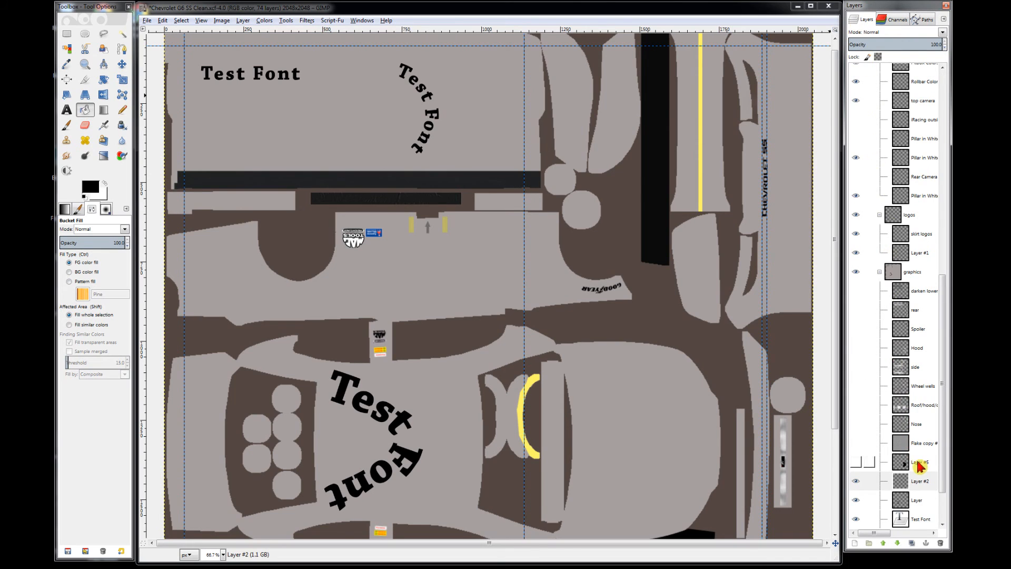
pyautogui.click(855, 482)
pyautogui.click(855, 482)
pyautogui.click(906, 487)
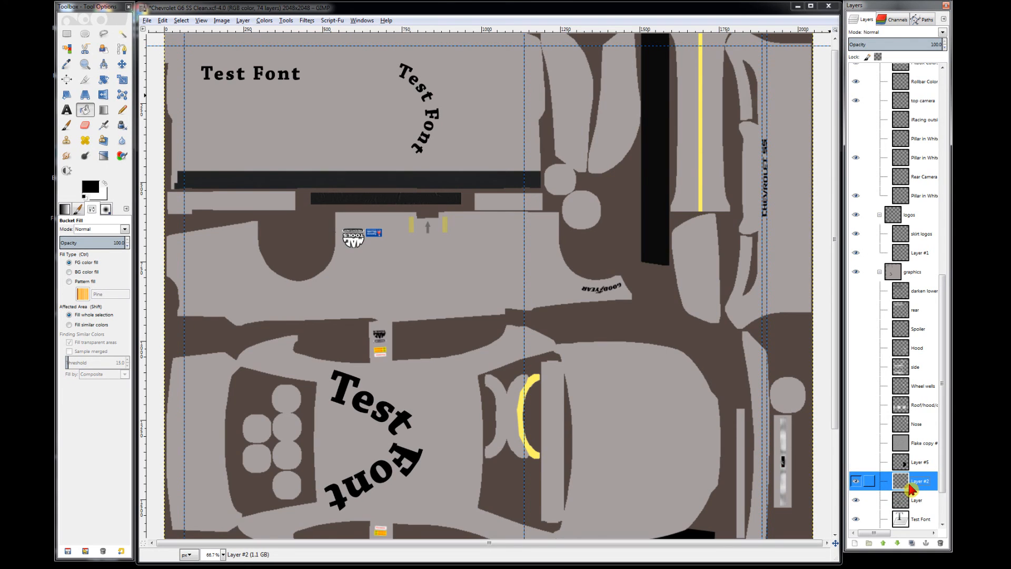
pyautogui.rightClick(910, 489)
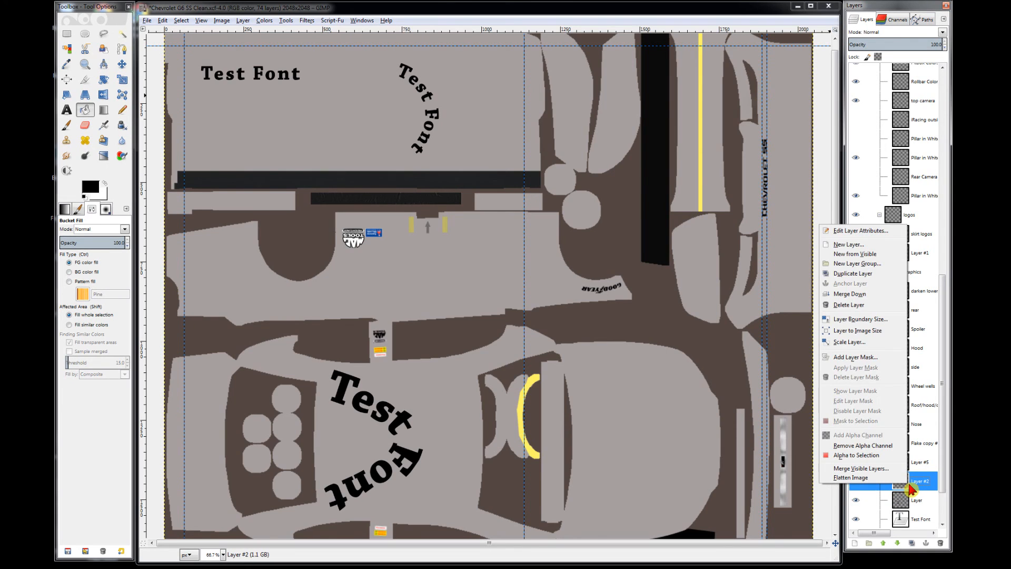
pyautogui.click(869, 455)
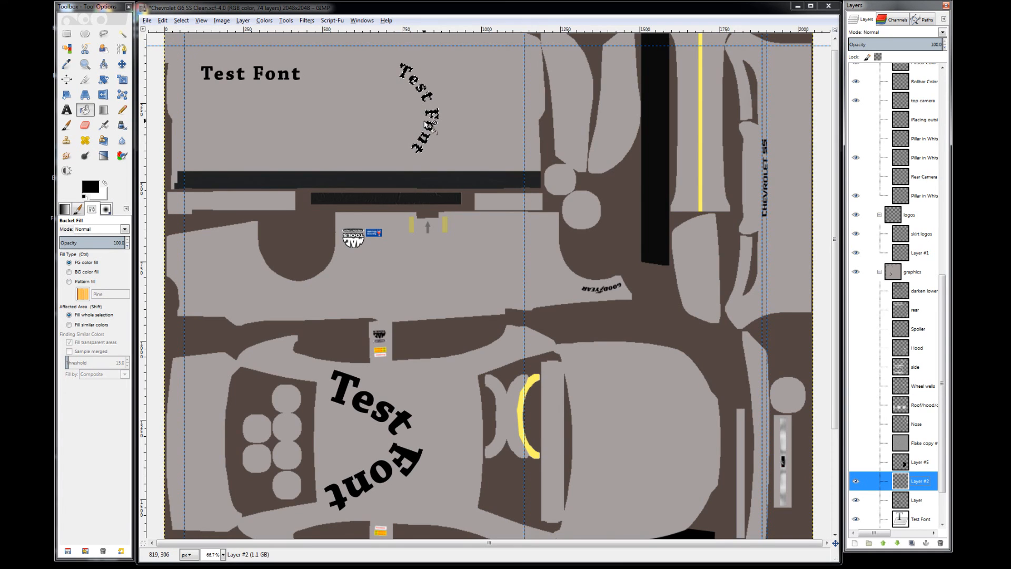
pyautogui.rightClick(915, 480)
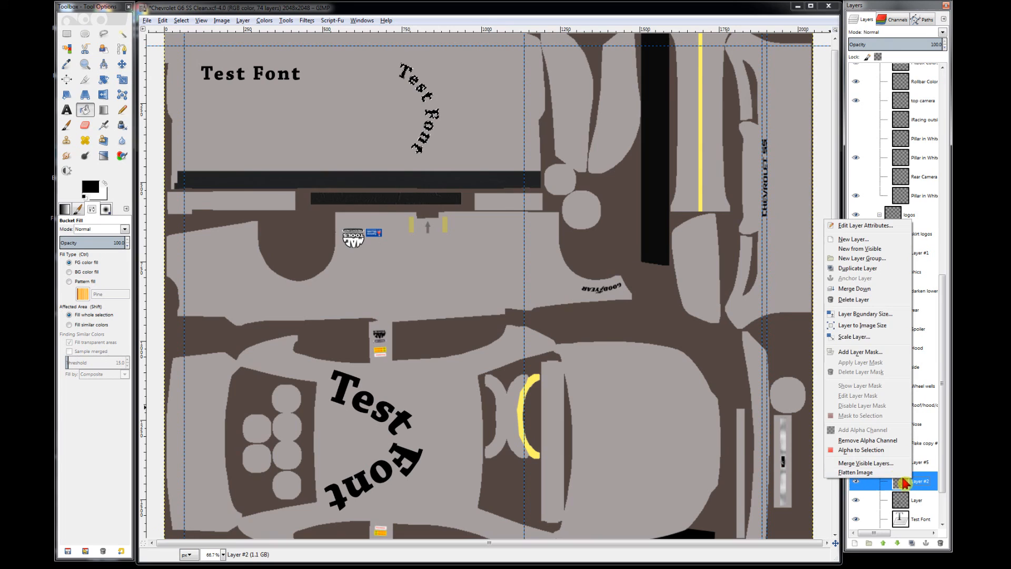
pyautogui.click(869, 450)
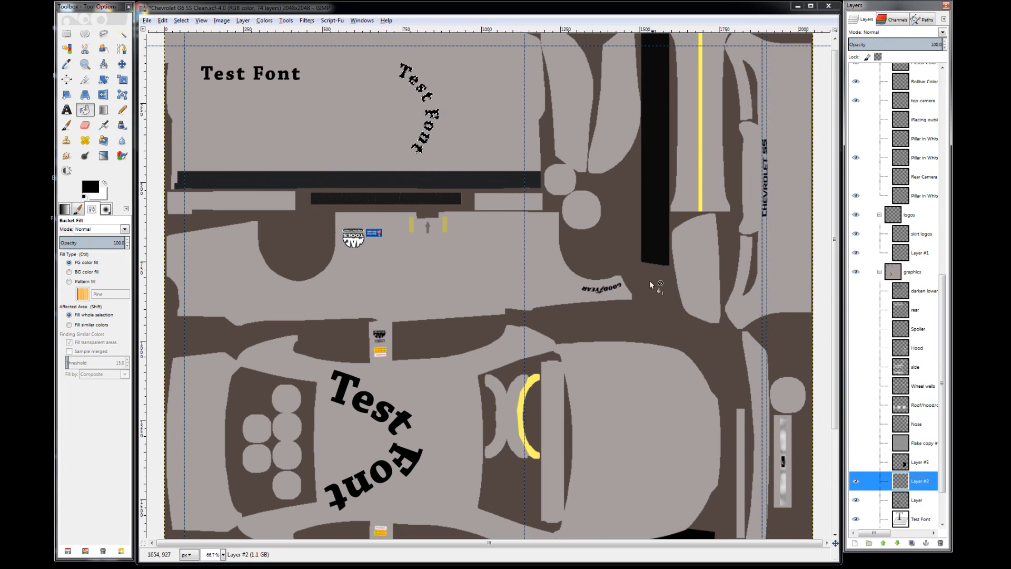
# - Crop Layer #2 to the lettering selection, clear the selection, and keep Layer #2 active
pyautogui.rightClick(434, 115)
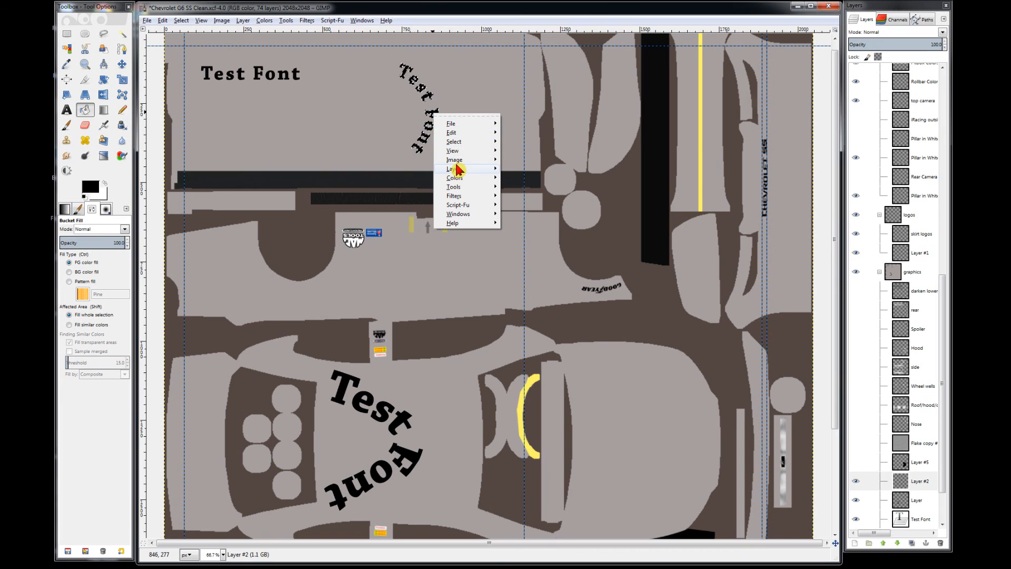
pyautogui.moveTo(455, 169)
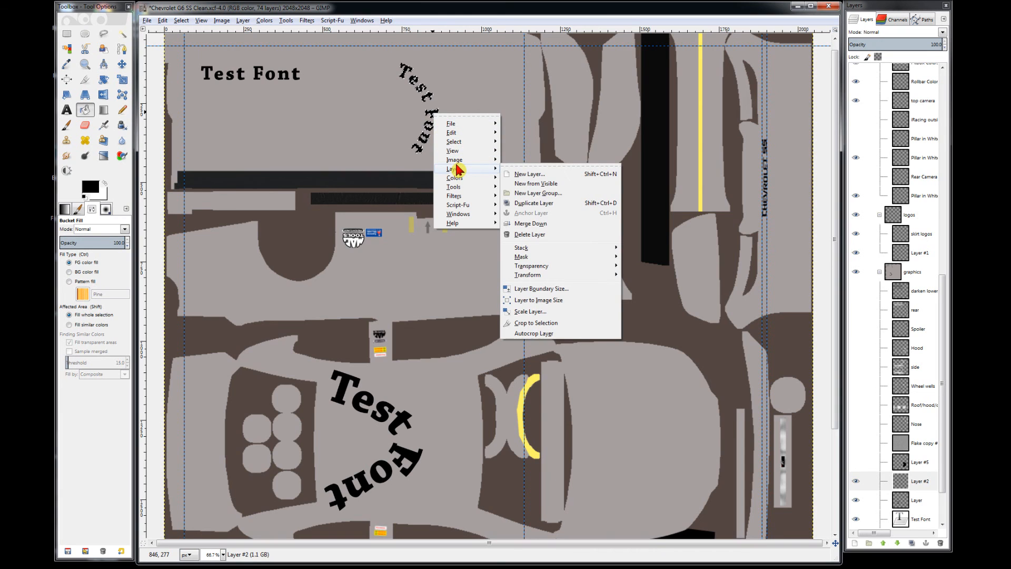
pyautogui.click(569, 321)
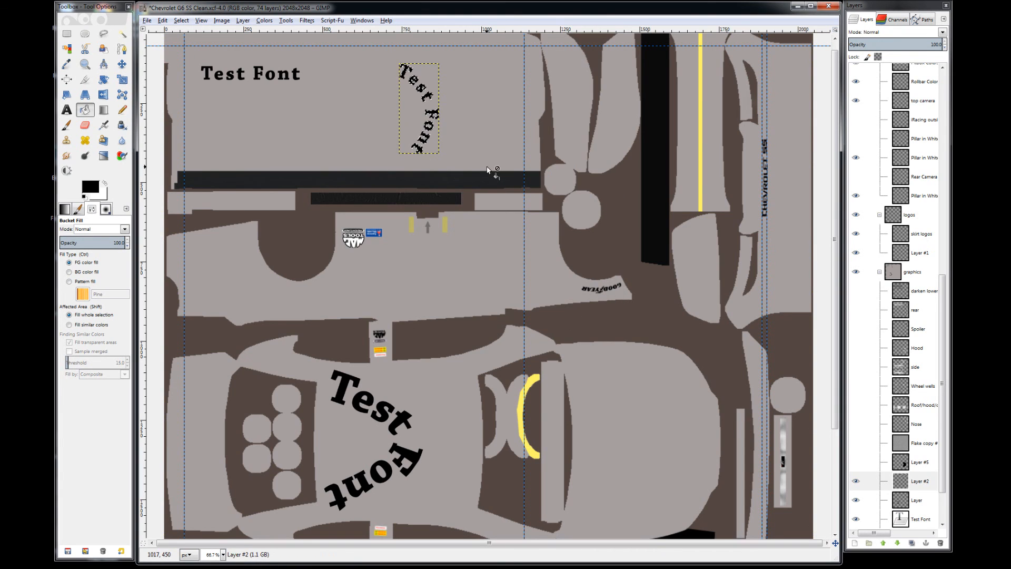
pyautogui.hotkey('ctrl', 'shift')
pyautogui.click(920, 481)
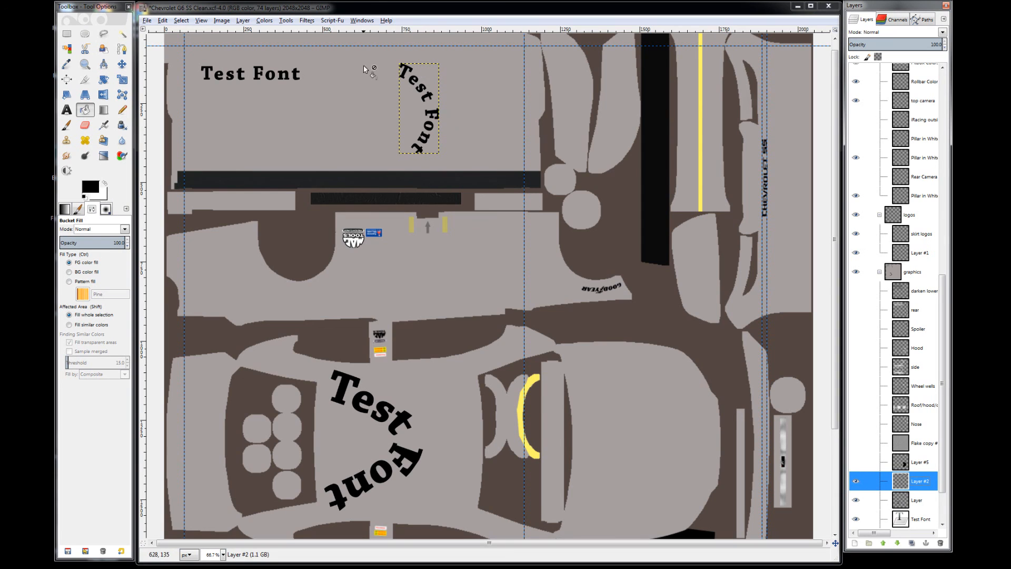
# - Rotate the curved Test Font text on Layer #2 by 90.15 degrees about its centre
pyautogui.click(103, 79)
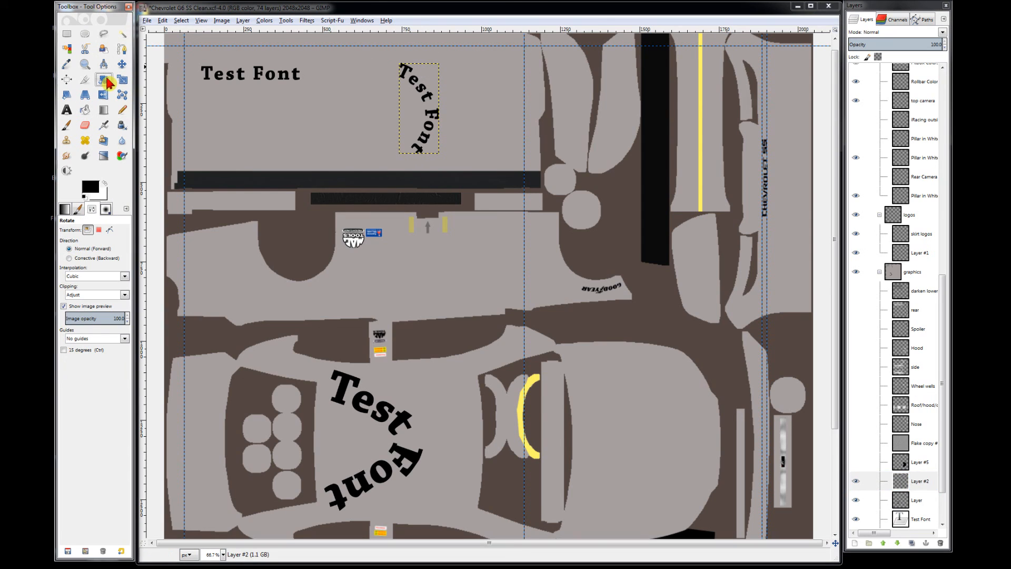
pyautogui.click(91, 340)
pyautogui.click(91, 347)
pyautogui.click(414, 79)
pyautogui.moveTo(414, 79); pyautogui.dragTo(451, 108)
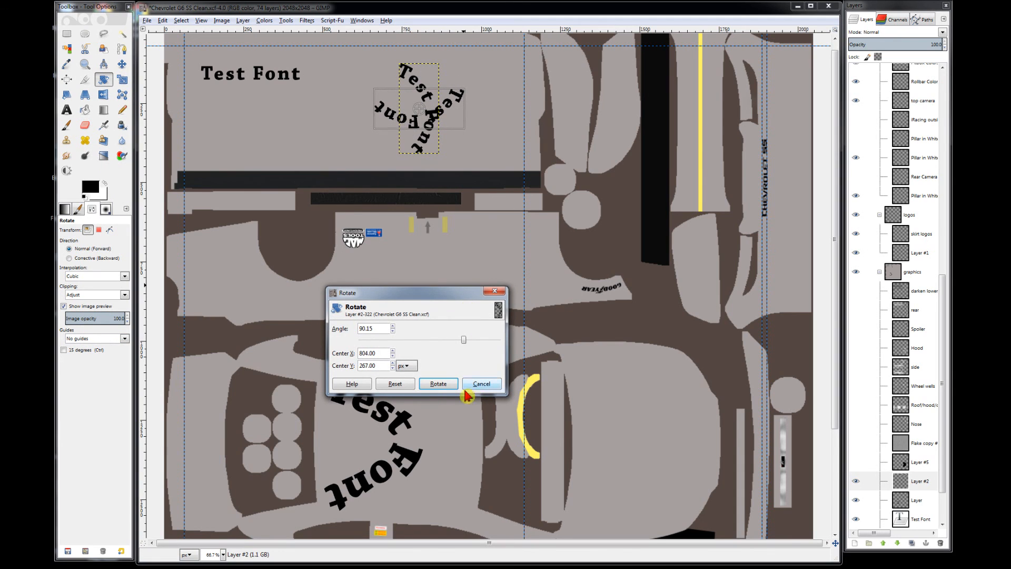
pyautogui.click(441, 384)
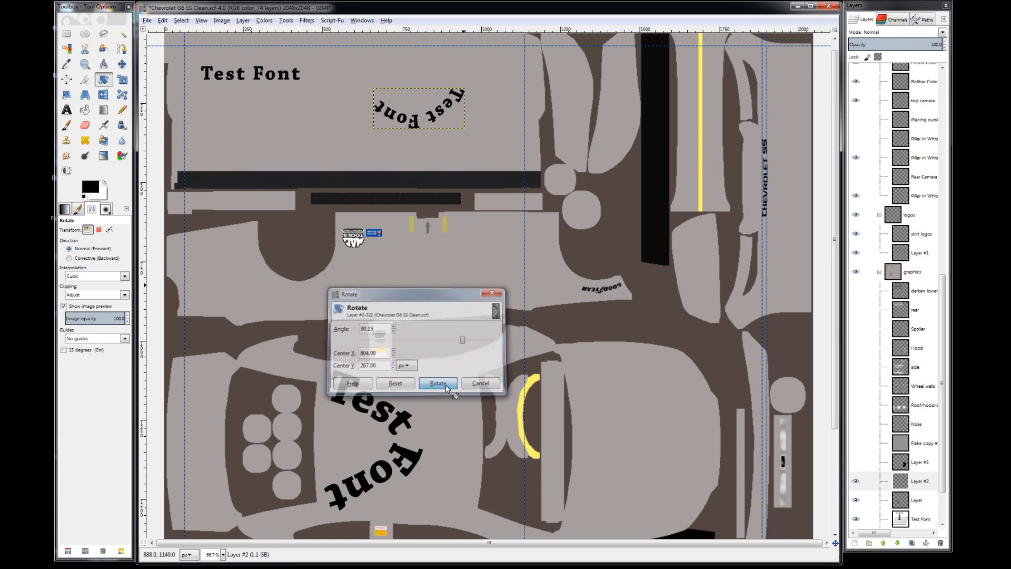
# - Move the rotated curved Test Font text slightly down and to the left, undoing any stray move
pyautogui.click(121, 64)
pyautogui.click(413, 128)
pyautogui.moveTo(412, 126); pyautogui.dragTo(394, 136)
pyautogui.hotkey('ctrl', 'z')
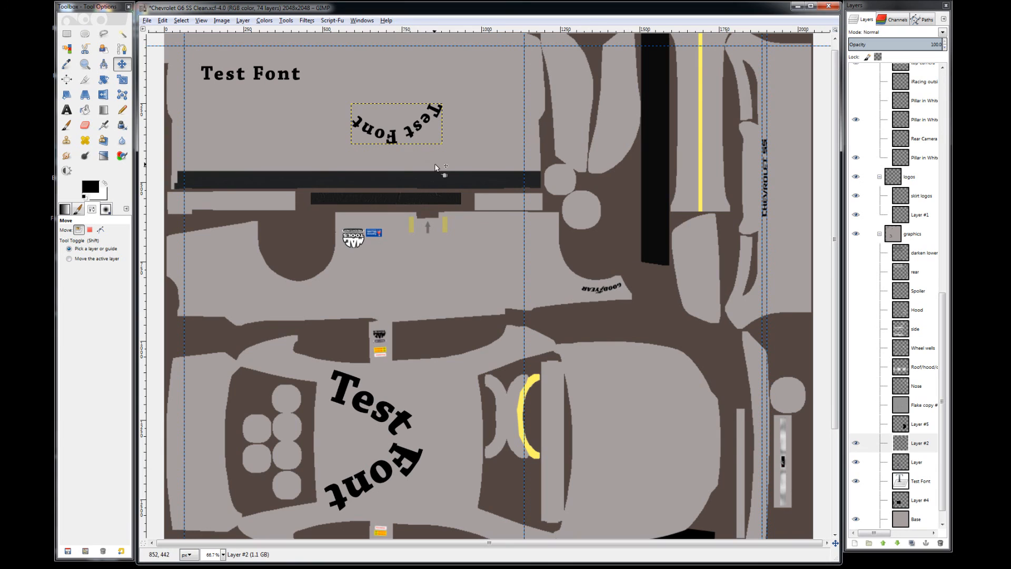
pyautogui.click(926, 20)
pyautogui.click(865, 19)
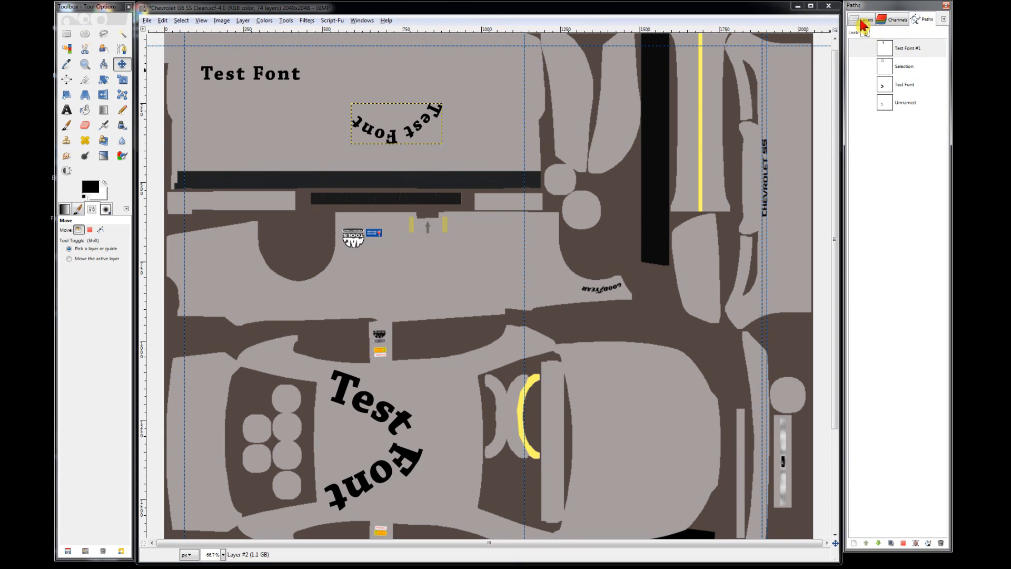